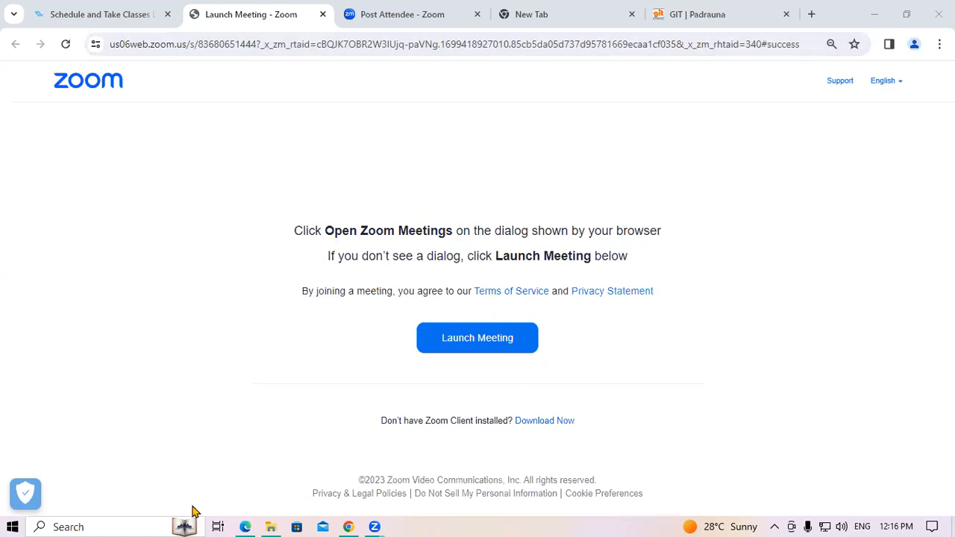
- Switch to the Tally Prime PDF in Edge and examine the FY 2019-20 Lab Practice instruction and both balance sheet totals
{"action": "left_click", "coordinate": [246, 525]}
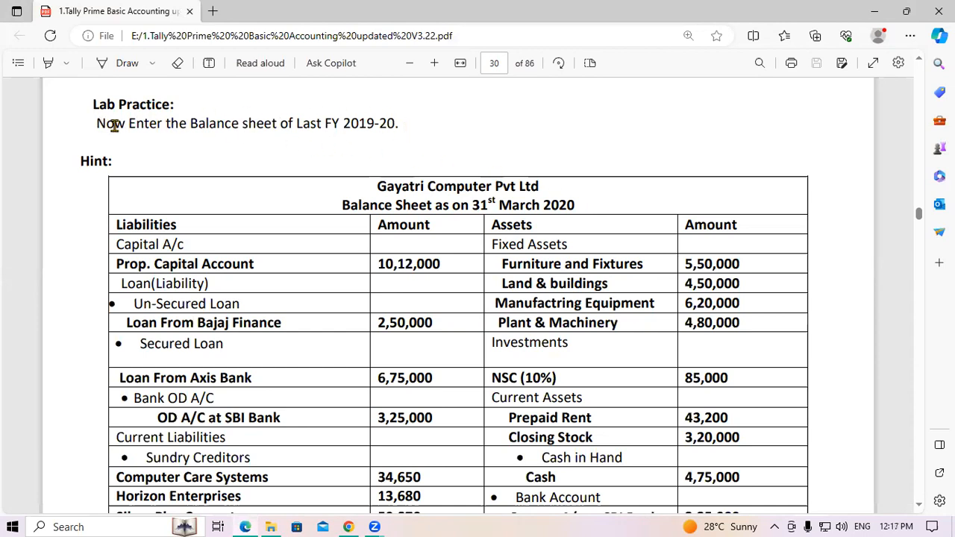
{"action": "left_click_drag", "start_coordinate": [98, 123], "coordinate": [392, 124]}
{"action": "left_click", "coordinate": [391, 127]}
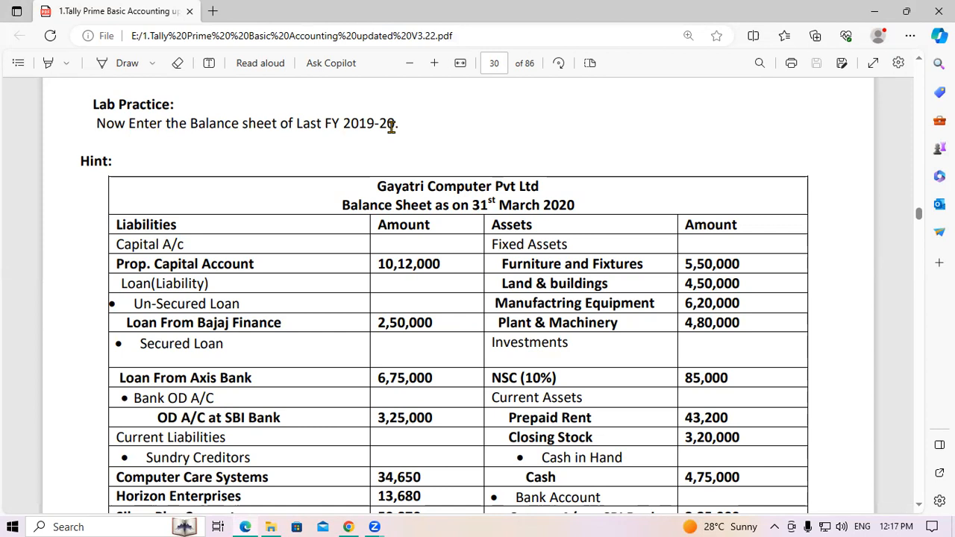
{"action": "scroll", "coordinate": [428, 219], "scroll_direction": "down", "scroll_amount": 3}
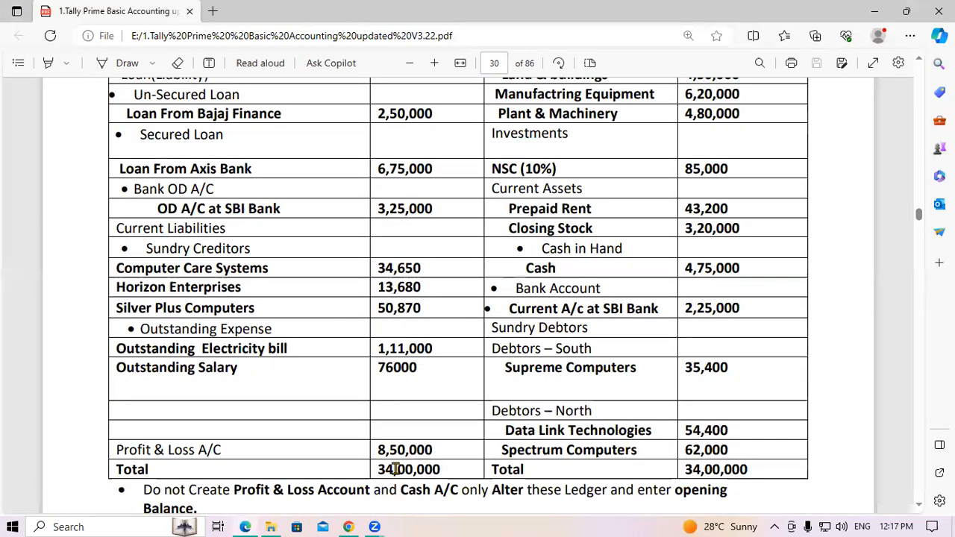
{"action": "left_click_drag", "start_coordinate": [376, 469], "coordinate": [441, 470]}
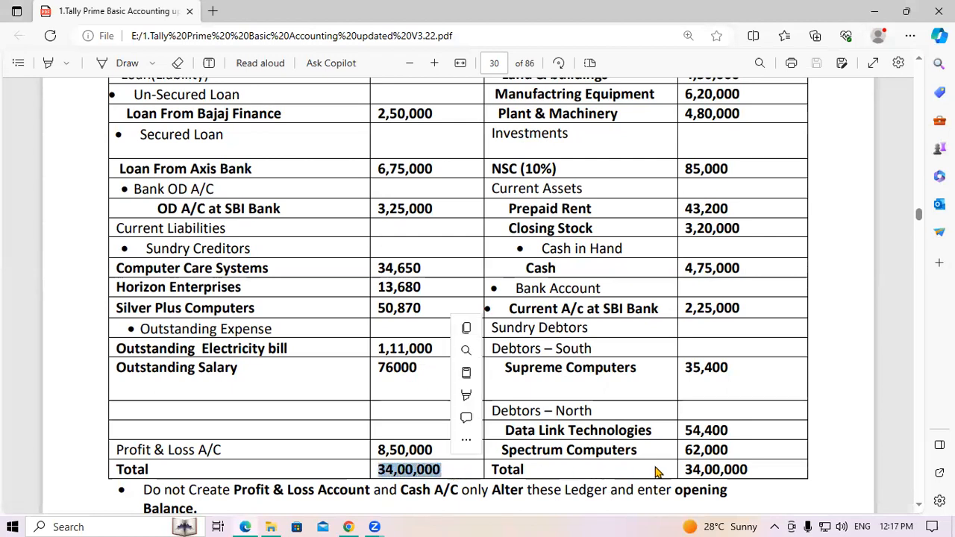
{"action": "left_click_drag", "start_coordinate": [685, 470], "coordinate": [752, 470]}
{"action": "left_click", "coordinate": [752, 470]}
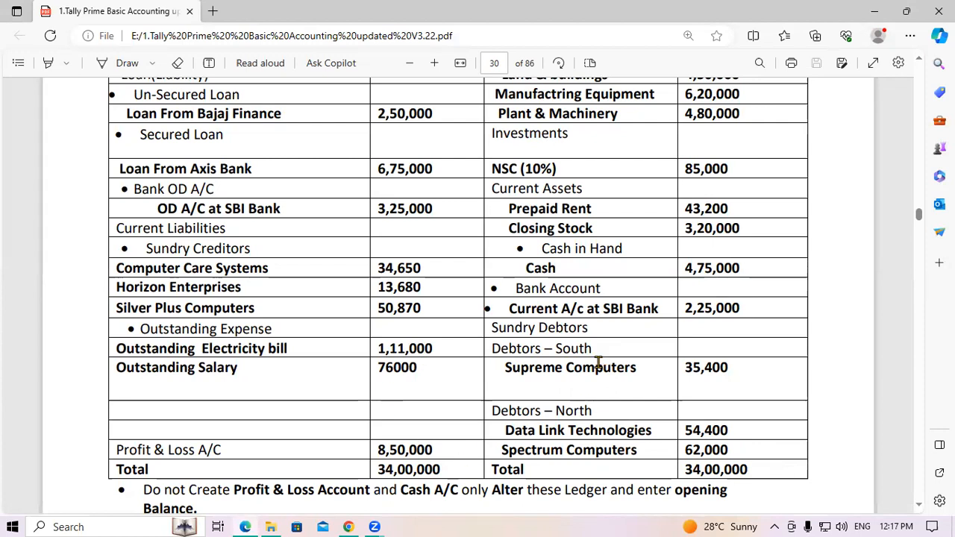
{"action": "scroll", "coordinate": [605, 360], "scroll_direction": "up", "scroll_amount": 2}
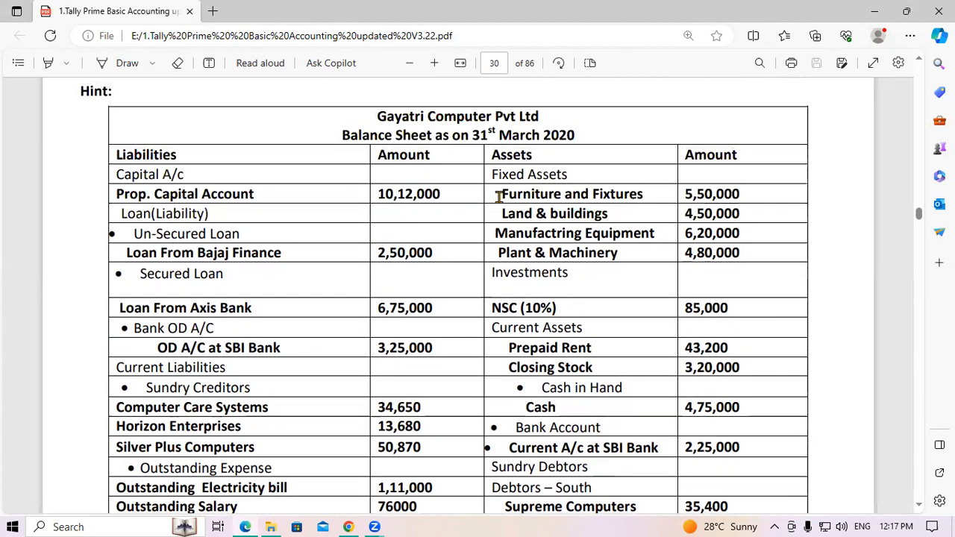
{"action": "scroll", "coordinate": [498, 195], "scroll_direction": "up", "scroll_amount": 2}
{"action": "left_click_drag", "start_coordinate": [298, 193], "coordinate": [386, 198]}
{"action": "left_click", "coordinate": [384, 194]}
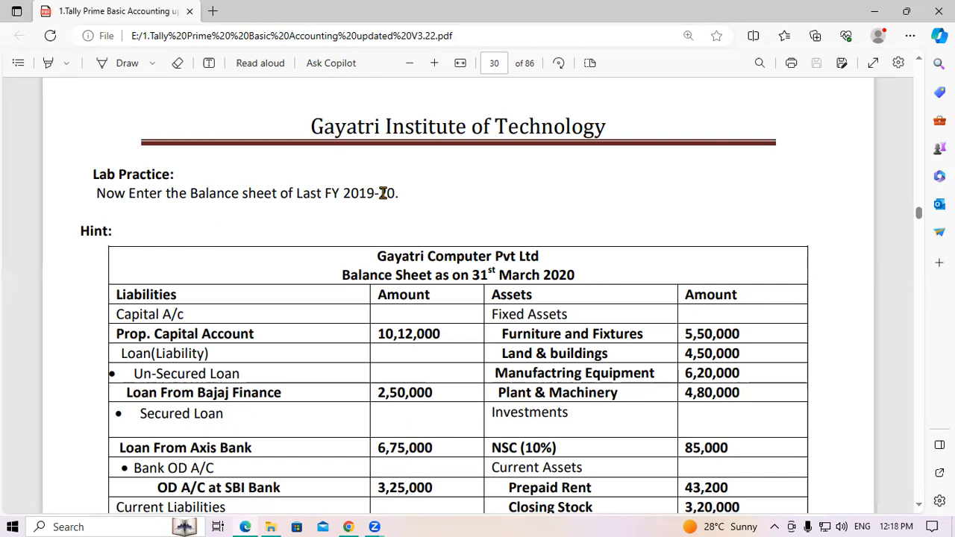
- Review the liabilities and assets of the Gayatri Computer Pvt Ltd balance sheet and compare the two column totals
{"action": "scroll", "coordinate": [607, 331], "scroll_direction": "down", "scroll_amount": 3}
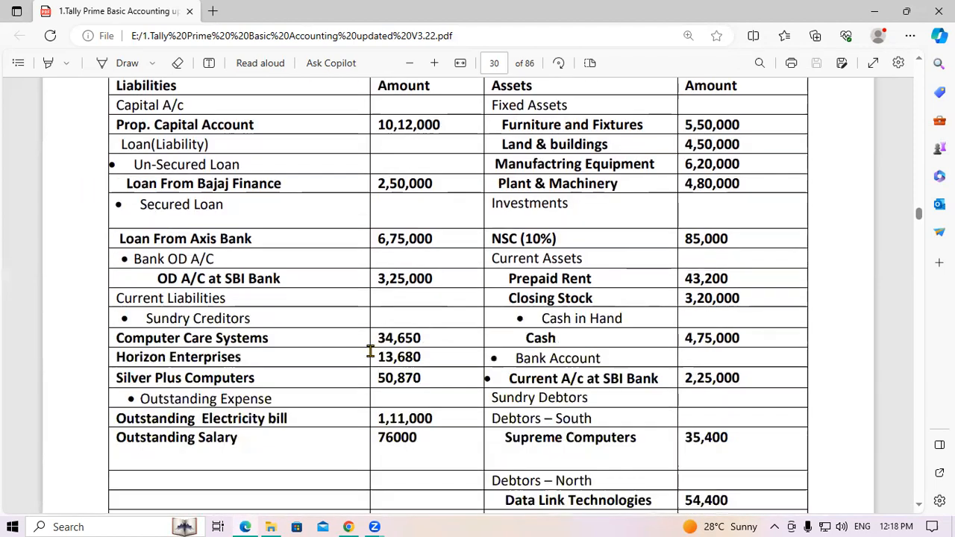
{"action": "scroll", "coordinate": [369, 366], "scroll_direction": "up", "scroll_amount": 3}
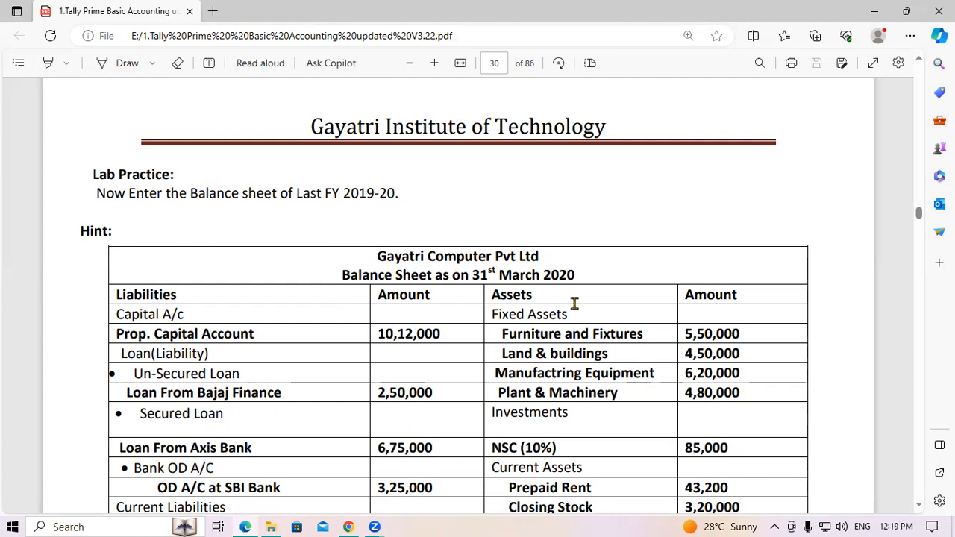
{"action": "scroll", "coordinate": [456, 316], "scroll_direction": "down", "scroll_amount": 2}
{"action": "scroll", "coordinate": [341, 335], "scroll_direction": "down", "scroll_amount": 3}
{"action": "scroll", "coordinate": [407, 377], "scroll_direction": "up", "scroll_amount": 2}
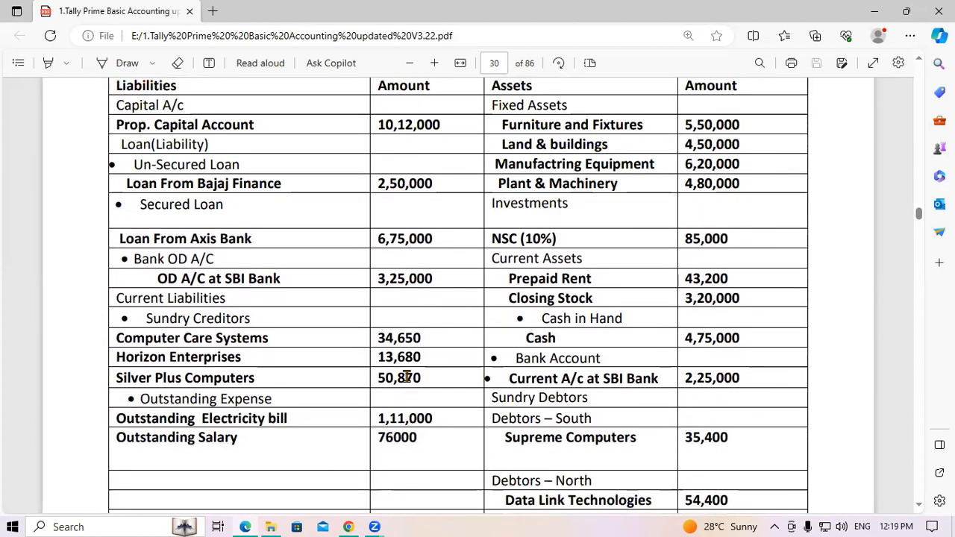
{"action": "scroll", "coordinate": [302, 328], "scroll_direction": "up", "scroll_amount": 2}
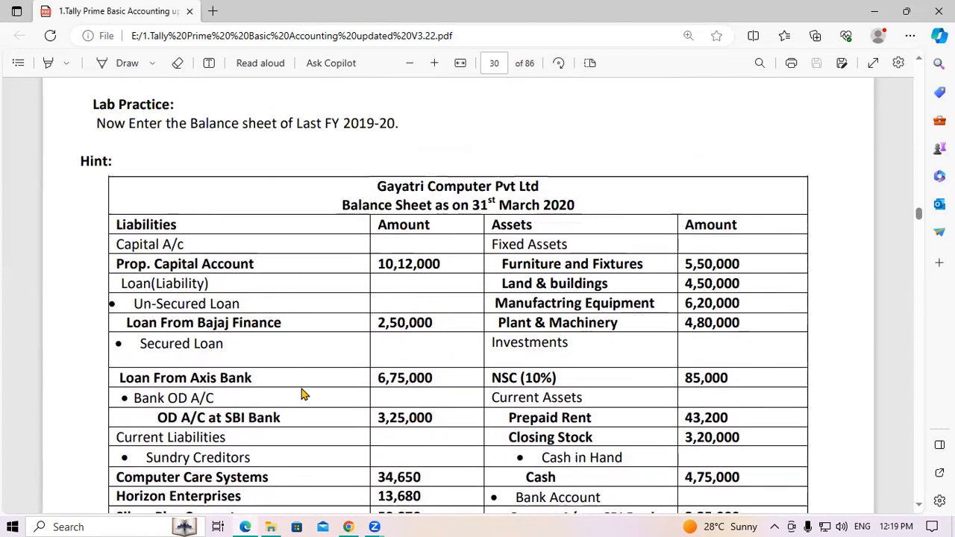
{"action": "scroll", "coordinate": [342, 366], "scroll_direction": "down", "scroll_amount": 3}
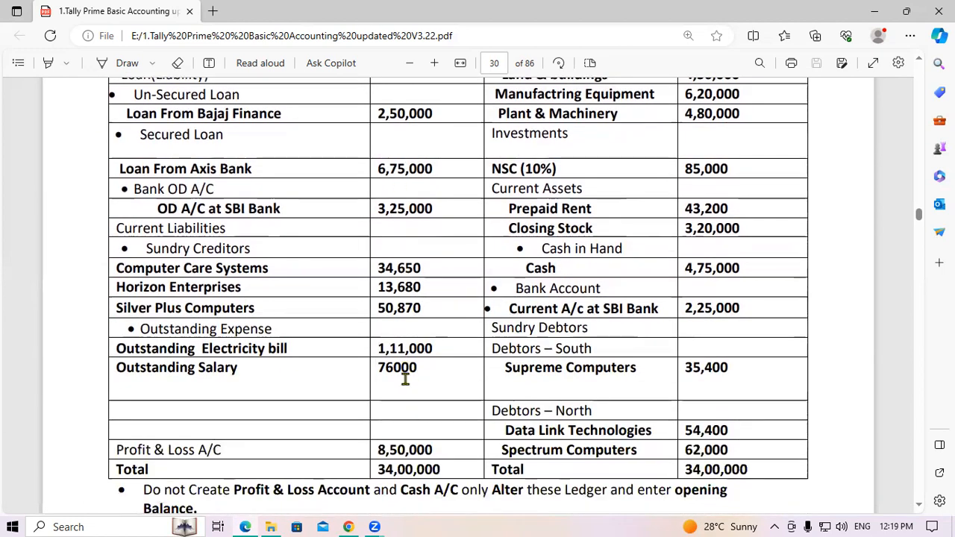
{"action": "left_click_drag", "start_coordinate": [377, 467], "coordinate": [448, 473]}
{"action": "left_click", "coordinate": [448, 474]}
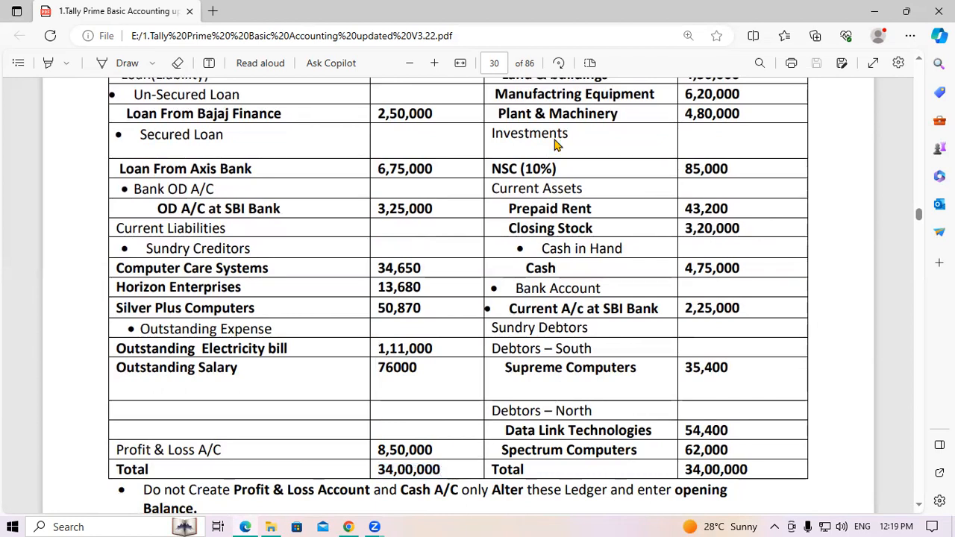
{"action": "left_click_drag", "start_coordinate": [684, 469], "coordinate": [776, 478]}
{"action": "left_click", "coordinate": [776, 477]}
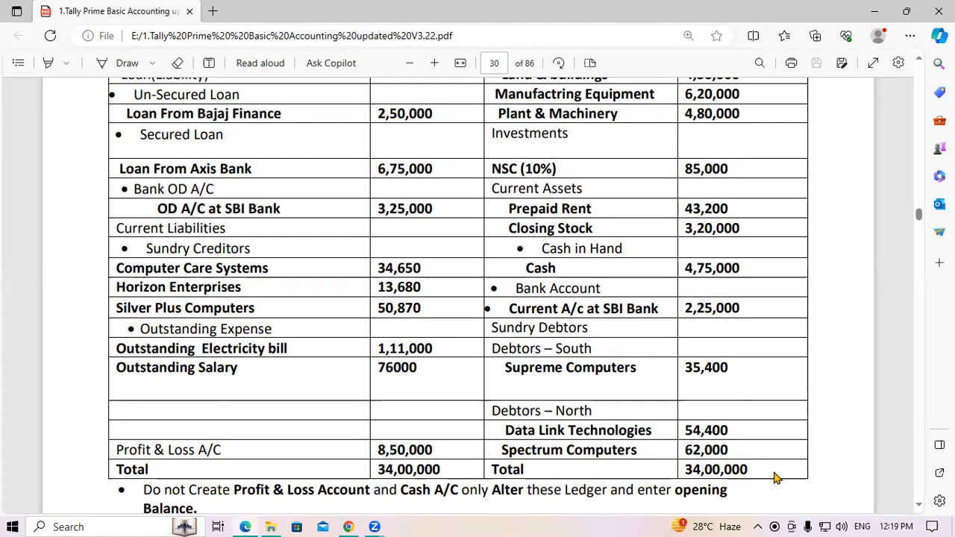
- Examine the Capital A/c group and its Prop. Capital Account entry among the balance sheet's liabilities
{"action": "scroll", "coordinate": [317, 334], "scroll_direction": "up", "scroll_amount": 5}
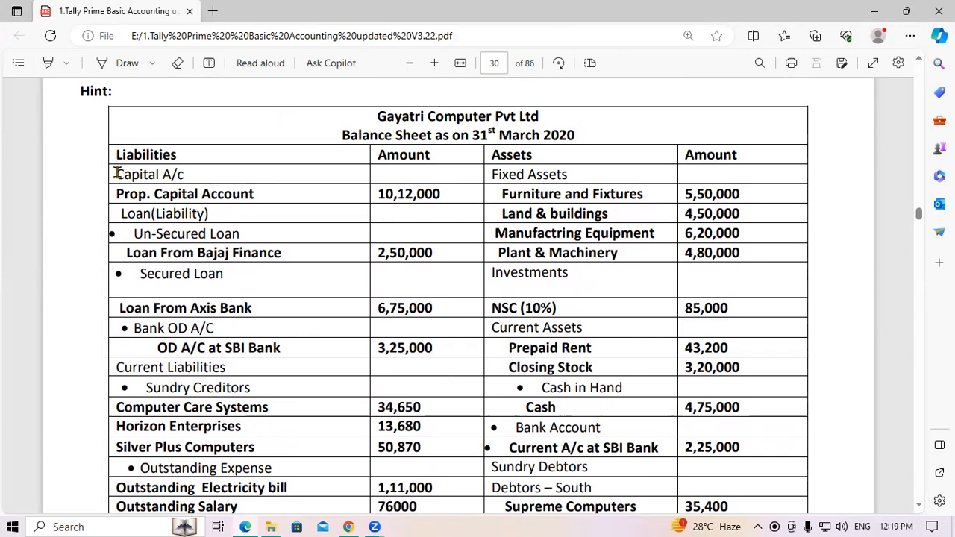
{"action": "left_click_drag", "start_coordinate": [116, 174], "coordinate": [196, 174]}
{"action": "left_click", "coordinate": [196, 176]}
{"action": "left_click_drag", "start_coordinate": [116, 192], "coordinate": [257, 197]}
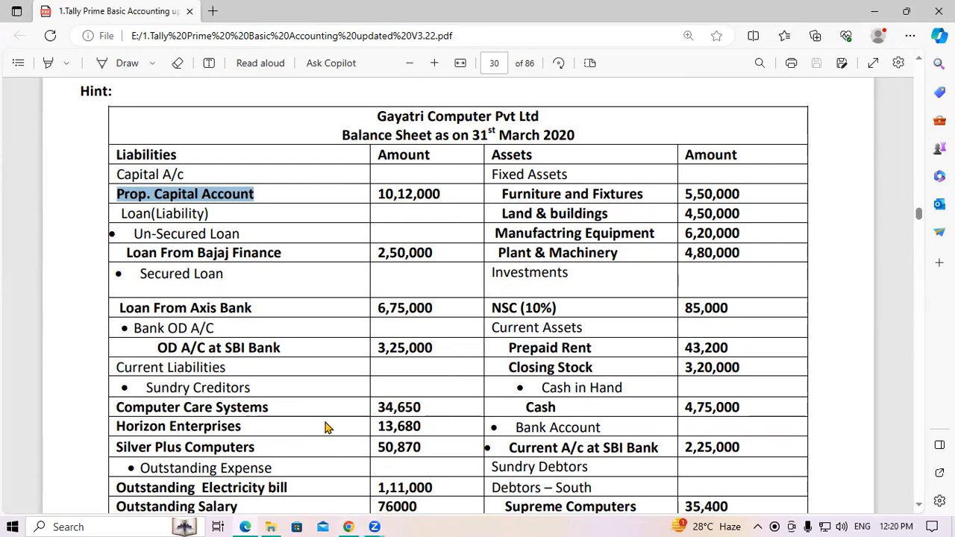
- Launch TallyPrime from the desktop and continue in Educational Mode
{"action": "key", "text": "super+d"}
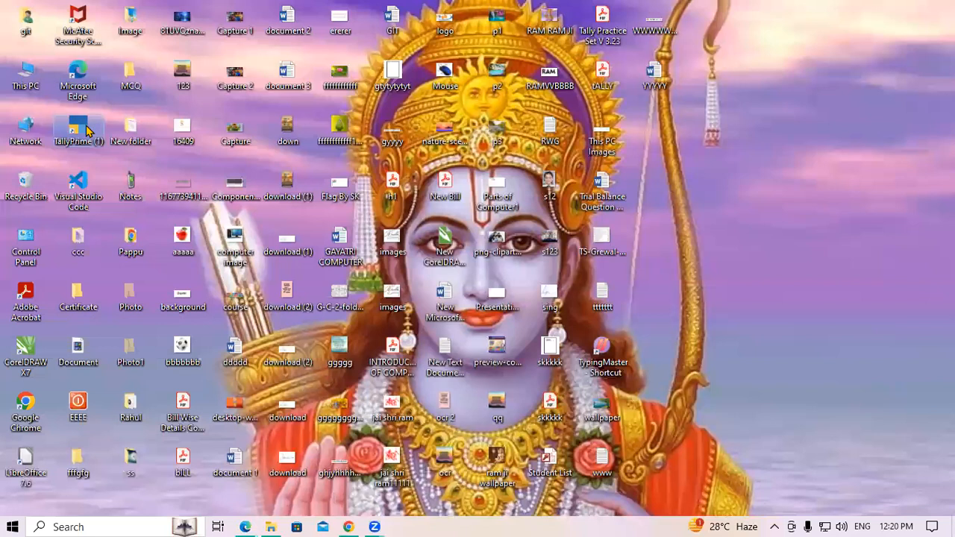
{"action": "right_click", "coordinate": [87, 130]}
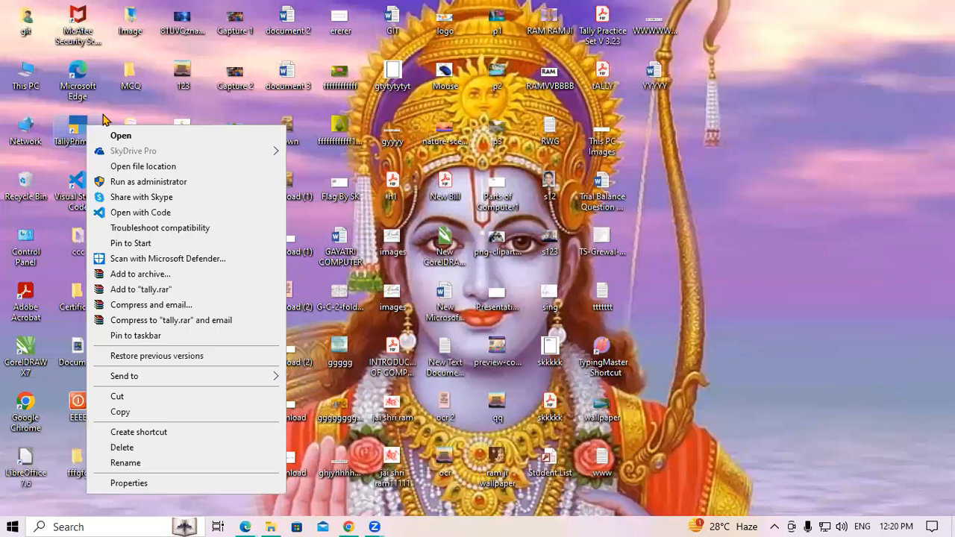
{"action": "left_click", "coordinate": [120, 136]}
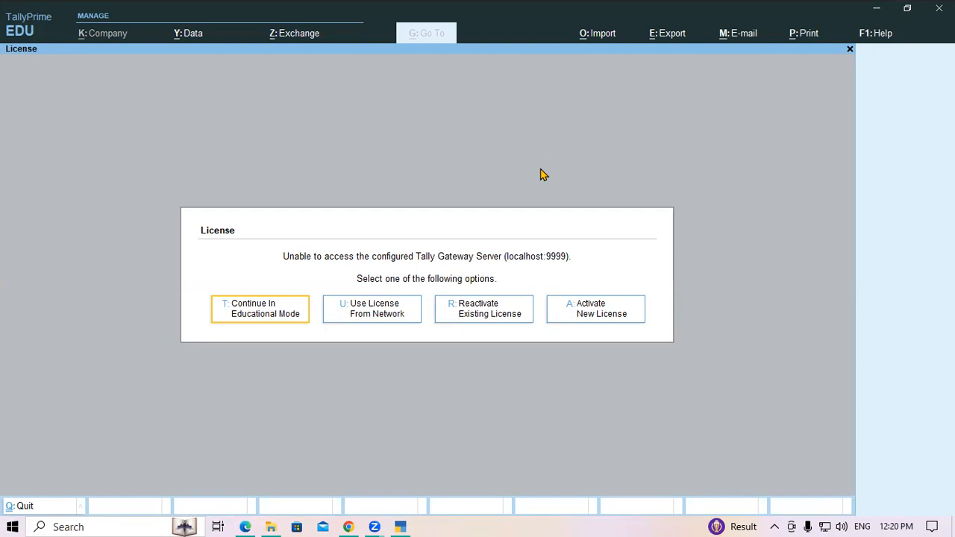
{"action": "key", "text": "Return"}
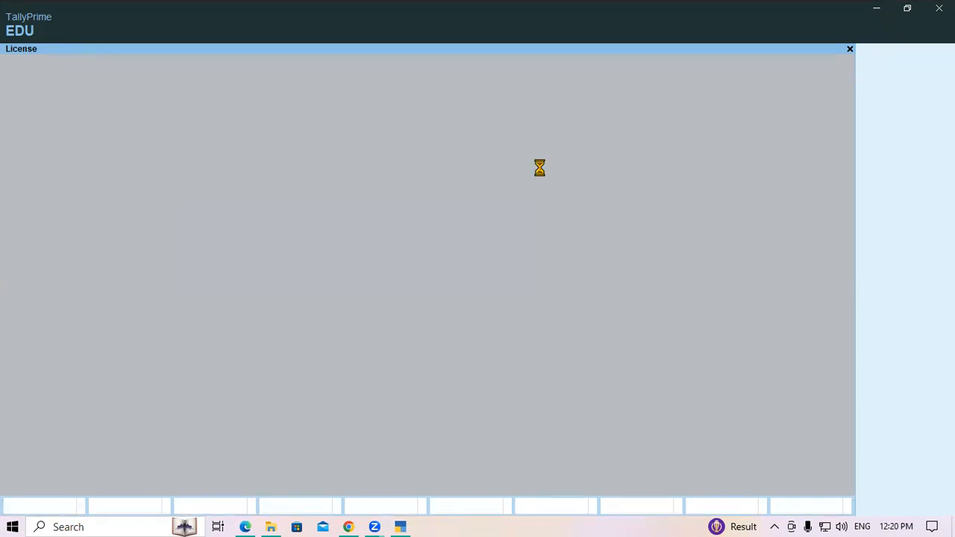
- Choose to select the company from a drive and browse to the D:\ drive
{"action": "key", "text": "Down"}
{"action": "key", "text": "Down"}
{"action": "key", "text": "Down"}
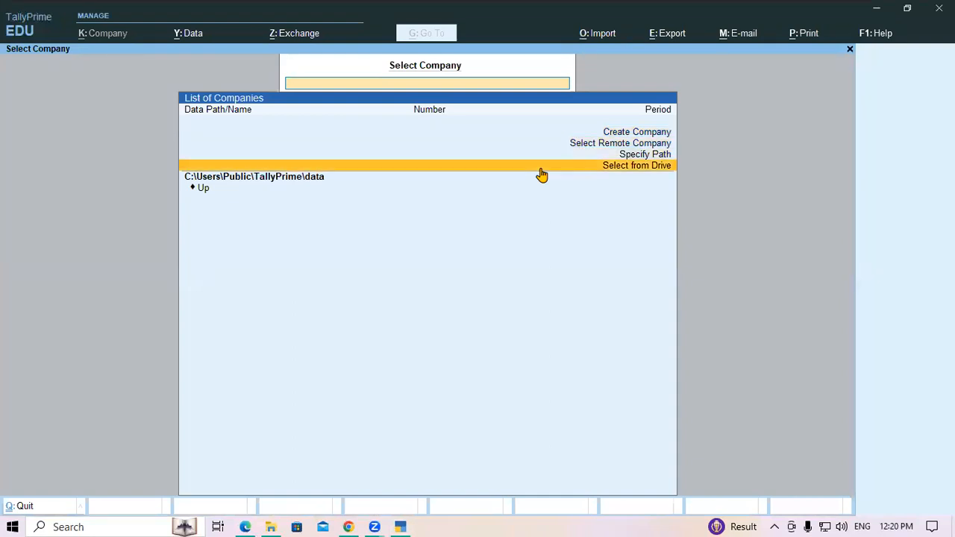
{"action": "key", "text": "Return"}
{"action": "key", "text": "Down"}
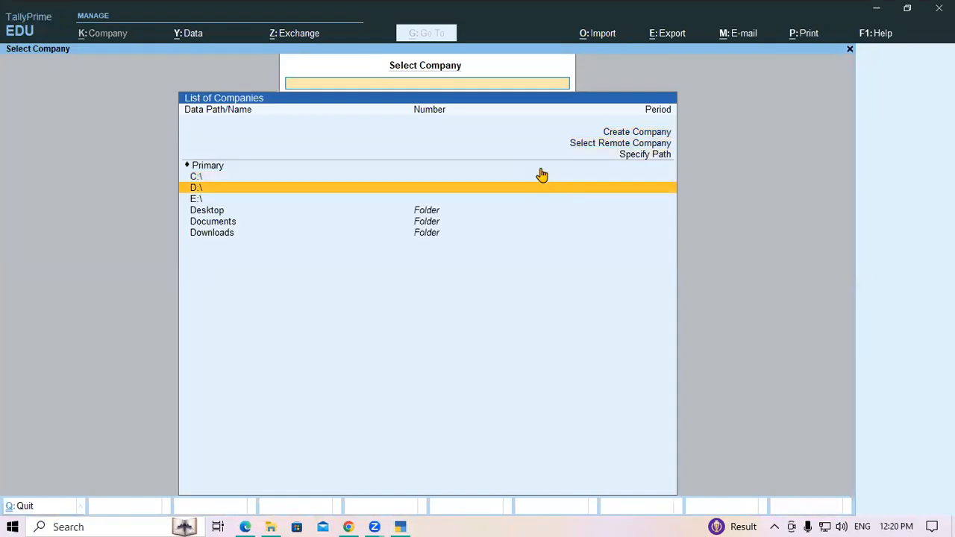
{"action": "key", "text": "Return"}
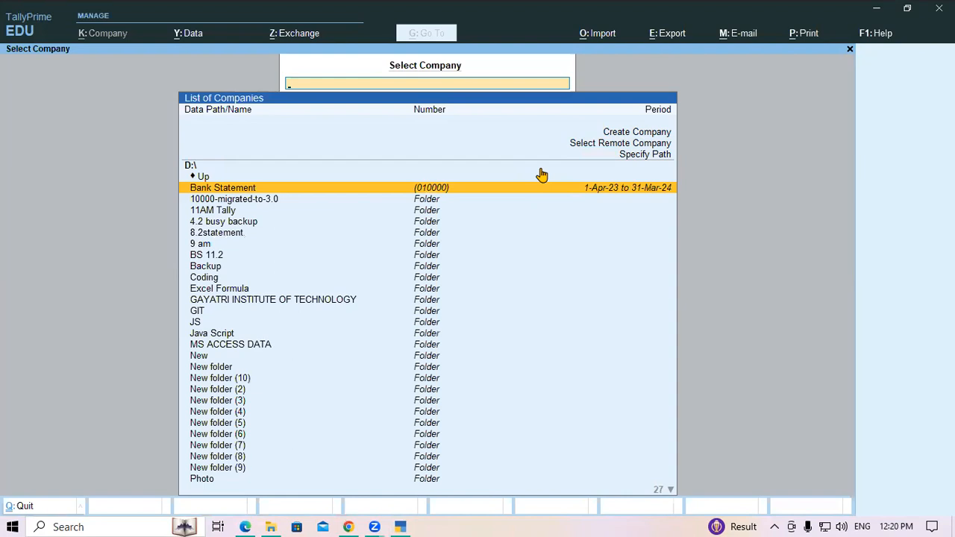
{"action": "type", "text": "ss"}
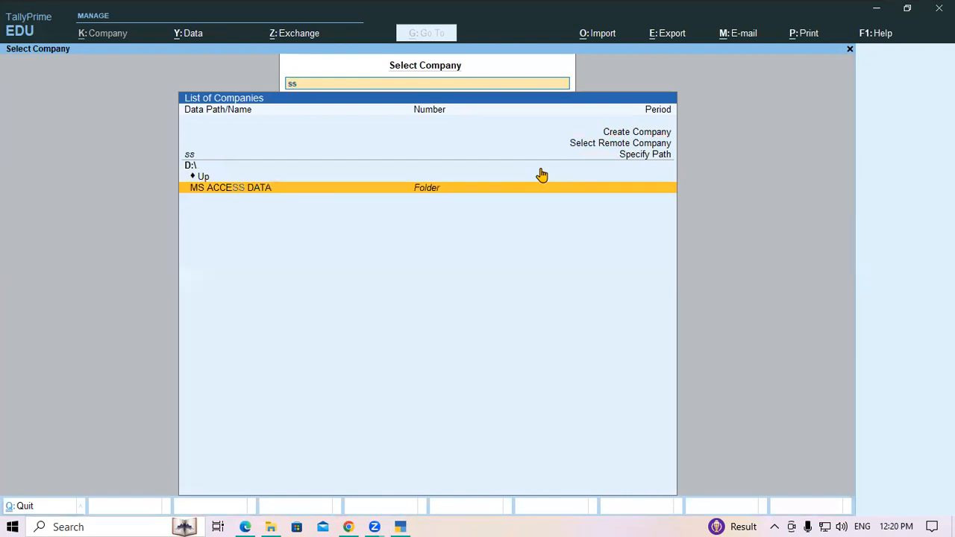
{"action": "key", "text": "BackSpace"}
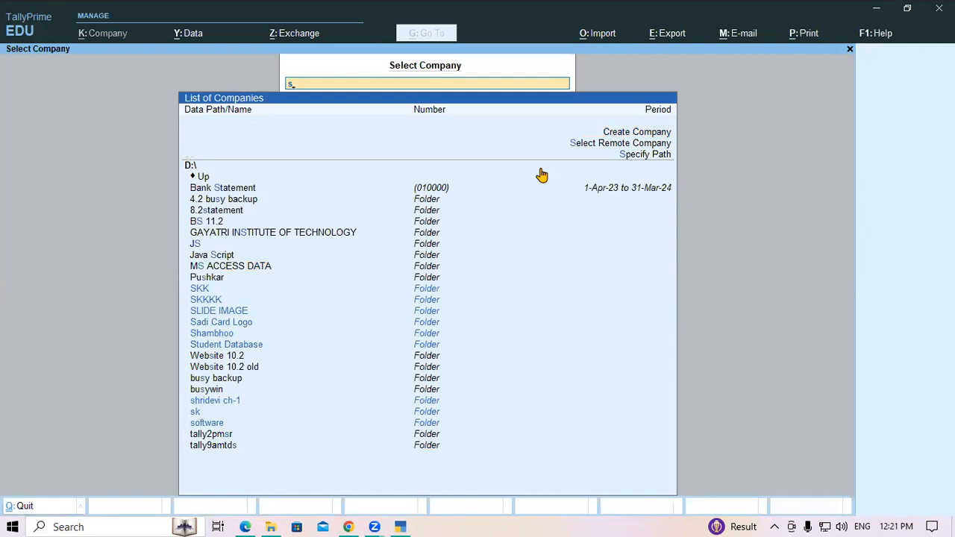
{"action": "key", "text": "BackSpace"}
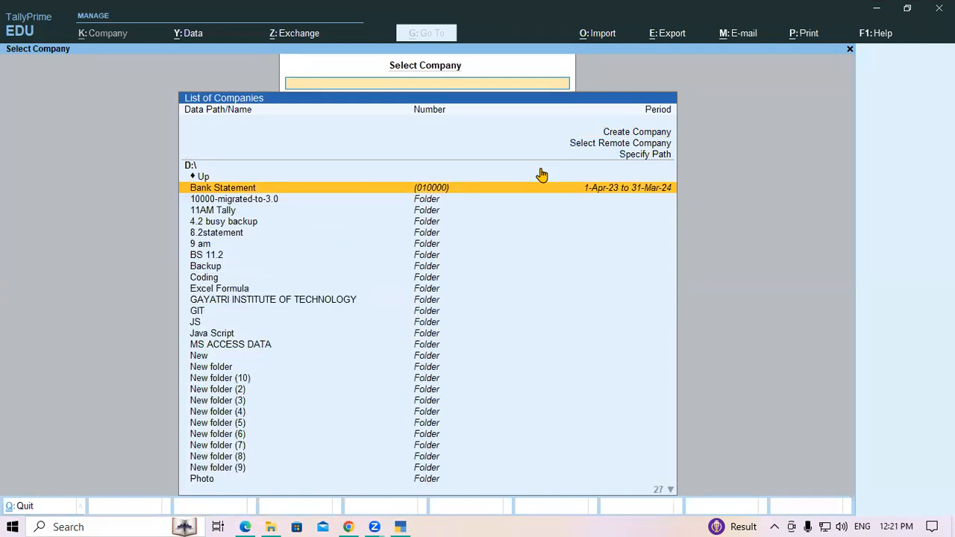
- Find the 11AM Tally folder using 11 and load the Gayatri Computer Pvt.Ltd company from it
{"action": "type", "text": "11"}
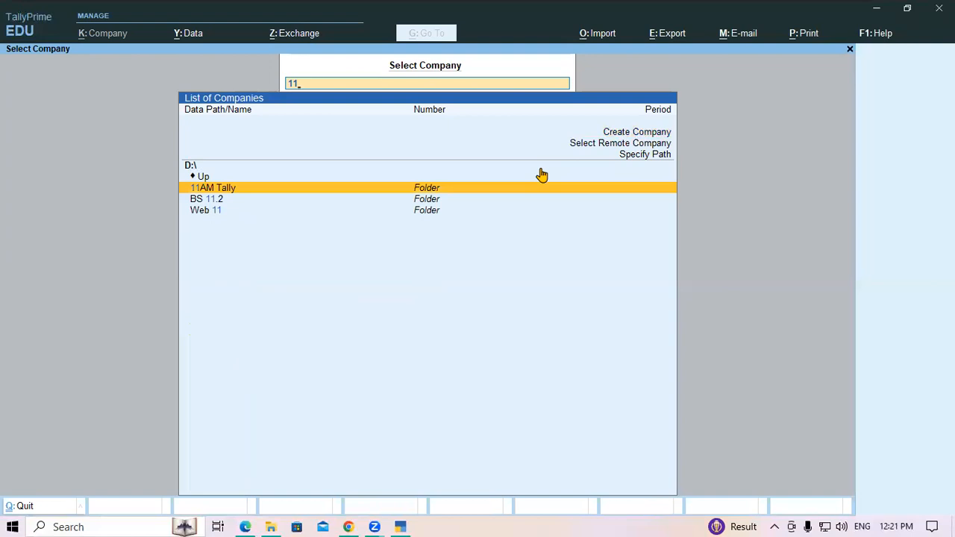
{"action": "key", "text": "Return"}
{"action": "key", "text": "Return"}
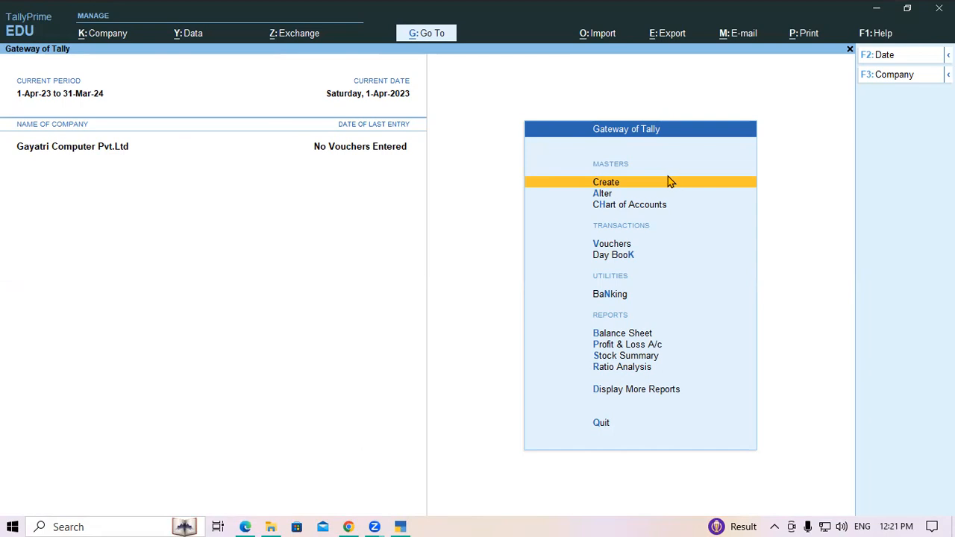
- Open the Land & Building Account ledger for alteration and delete it
{"action": "key", "text": "a"}
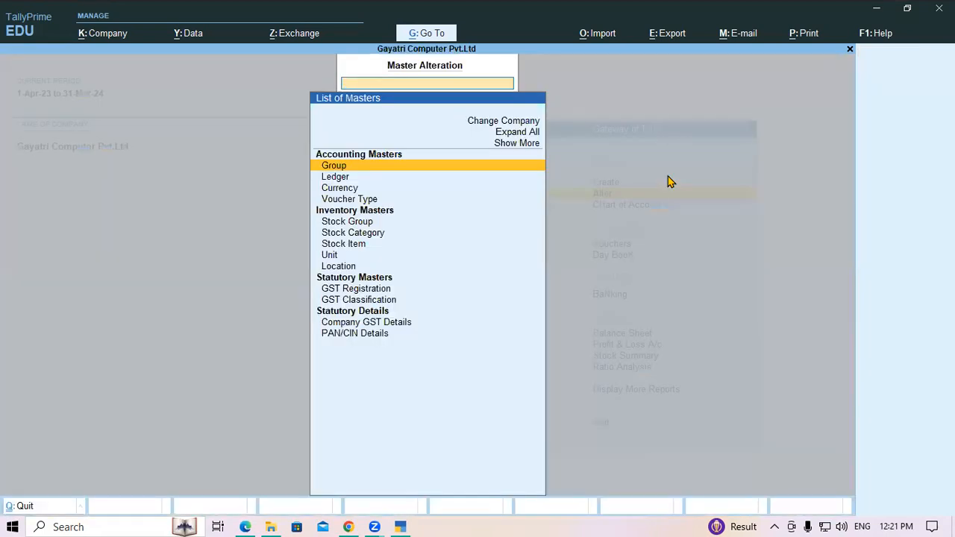
{"action": "key", "text": "Down"}
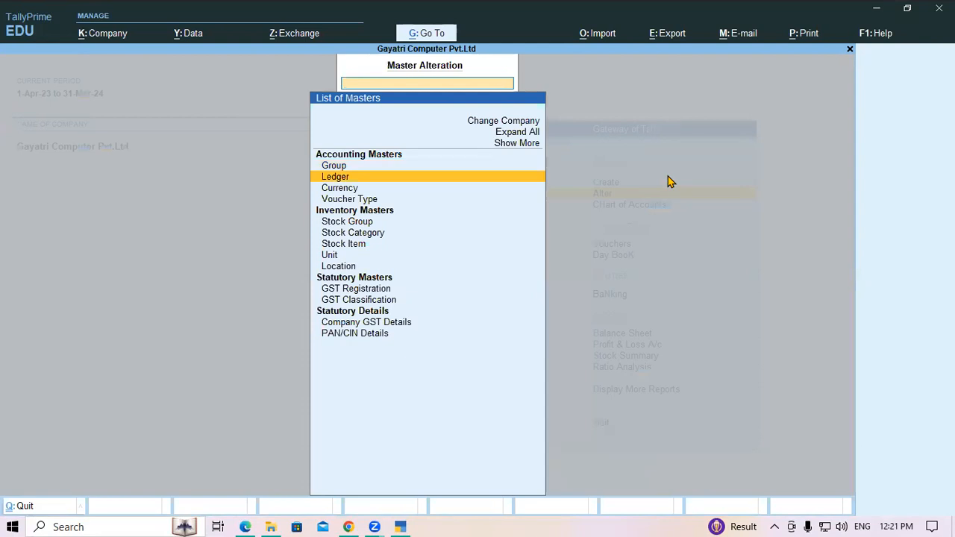
{"action": "key", "text": "Return"}
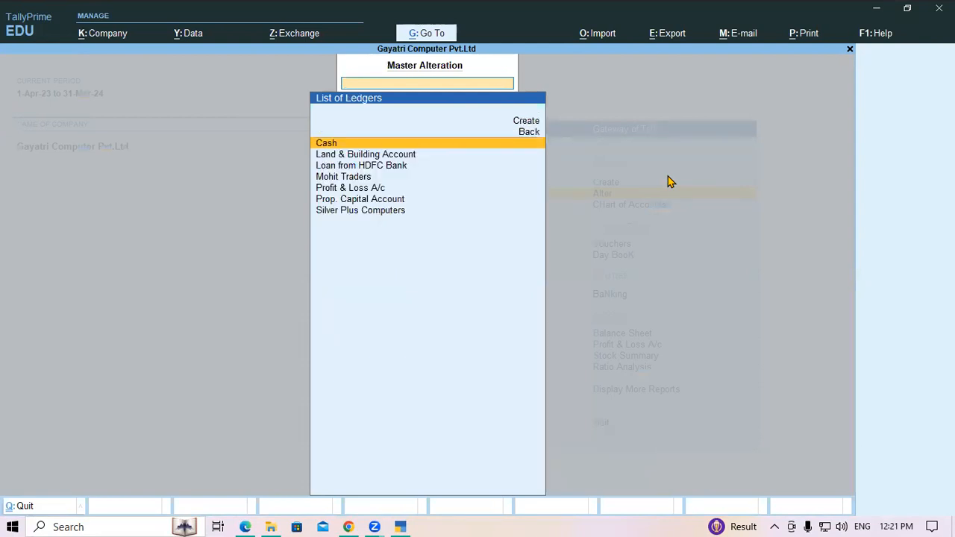
{"action": "key", "text": "Down"}
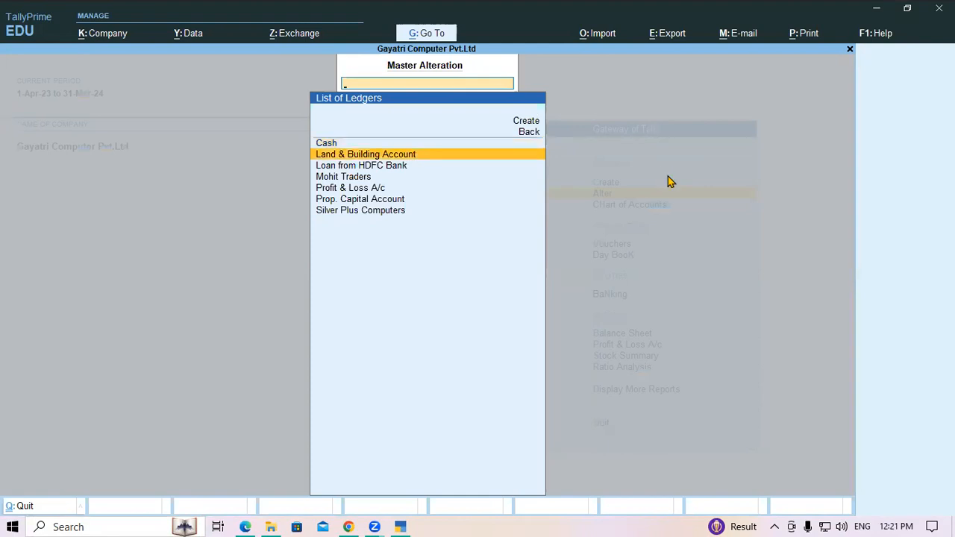
{"action": "key", "text": "Return"}
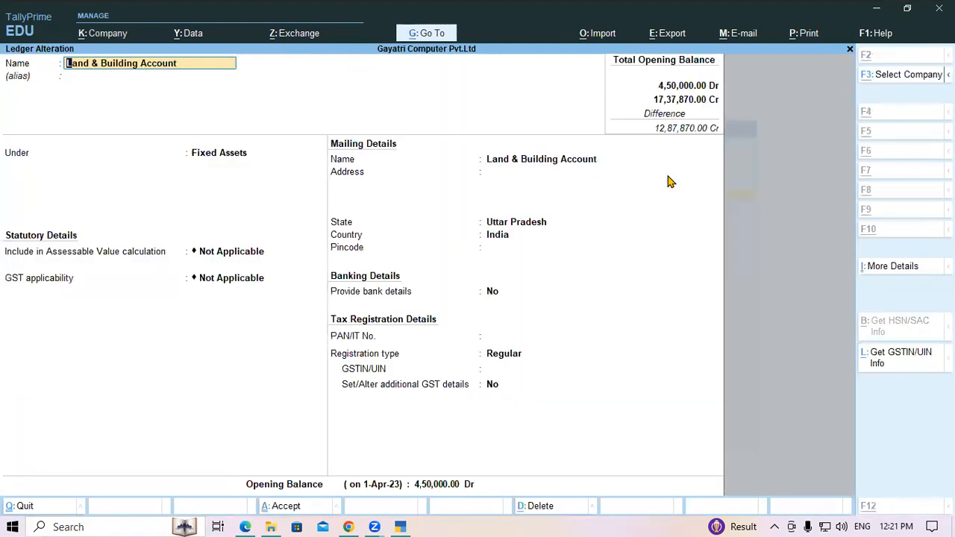
{"action": "key", "text": "alt+d"}
{"action": "key", "text": "y"}
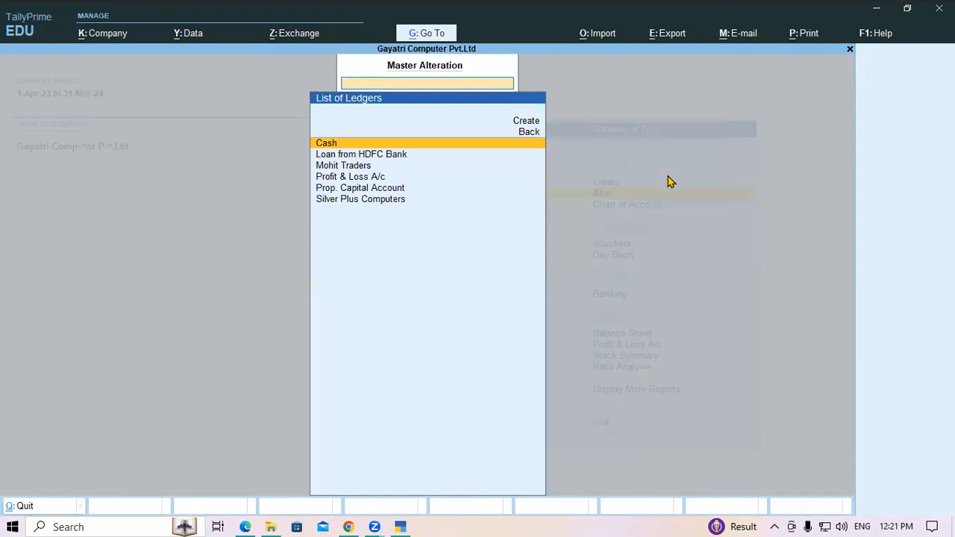
- Open the Loan from HDFC Bank ledger for alteration and delete it
{"action": "key", "text": "Down"}
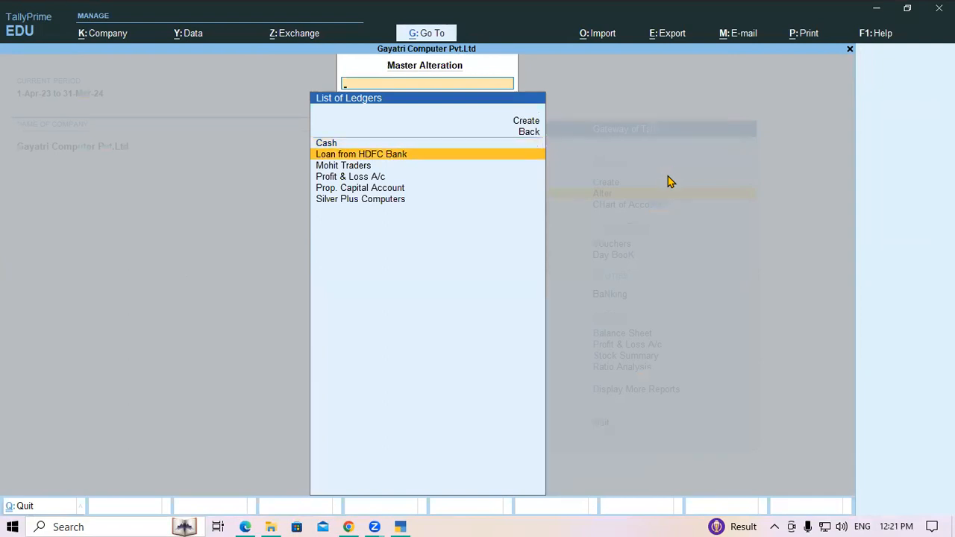
{"action": "key", "text": "Return"}
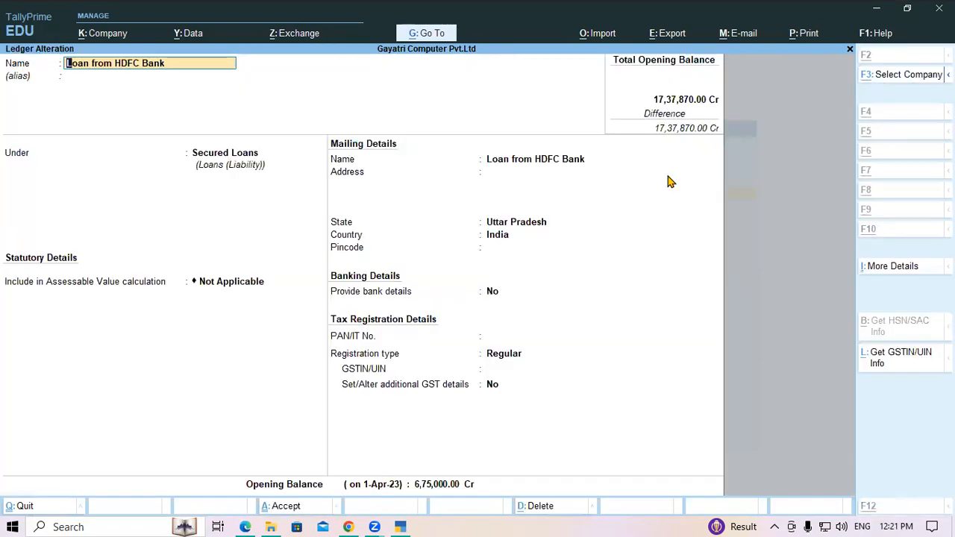
{"action": "key", "text": "alt+d"}
{"action": "key", "text": "y"}
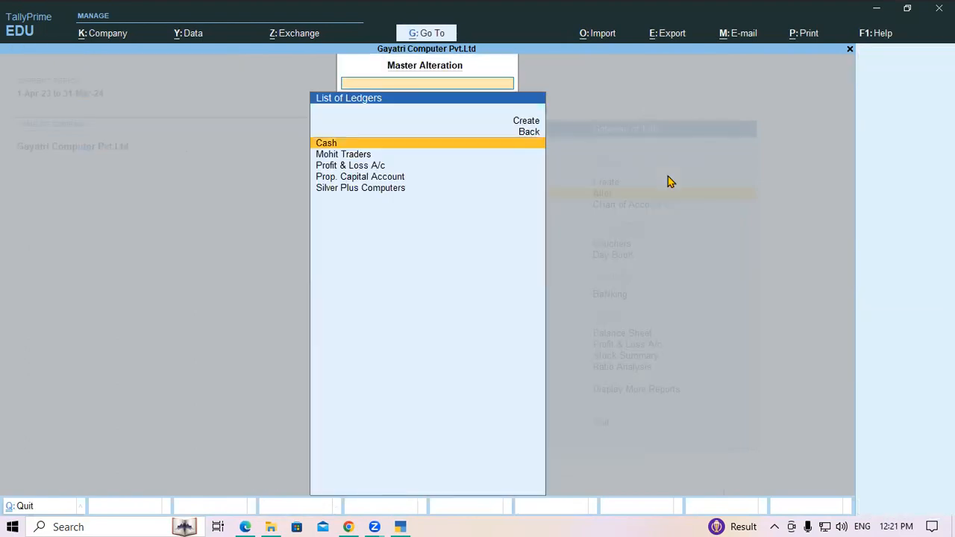
- Open the Mohit Traders ledger for alteration and delete it
{"action": "key", "text": "Down"}
{"action": "key", "text": "Return"}
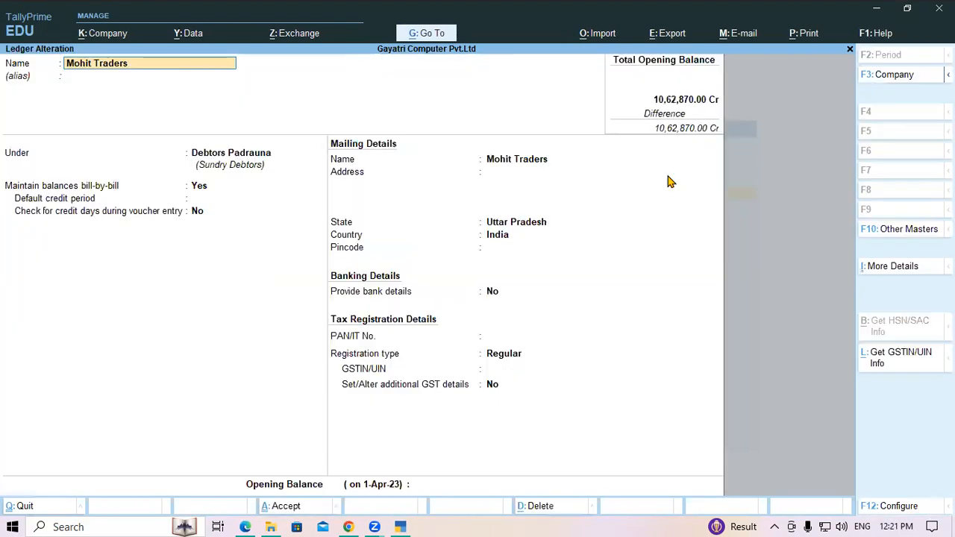
{"action": "key", "text": "alt+d"}
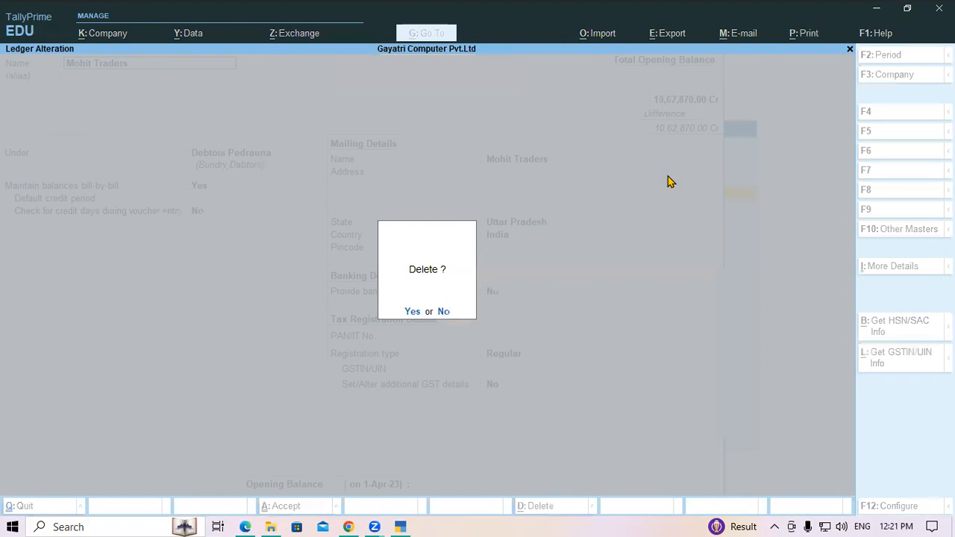
{"action": "key", "text": "y"}
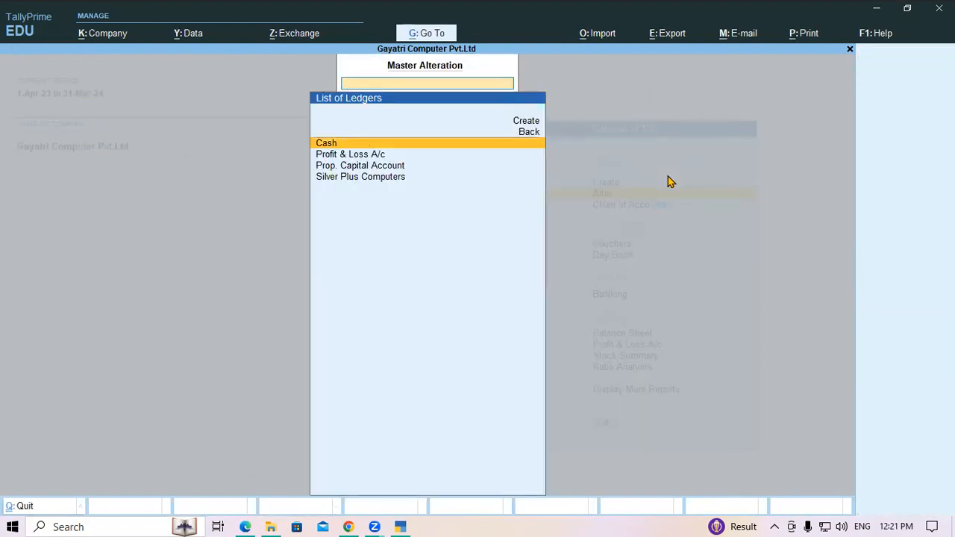
- Open the Prop. Capital Account ledger for alteration and delete it
{"action": "key", "text": "Down"}
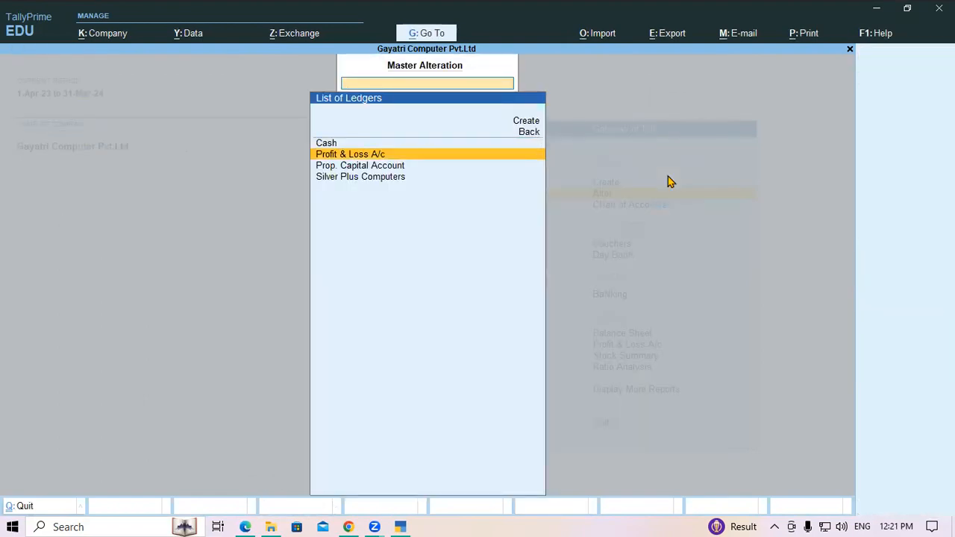
{"action": "key", "text": "Down"}
{"action": "key", "text": "Return"}
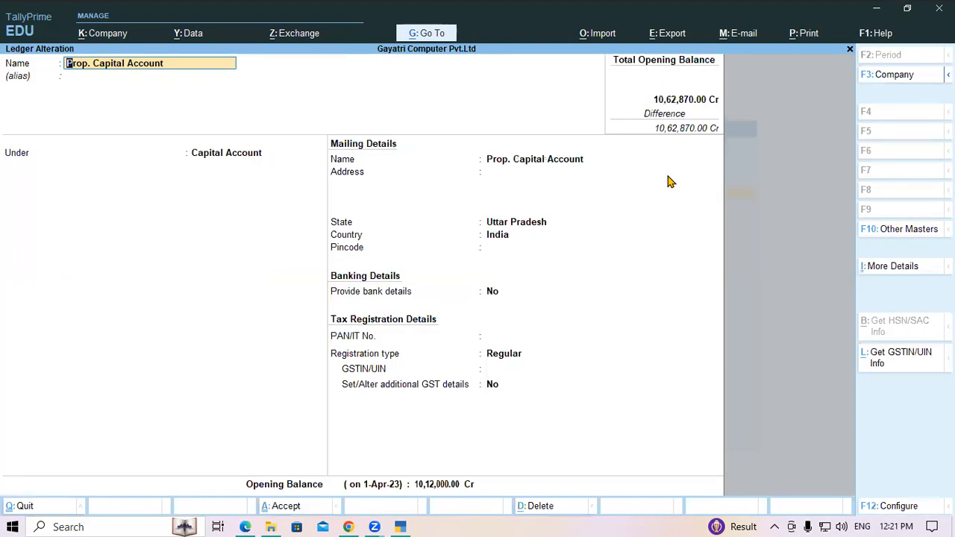
{"action": "key", "text": "alt+d"}
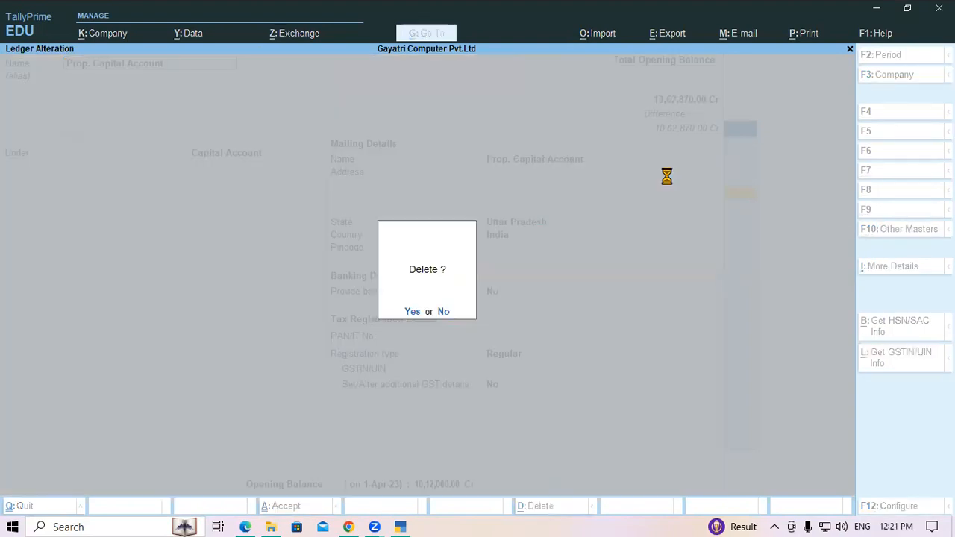
{"action": "key", "text": "y"}
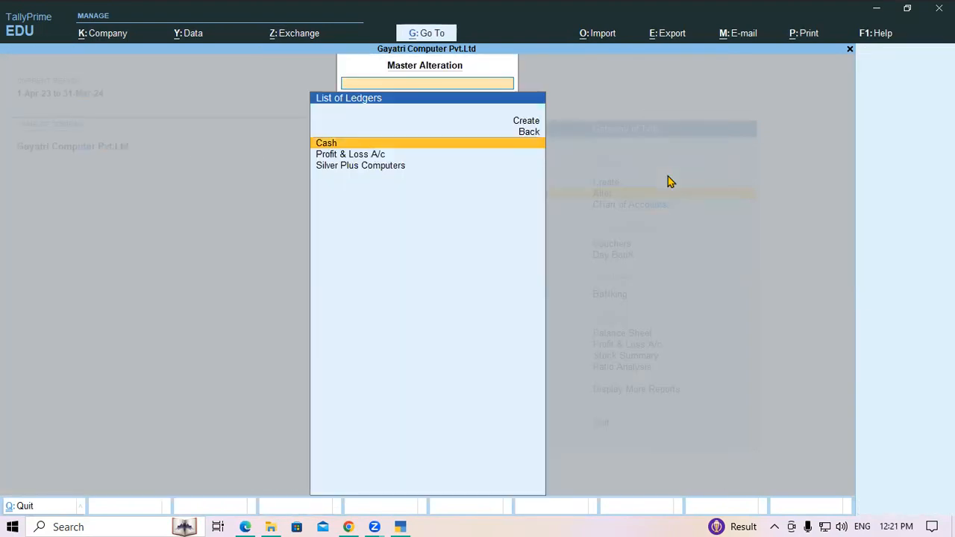
- Delete the Silver Plus Computers ledger and leave master alteration
{"action": "key", "text": "Down"}
{"action": "key", "text": "Down"}
{"action": "key", "text": "Return"}
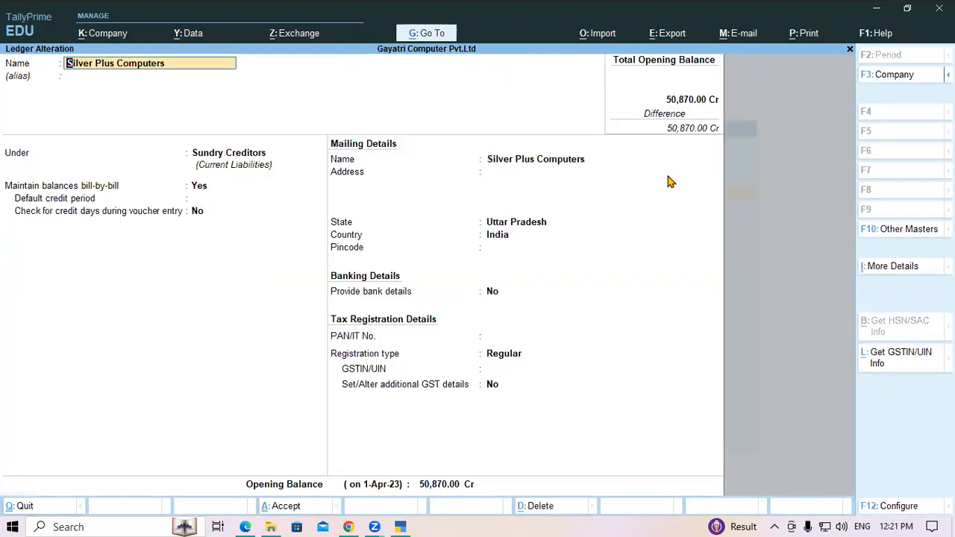
{"action": "key", "text": "alt+d"}
{"action": "key", "text": "y"}
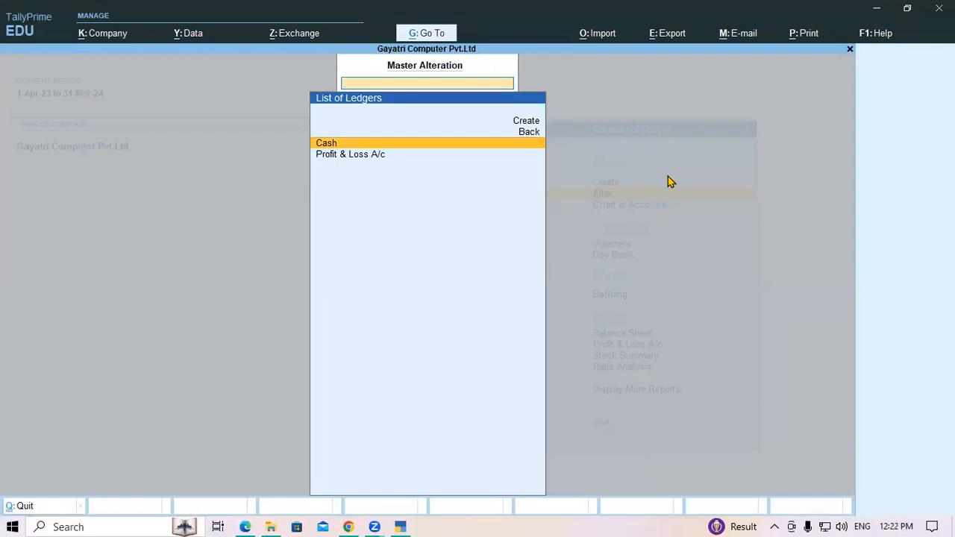
{"action": "key", "text": "BackSpace"}
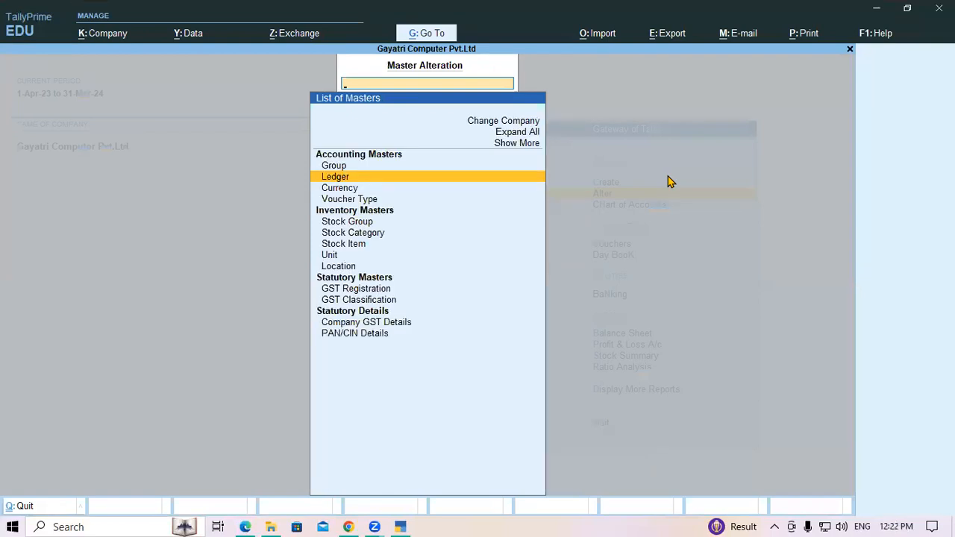
{"action": "key", "text": "Escape"}
- Check the capital entry in the balance sheet PDF and start a new TallyPrime ledger named Prop. Capital Account
{"action": "left_click", "coordinate": [246, 527]}
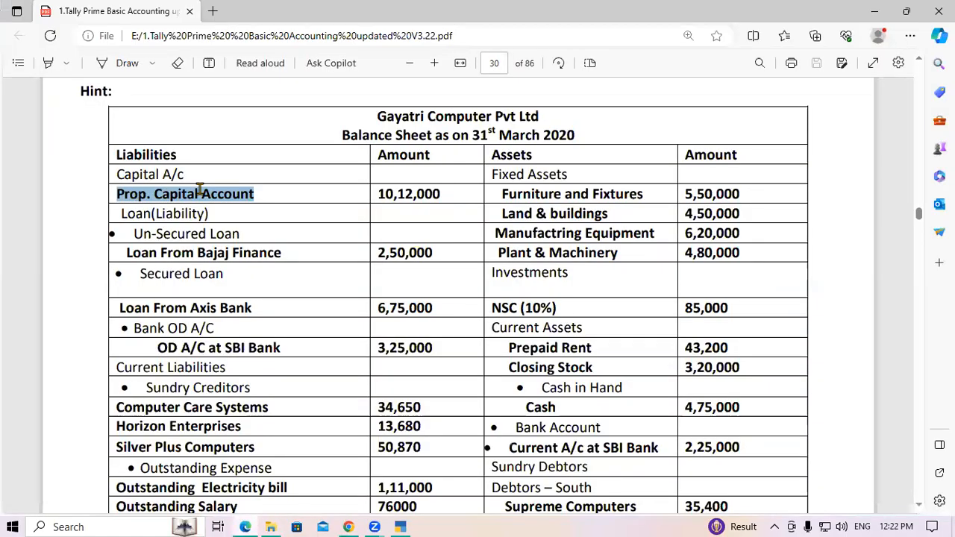
{"action": "left_click", "coordinate": [402, 526]}
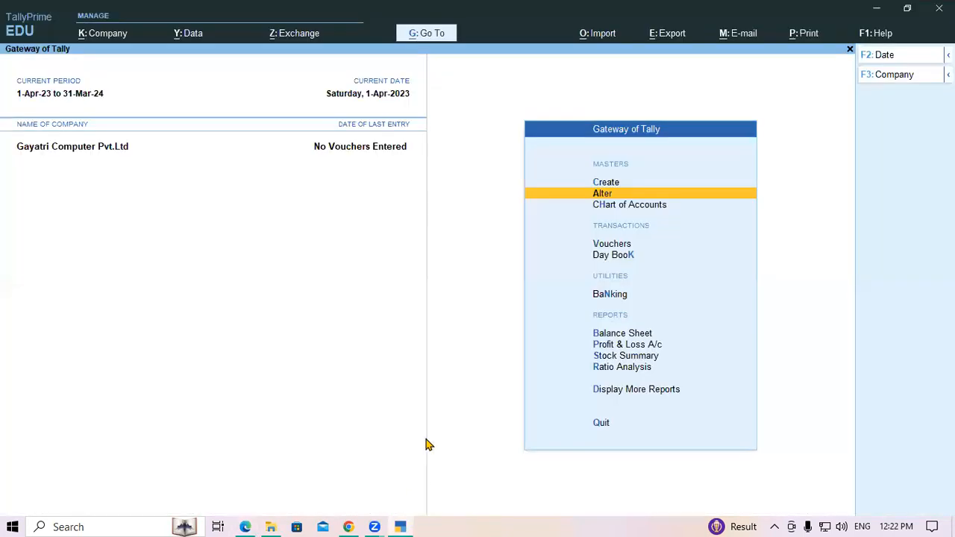
{"action": "left_click", "coordinate": [649, 185]}
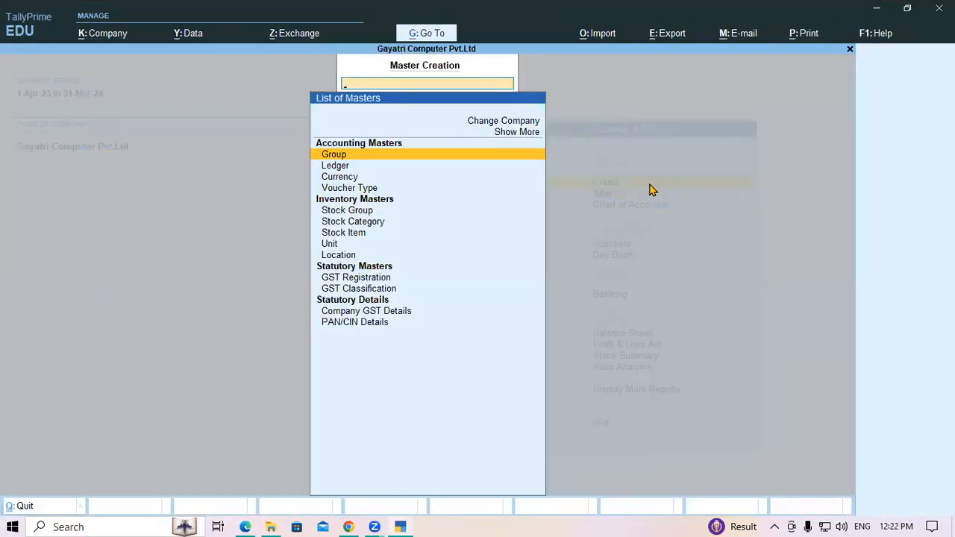
{"action": "key", "text": "Down"}
{"action": "key", "text": "Return"}
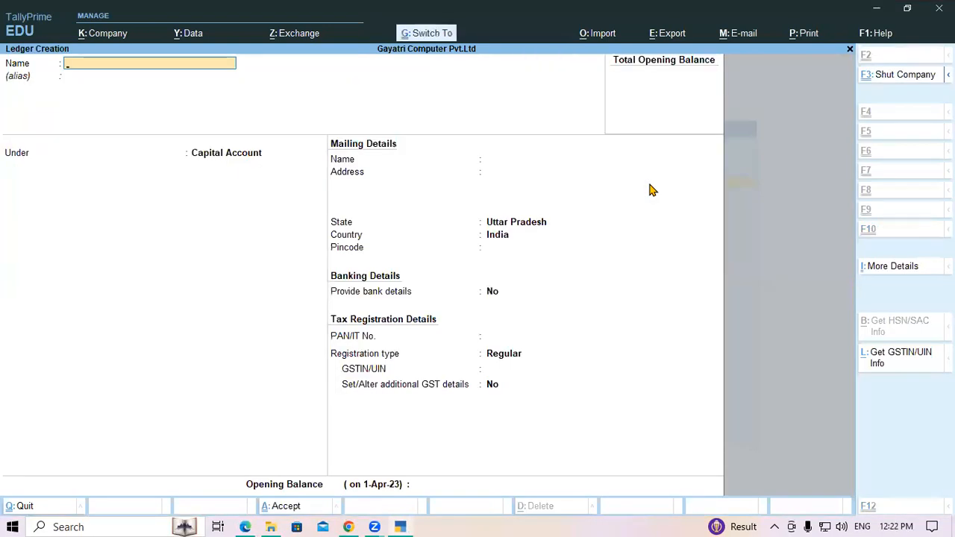
{"action": "type", "text": "Prop. Capital Account"}
{"action": "key", "text": "Return"}
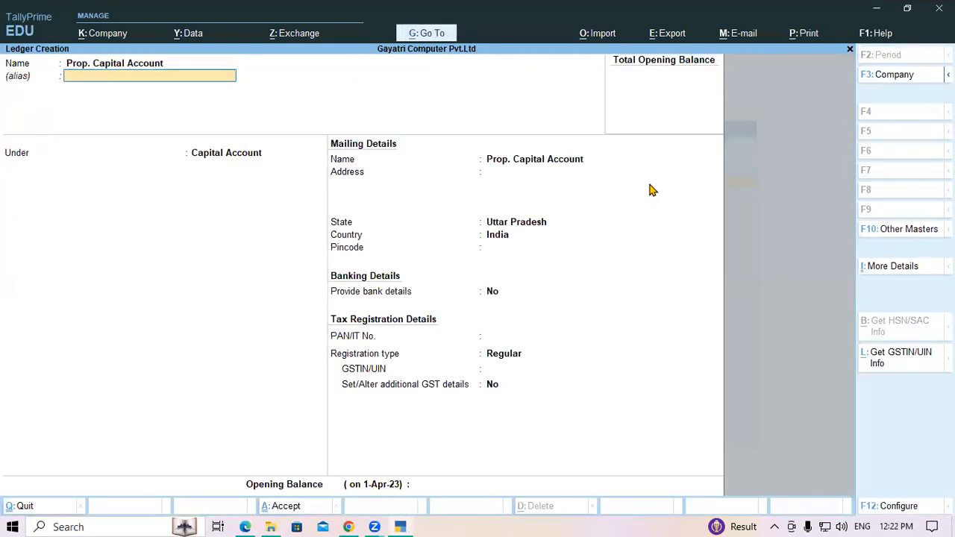
- Keep the ledger under Capital Account, set its opening balance to 10,12,000 Cr and save it
{"action": "key", "text": "Return"}
{"action": "key", "text": "Return"}
{"action": "key", "text": "Return"}
{"action": "key", "text": "Return"}
{"action": "key", "text": "Return"}
{"action": "key", "text": "Return"}
{"action": "key", "text": "Return"}
{"action": "key", "text": "Return"}
{"action": "key", "text": "Return"}
{"action": "key", "text": "Return"}
{"action": "key", "text": "Return"}
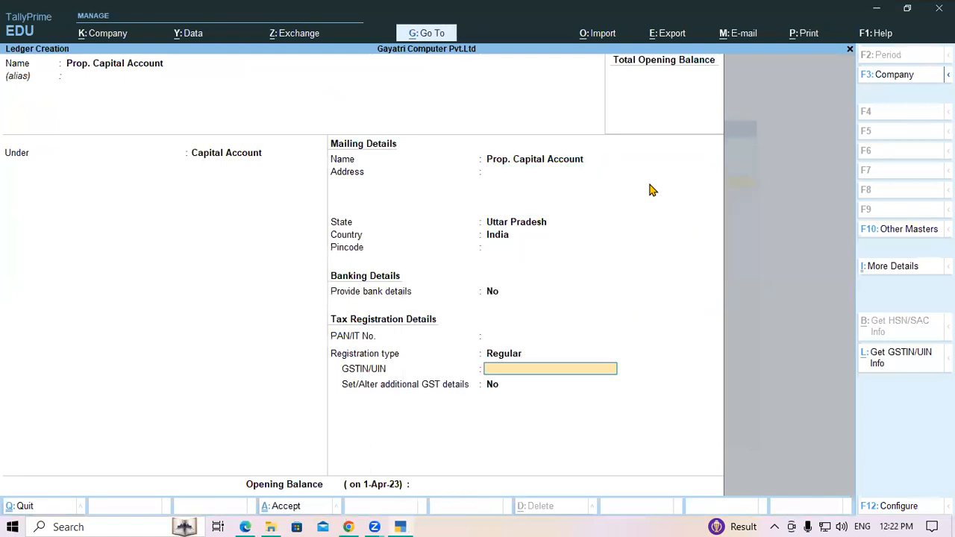
{"action": "type", "text": "10"}
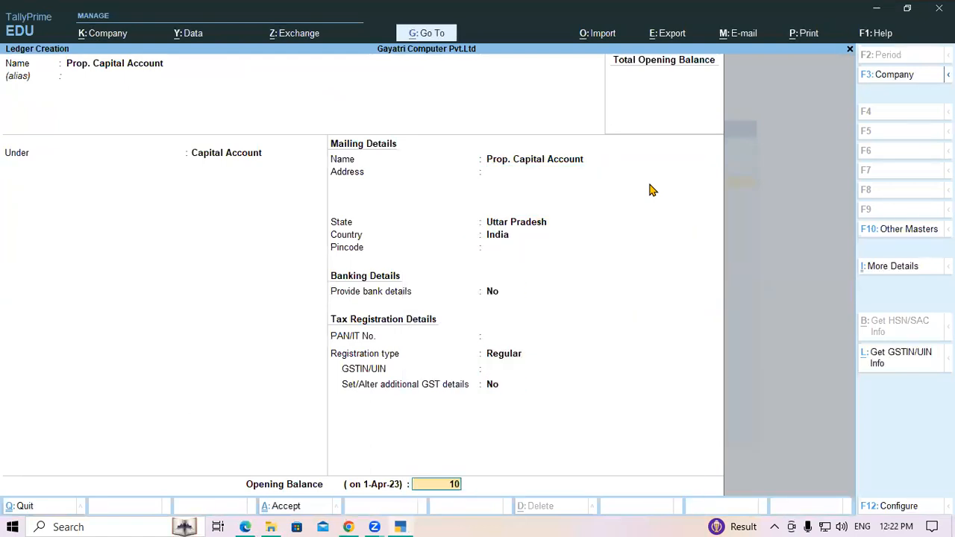
{"action": "type", "text": ",12,00000"}
{"action": "key", "text": "Return"}
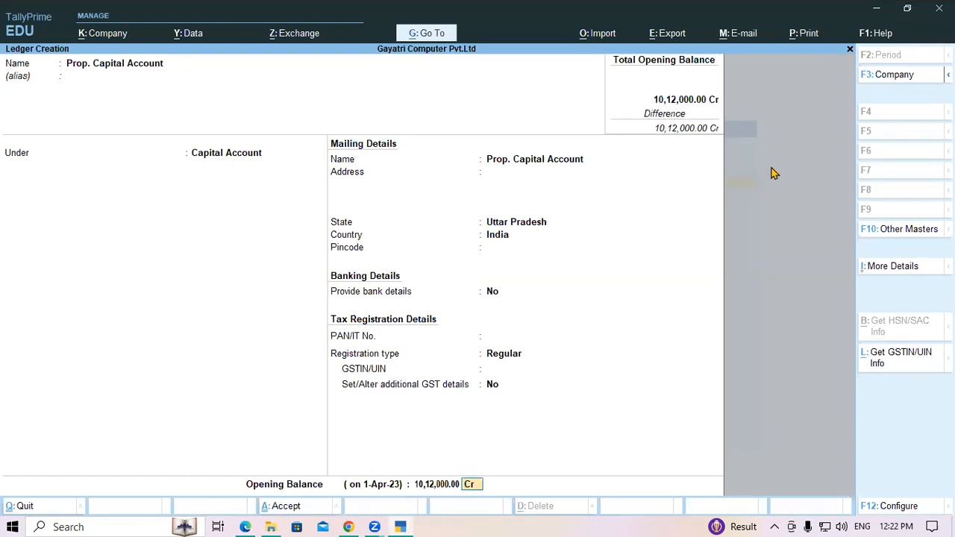
{"action": "key", "text": "Return"}
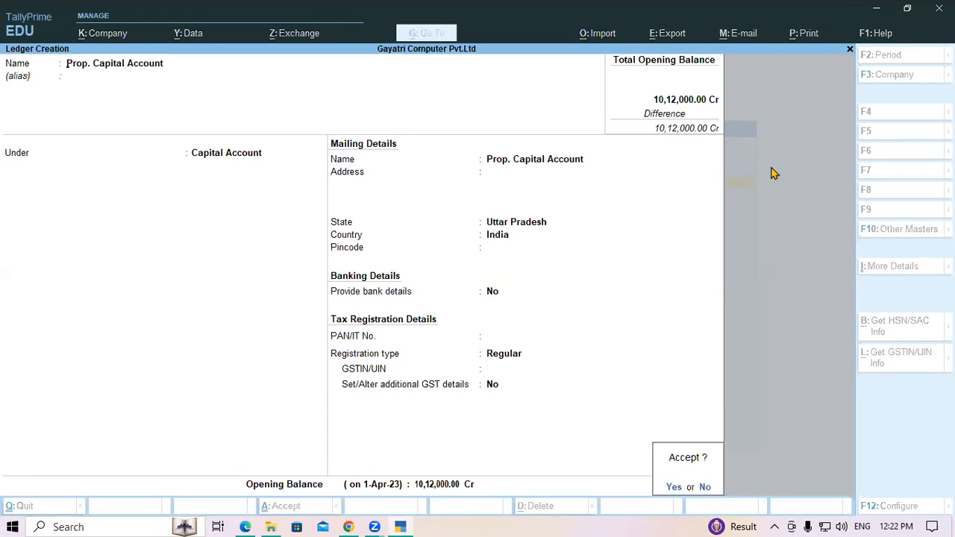
{"action": "key", "text": "Return"}
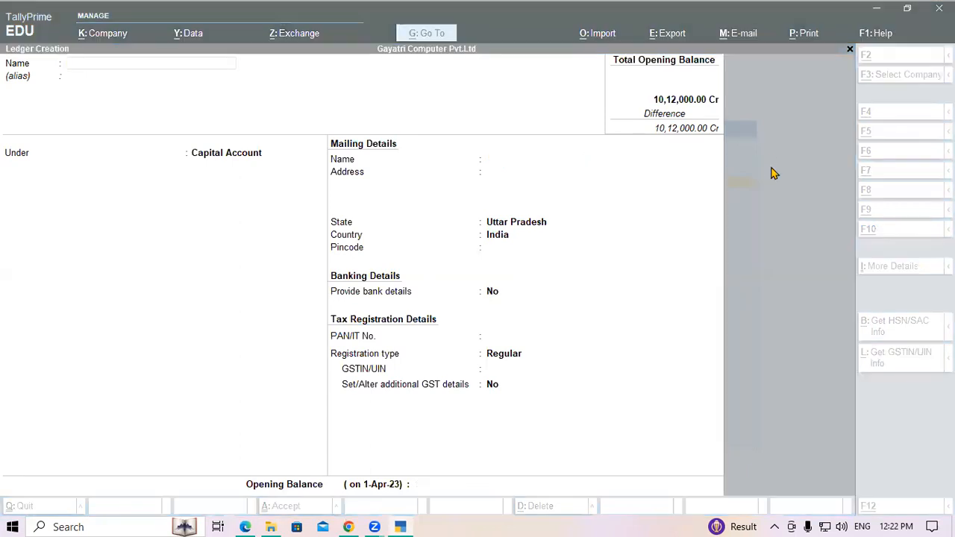
- Switch to the balance sheet PDF and copy the unsecured loan's name, Loan From Bajaj Finance
{"action": "key", "text": "alt+Tab"}
{"action": "left_click", "coordinate": [163, 223]}
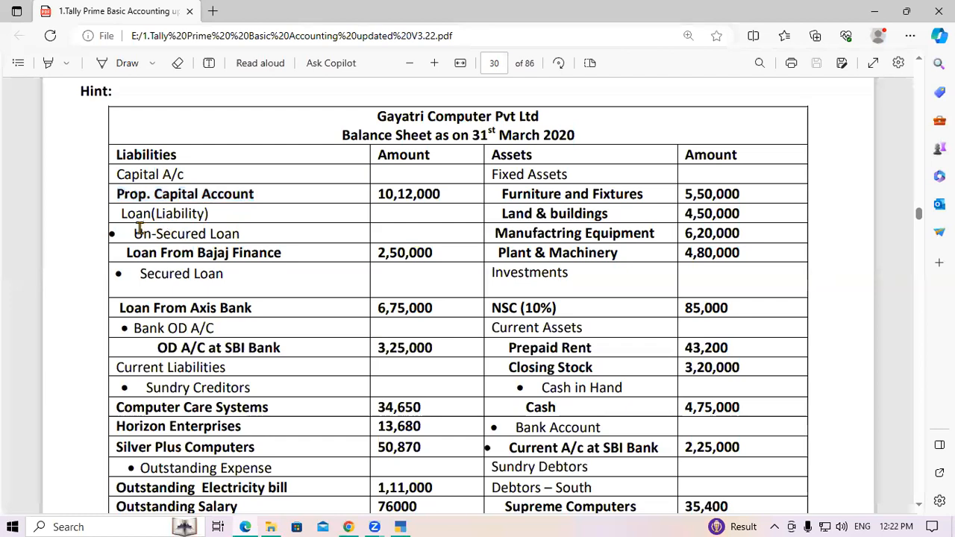
{"action": "left_click_drag", "start_coordinate": [133, 233], "coordinate": [249, 234]}
{"action": "left_click", "coordinate": [249, 234]}
{"action": "left_click_drag", "start_coordinate": [125, 254], "coordinate": [285, 254]}
{"action": "key", "text": "ctrl+c"}
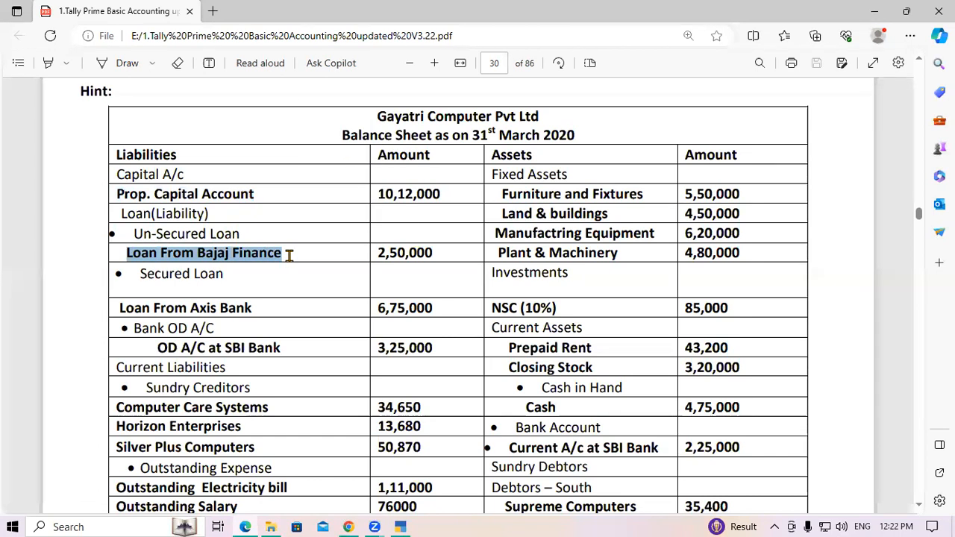
- Return to TallyPrime, name the new ledger Loan From Bajaj Finance and group it under Unsecured Loans
{"action": "key", "text": "alt+Tab"}
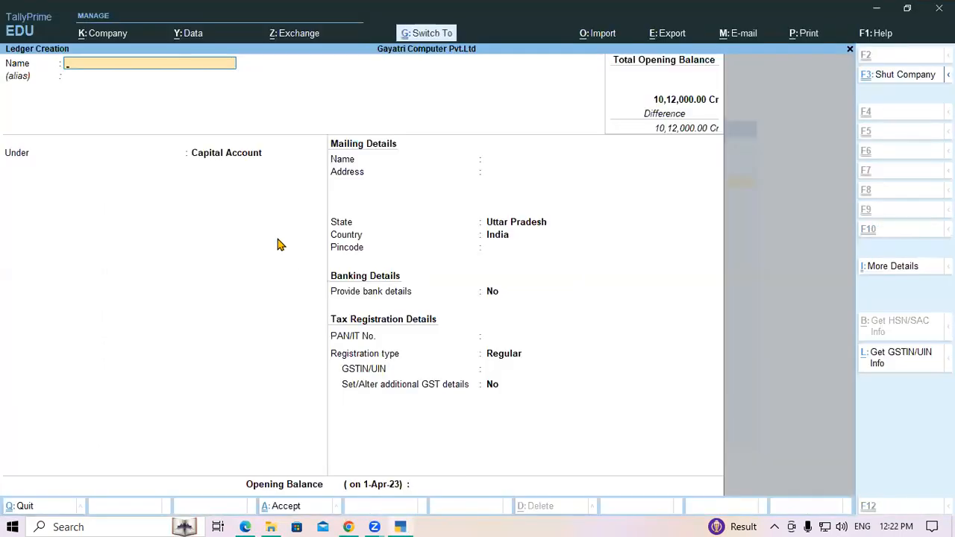
{"action": "key", "text": "ctrl+v"}
{"action": "key", "text": "Return"}
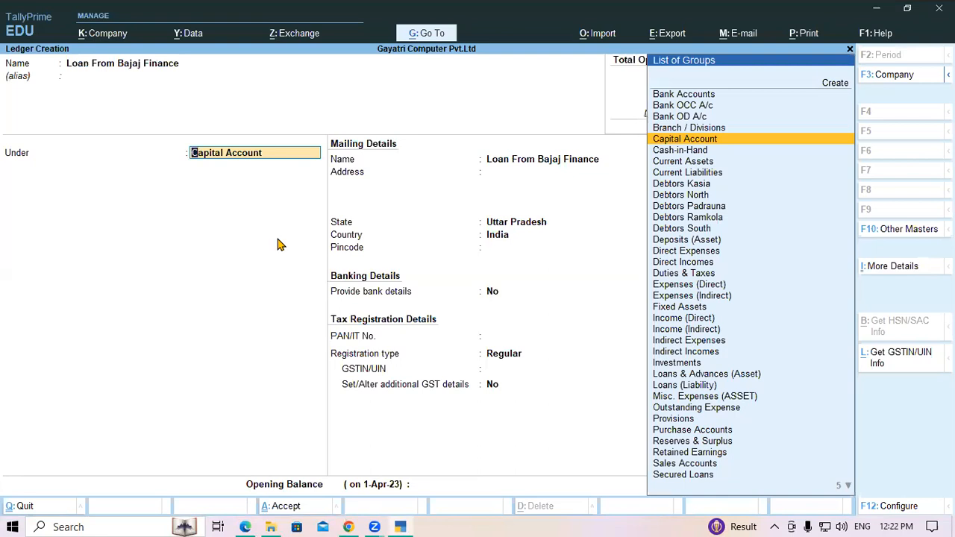
{"action": "type", "text": "Un"}
{"action": "key", "text": "Return"}
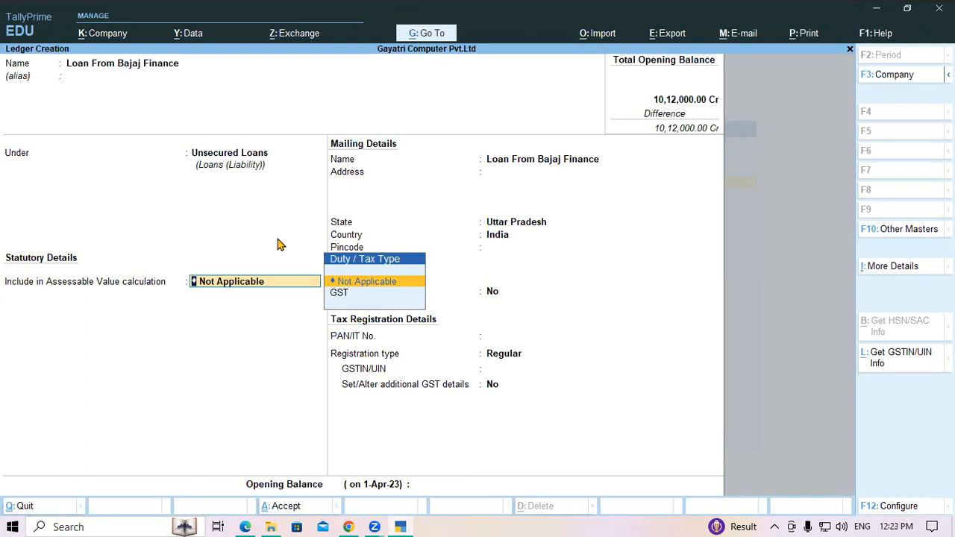
- Keep the remaining ledger details at their defaults, set the opening balance to 2,50,000 Cr and save the ledger
{"action": "key", "text": "Return"}
{"action": "key", "text": "Return"}
{"action": "key", "text": "Return"}
{"action": "key", "text": "Return"}
{"action": "key", "text": "Return"}
{"action": "key", "text": "Return"}
{"action": "key", "text": "Return"}
{"action": "key", "text": "Return"}
{"action": "key", "text": "Return"}
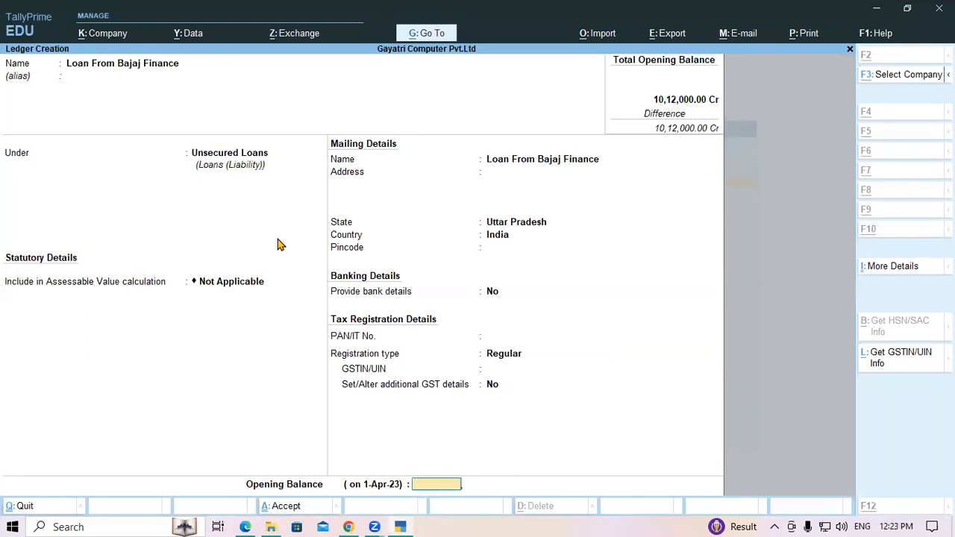
{"action": "key", "text": "alt+Tab"}
{"action": "key", "text": "alt+Tab"}
{"action": "type", "text": "25000"}
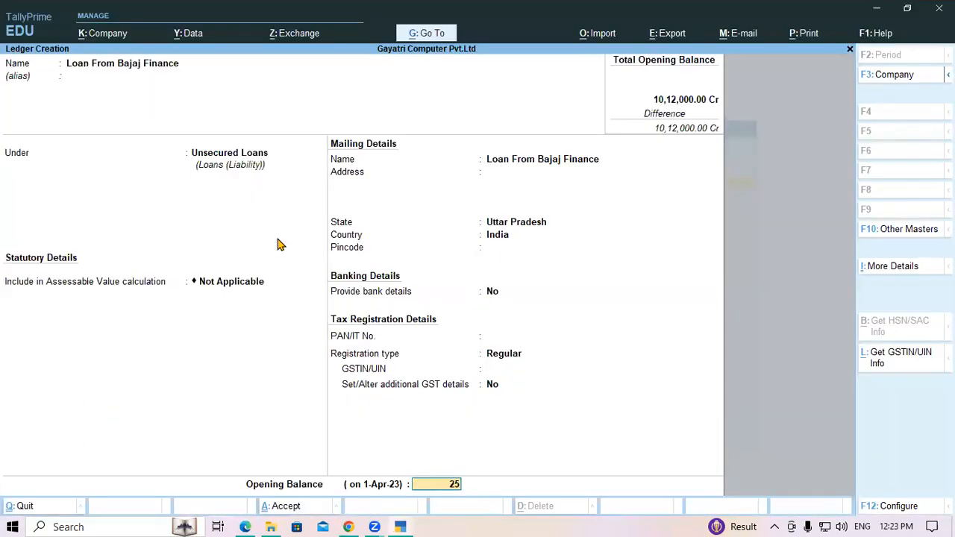
{"action": "key", "text": "Return"}
{"action": "key", "text": "Return"}
{"action": "key", "text": "Return"}
- Switch to the balance sheet PDF and copy the secured loan's name, Loan From Axis Bank
{"action": "key", "text": "alt+Tab"}
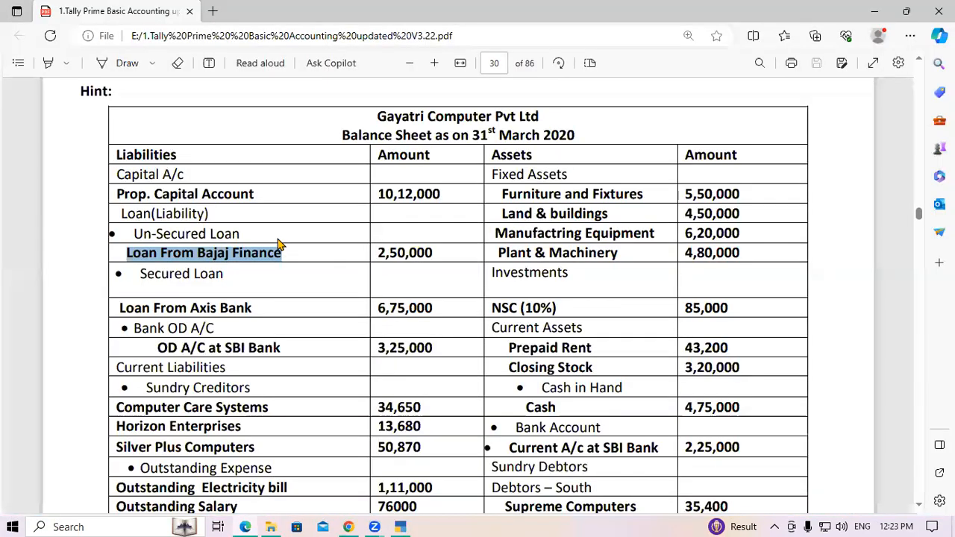
{"action": "left_click_drag", "start_coordinate": [142, 275], "coordinate": [239, 282]}
{"action": "left_click", "coordinate": [148, 312]}
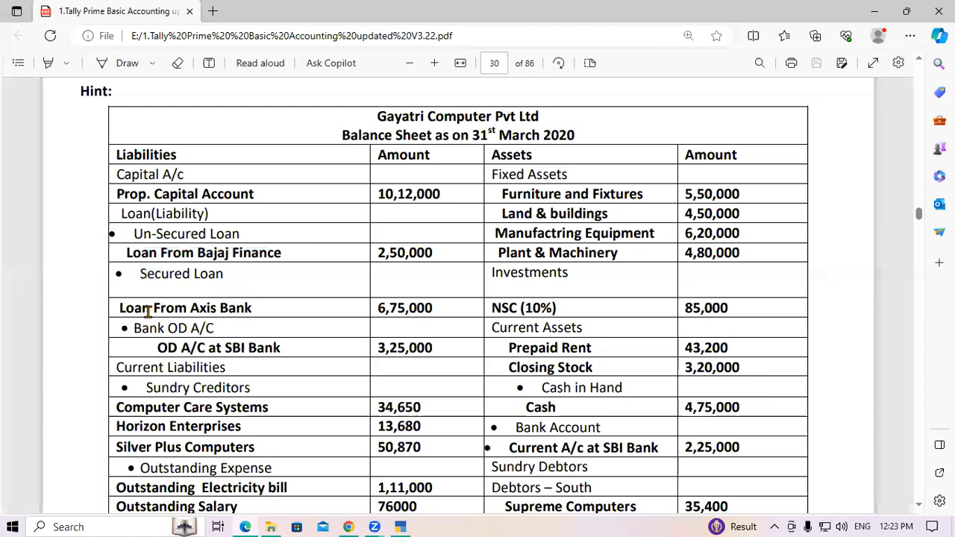
{"action": "left_click_drag", "start_coordinate": [118, 309], "coordinate": [258, 309]}
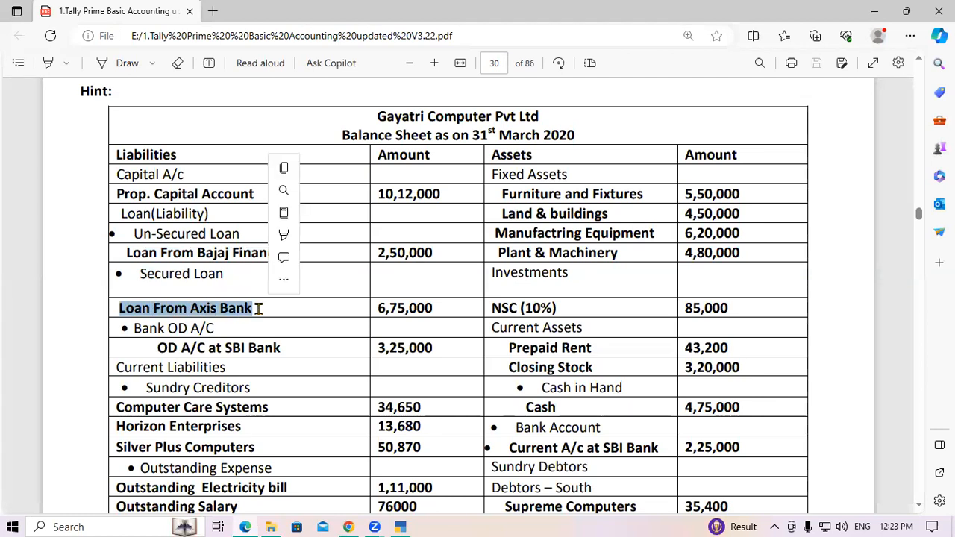
{"action": "key", "text": "ctrl+c"}
- Return to TallyPrime, name the new ledger Loan From Axis Bank and group it under Secured Loans
{"action": "key", "text": "alt+Tab"}
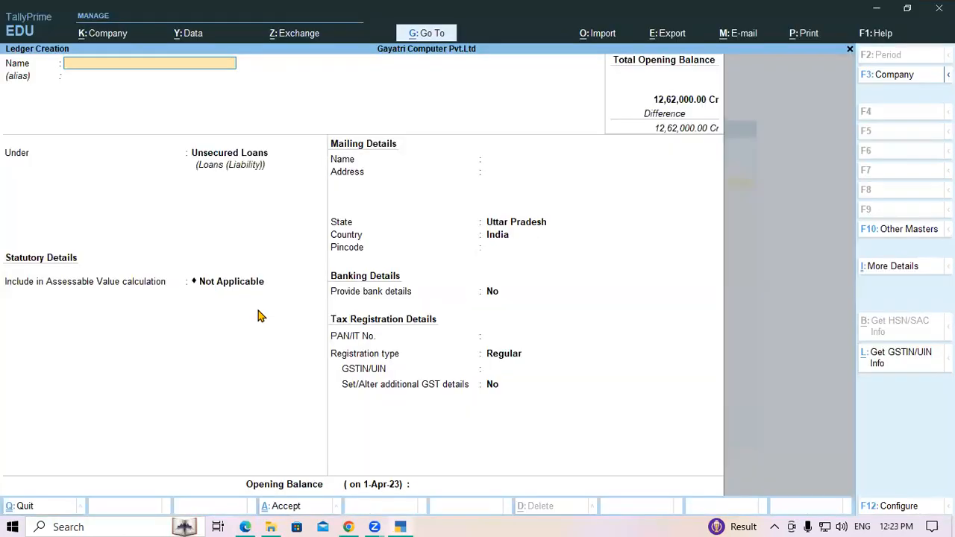
{"action": "key", "text": "ctrl+v"}
{"action": "key", "text": "Return"}
{"action": "key", "text": "Return"}
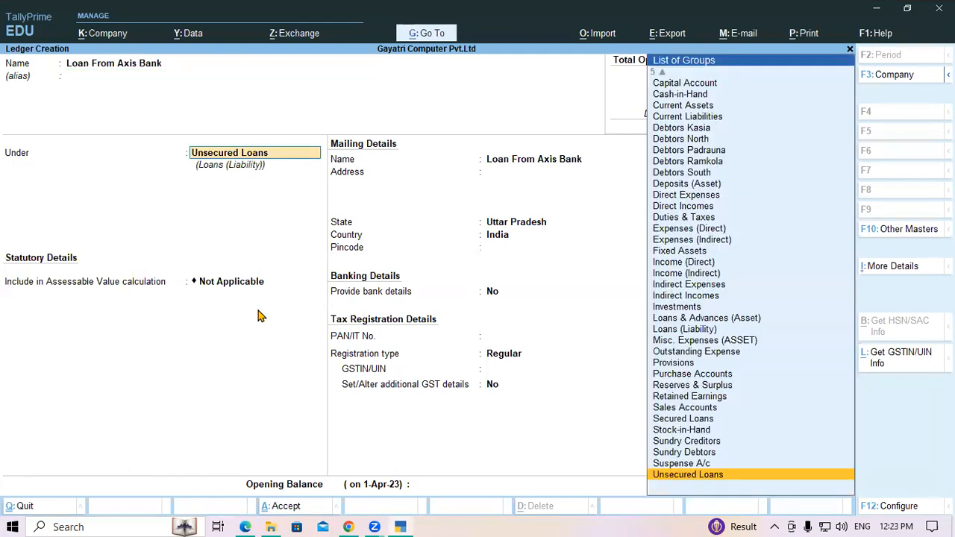
{"action": "type", "text": "Se"}
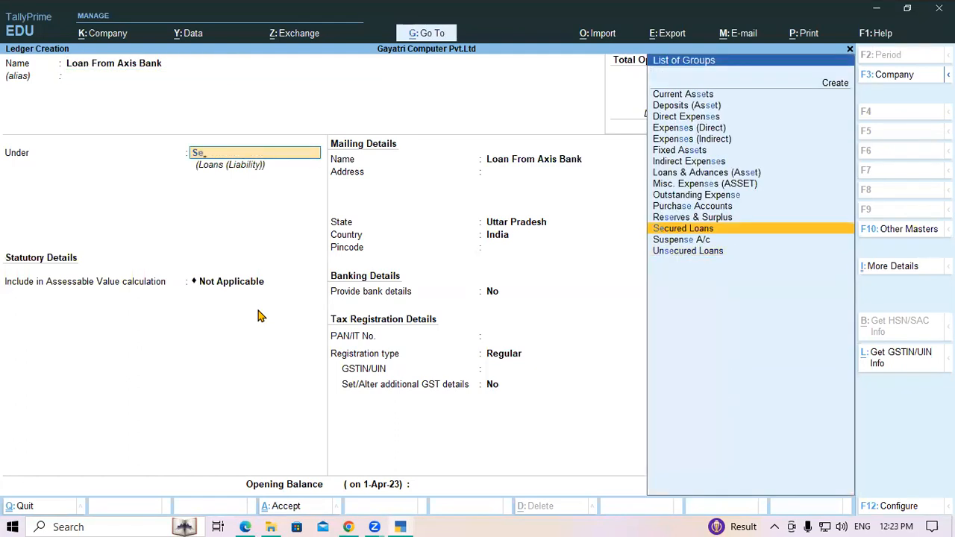
{"action": "key", "text": "Return"}
- Keep the other loan ledger details at their defaults, set the opening balance to 6,75,000 Cr and save the ledger
{"action": "key", "text": "Return"}
{"action": "key", "text": "Return"}
{"action": "key", "text": "Return"}
{"action": "key", "text": "Return"}
{"action": "key", "text": "Return"}
{"action": "key", "text": "Return"}
{"action": "key", "text": "Return"}
{"action": "key", "text": "Return"}
{"action": "key", "text": "Return"}
{"action": "key", "text": "Return"}
{"action": "key", "text": "Return"}
{"action": "key", "text": "Return"}
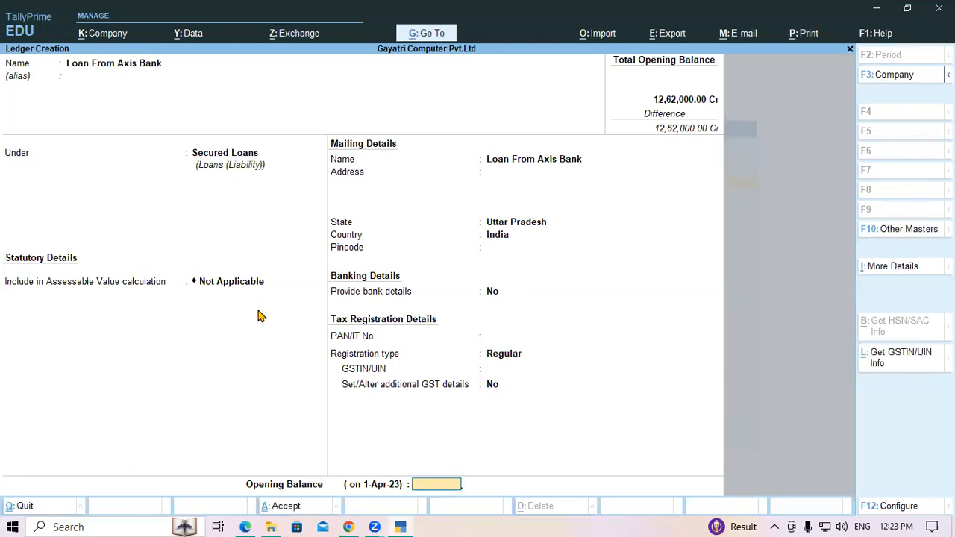
{"action": "key", "text": "alt+Tab"}
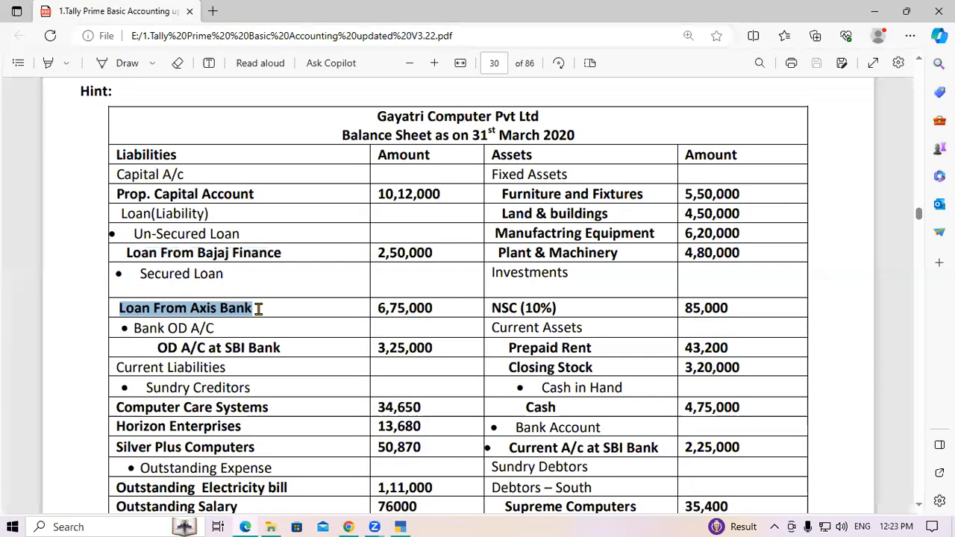
{"action": "key", "text": "alt+Tab"}
{"action": "type", "text": "675000"}
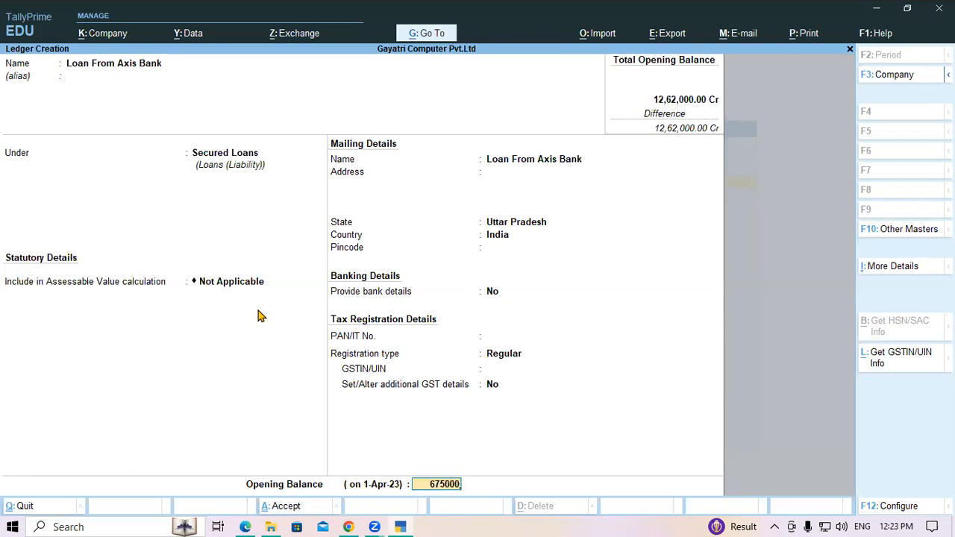
{"action": "key", "text": "Return"}
{"action": "key", "text": "Return"}
{"action": "key", "text": "Return"}
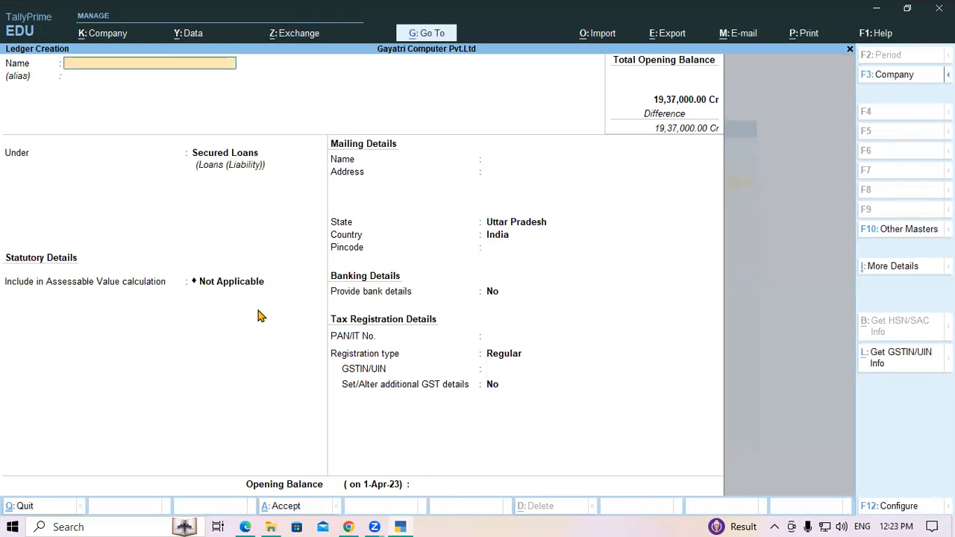
- Switch to the balance sheet PDF and copy the overdraft account's name, OD A/C at SBI Bank
{"action": "key", "text": "alt+Tab"}
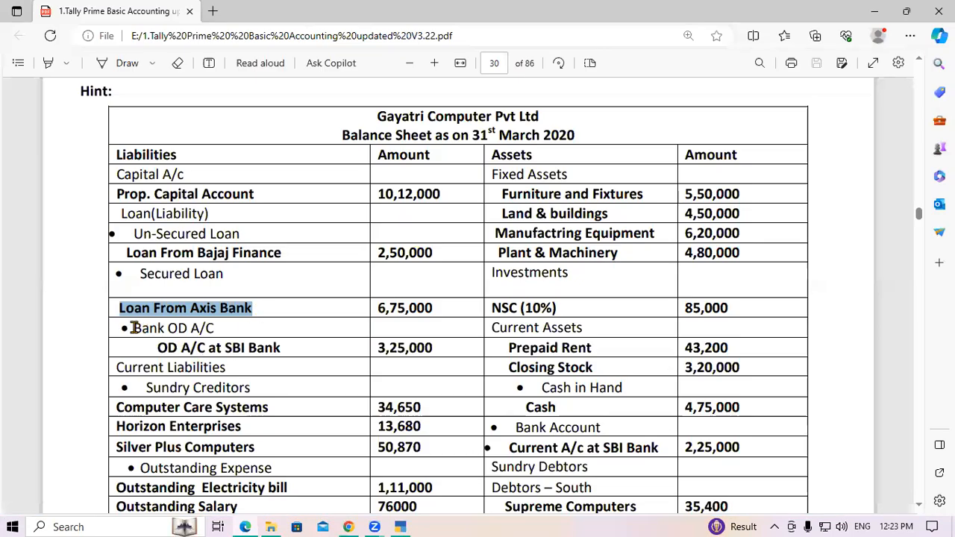
{"action": "left_click_drag", "start_coordinate": [133, 329], "coordinate": [224, 327]}
{"action": "left_click", "coordinate": [229, 329]}
{"action": "left_click_drag", "start_coordinate": [154, 349], "coordinate": [291, 348]}
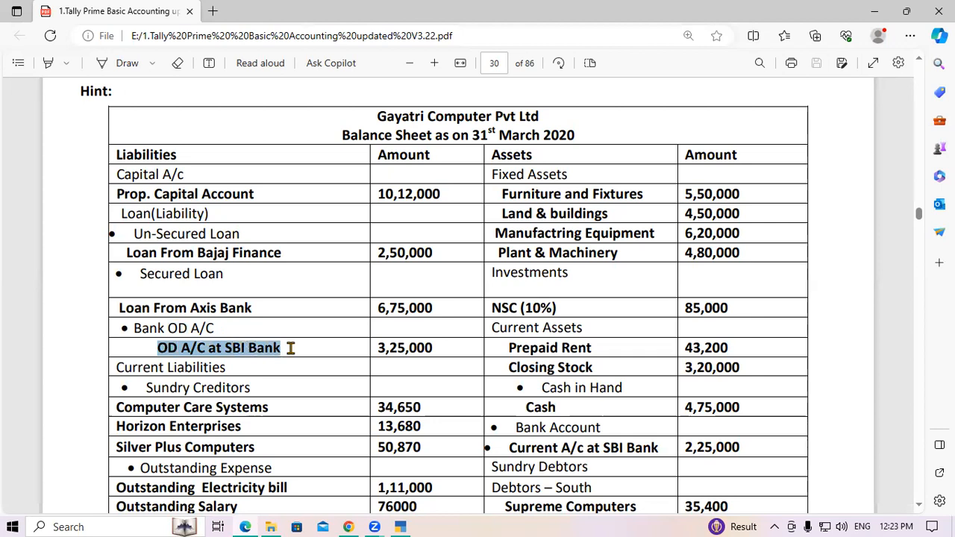
- Return to TallyPrime, name the new ledger OD A/C at SBI Bank and group it under Bank OD A/c
{"action": "key", "text": "alt+Tab"}
{"action": "key", "text": "ctrl+alt+v"}
{"action": "key", "text": "Return"}
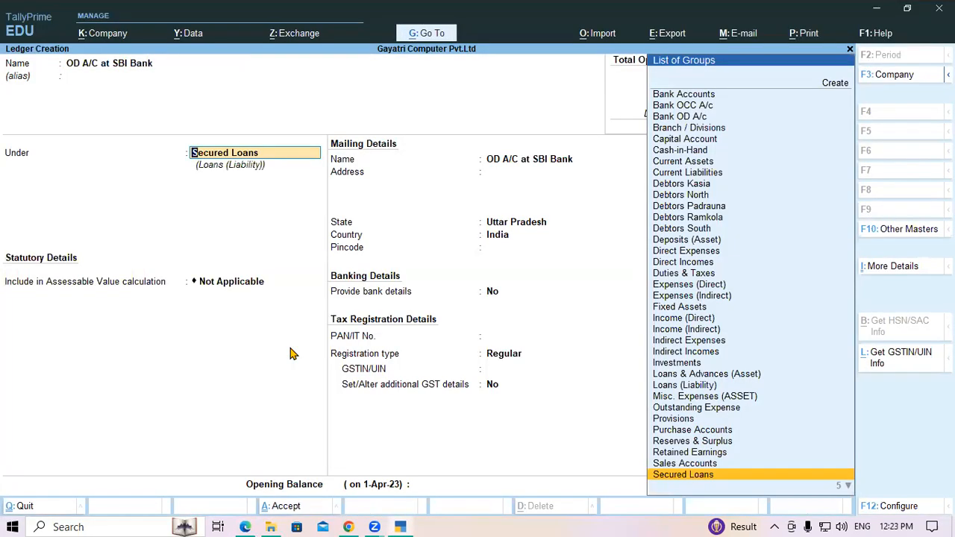
{"action": "type", "text": "Ban"}
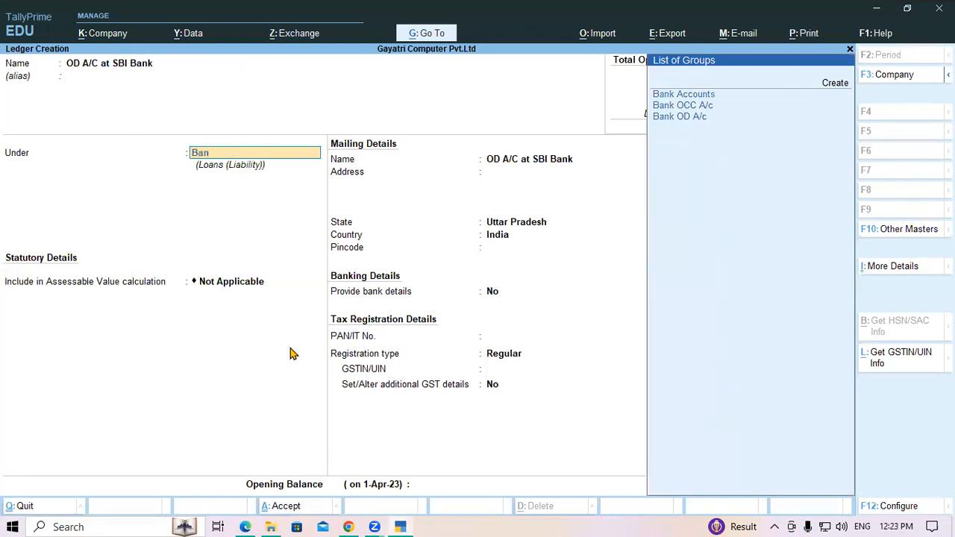
{"action": "key", "text": "Down"}
{"action": "key", "text": "Down"}
{"action": "key", "text": "Down"}
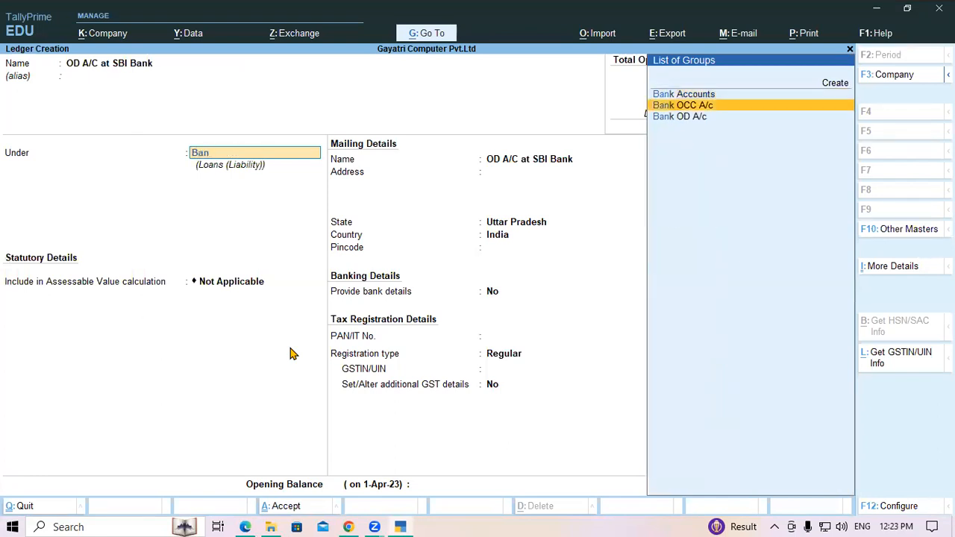
{"action": "key", "text": "Return"}
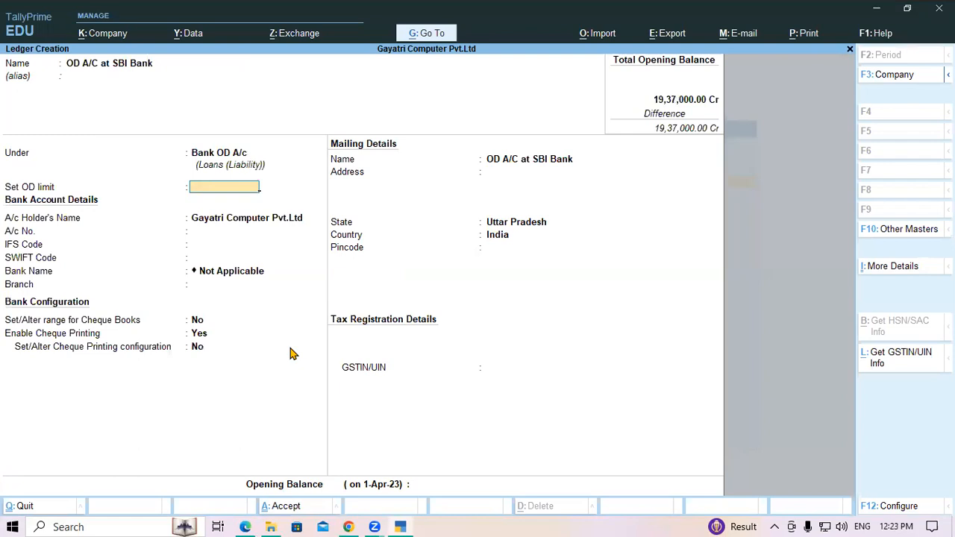
- Leave the OD limit, bank and mailing details at their defaults, set the opening balance to 3,25,000 Cr and save the ledger
{"action": "key", "text": "Return"}
{"action": "key", "text": "Return"}
{"action": "key", "text": "Return"}
{"action": "key", "text": "Return"}
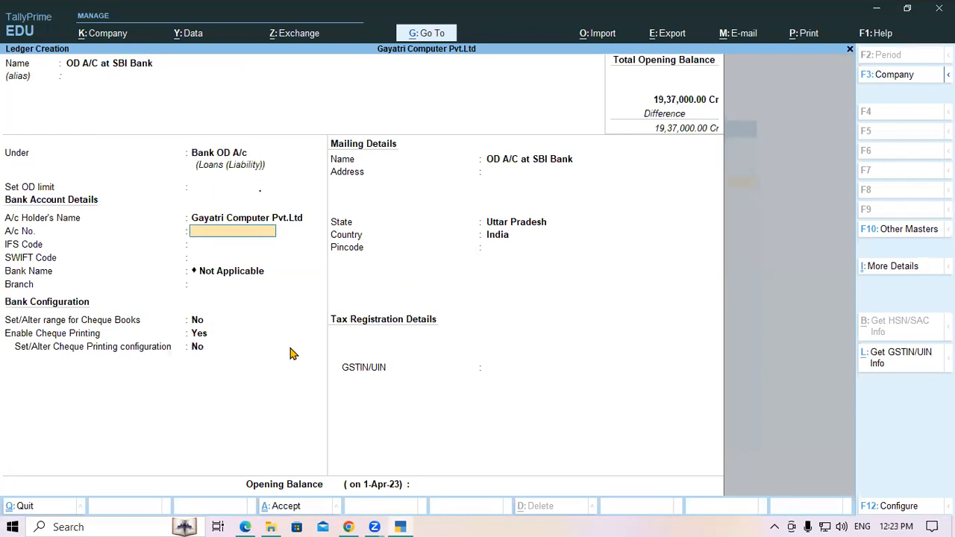
{"action": "key", "text": "Return"}
{"action": "key", "text": "Return"}
{"action": "key", "text": "Return"}
{"action": "key", "text": "Return"}
{"action": "key", "text": "Return"}
{"action": "key", "text": "Return"}
{"action": "key", "text": "Return"}
{"action": "key", "text": "Return"}
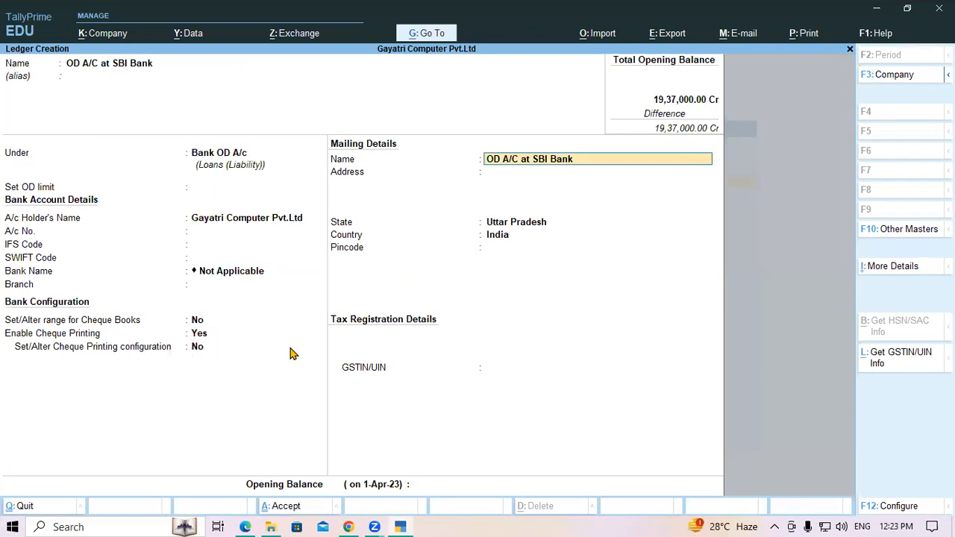
{"action": "key", "text": "Return"}
{"action": "key", "text": "Return"}
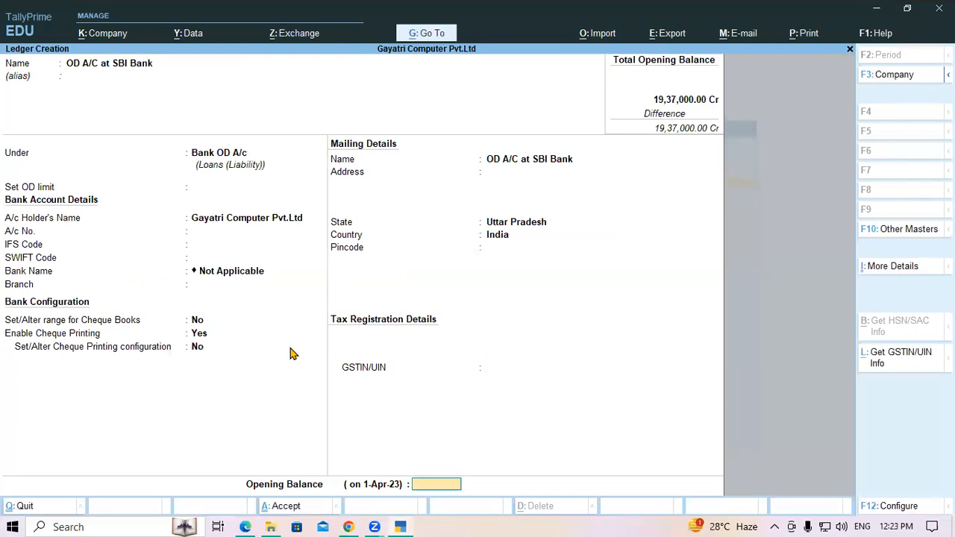
{"action": "key", "text": "alt+Tab"}
{"action": "key", "text": "alt+Tab"}
{"action": "type", "text": "3,25,000"}
{"action": "key", "text": "Return"}
{"action": "key", "text": "Return"}
{"action": "key", "text": "Return"}
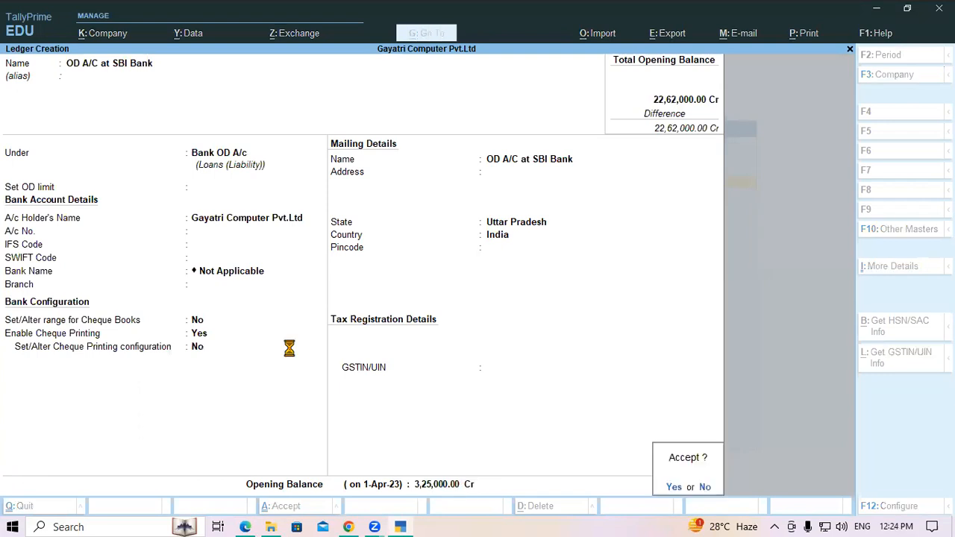
- Switch to the balance sheet PDF and copy the first sundry creditor's name, Computer Care Systems
{"action": "key", "text": "alt+Tab"}
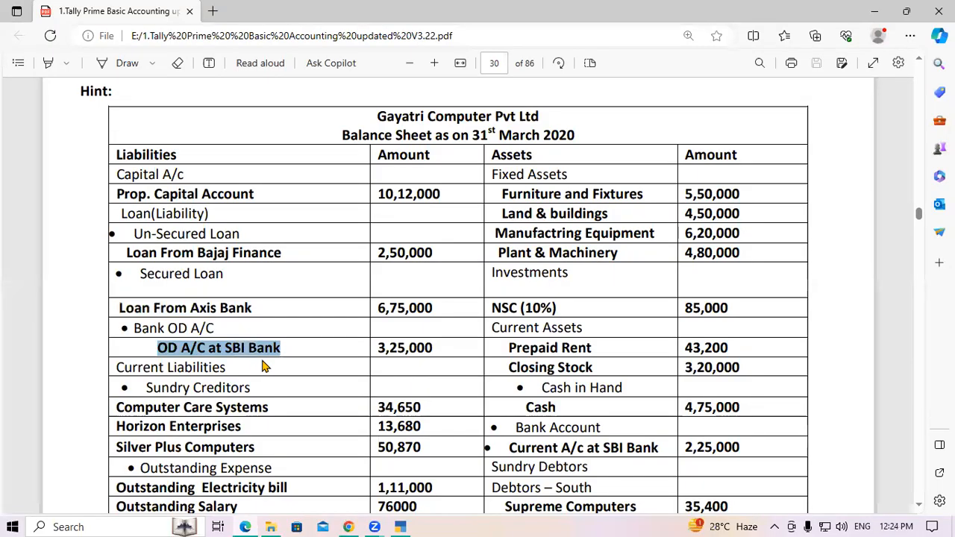
{"action": "scroll", "coordinate": [264, 365], "scroll_direction": "down", "scroll_amount": 2}
{"action": "left_click_drag", "start_coordinate": [117, 298], "coordinate": [224, 303]}
{"action": "left_click", "coordinate": [192, 323]}
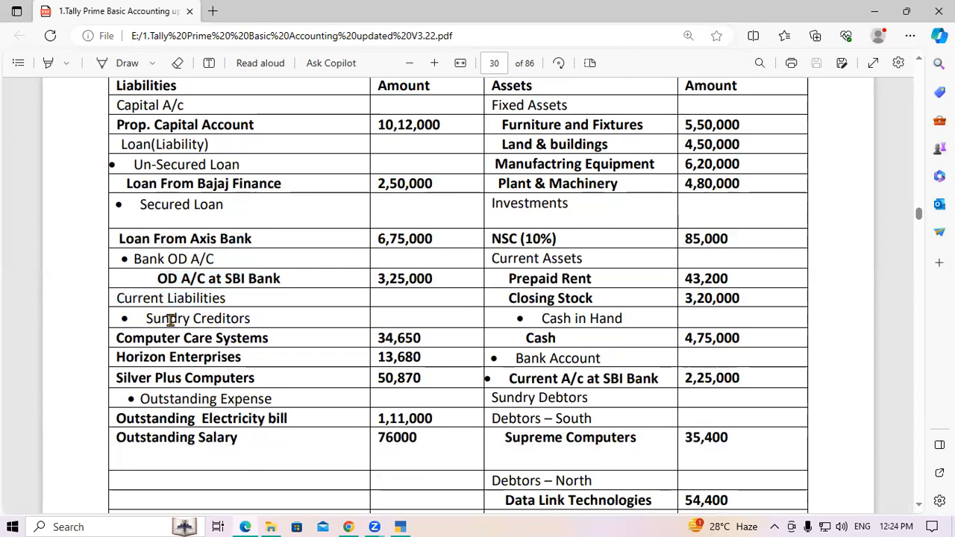
{"action": "left_click_drag", "start_coordinate": [146, 319], "coordinate": [256, 319]}
{"action": "left_click", "coordinate": [256, 319]}
{"action": "left_click_drag", "start_coordinate": [116, 338], "coordinate": [276, 337]}
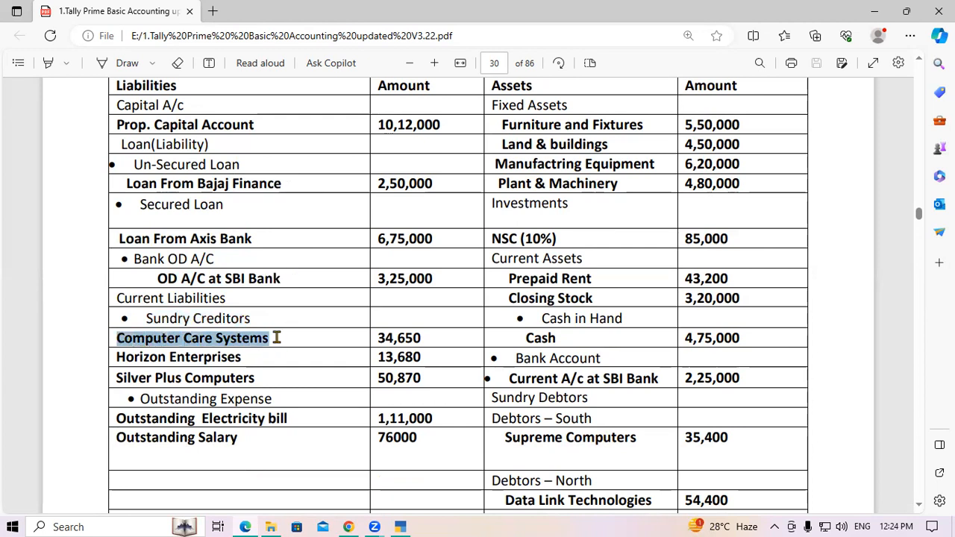
{"action": "key", "text": "ctrl+c"}
- Return to TallyPrime, name the new ledger Computer Care Systems and group it under Sundry Creditors
{"action": "key", "text": "alt+Tab"}
{"action": "key", "text": "ctrl+v"}
{"action": "key", "text": "Return"}
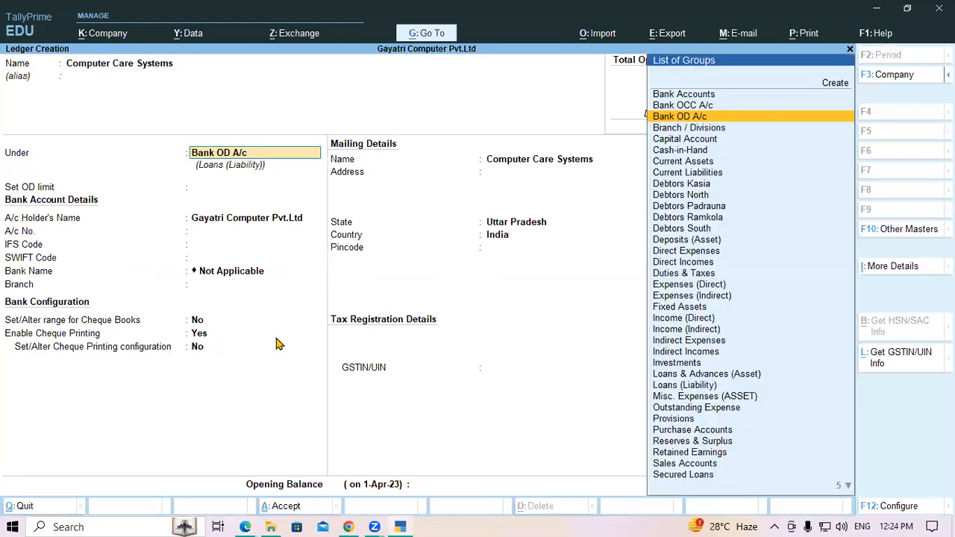
{"action": "type", "text": "Sun"}
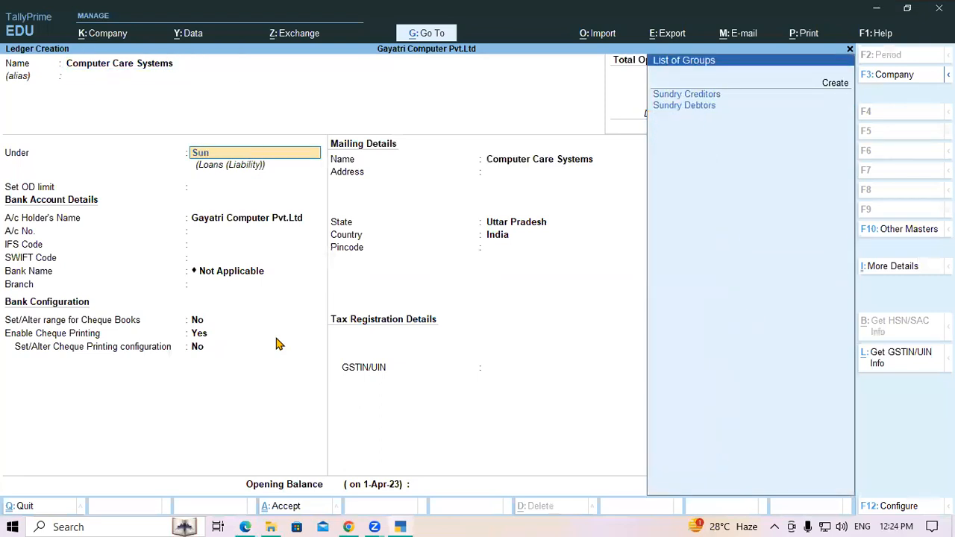
{"action": "key", "text": "Return"}
- Keep the creditor's other details at their defaults, set the opening balance to 34,650 Cr entirely on account and save the ledger
{"action": "key", "text": "Return"}
{"action": "key", "text": "Return"}
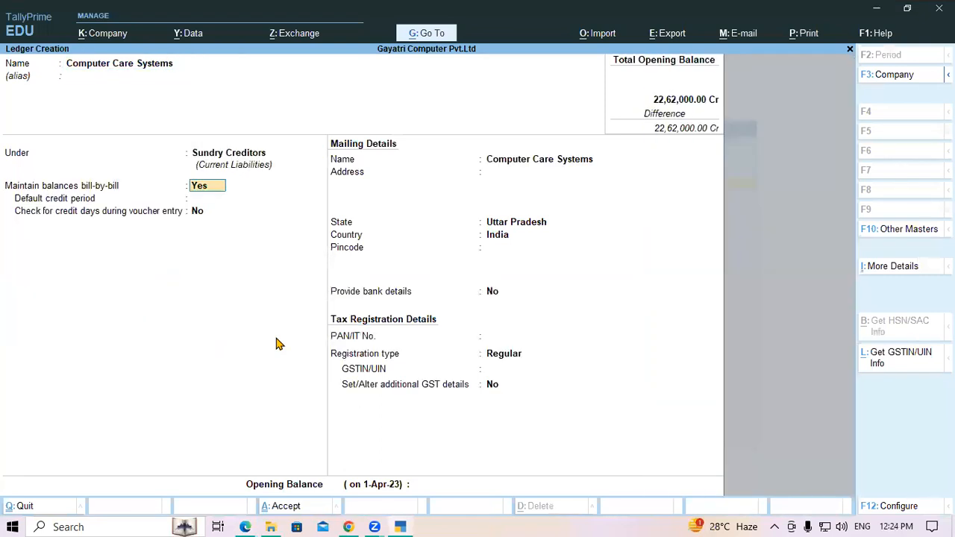
{"action": "key", "text": "Return"}
{"action": "key", "text": "Return"}
{"action": "key", "text": "Return"}
{"action": "key", "text": "Return"}
{"action": "key", "text": "Return"}
{"action": "key", "text": "Return"}
{"action": "key", "text": "Return"}
{"action": "key", "text": "Return"}
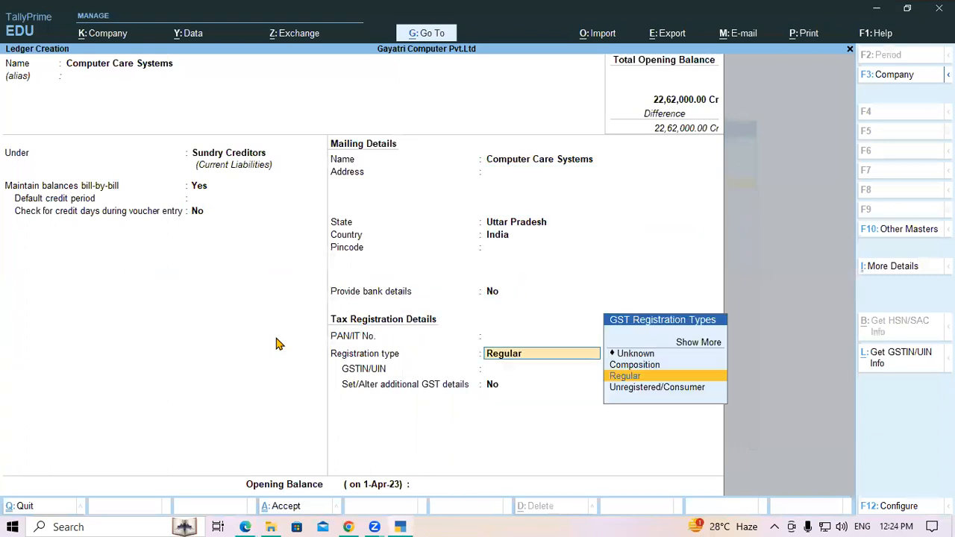
{"action": "key", "text": "Return"}
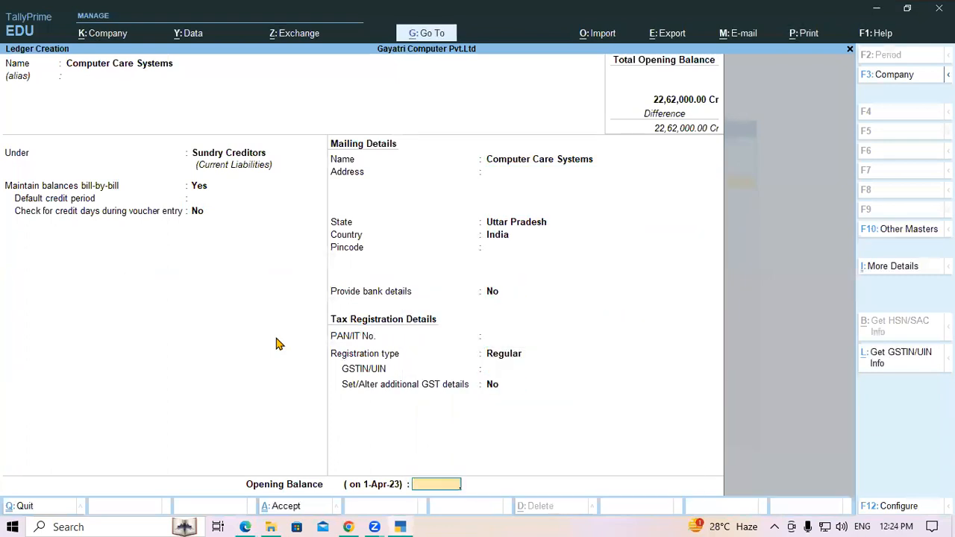
{"action": "key", "text": "alt+Tab"}
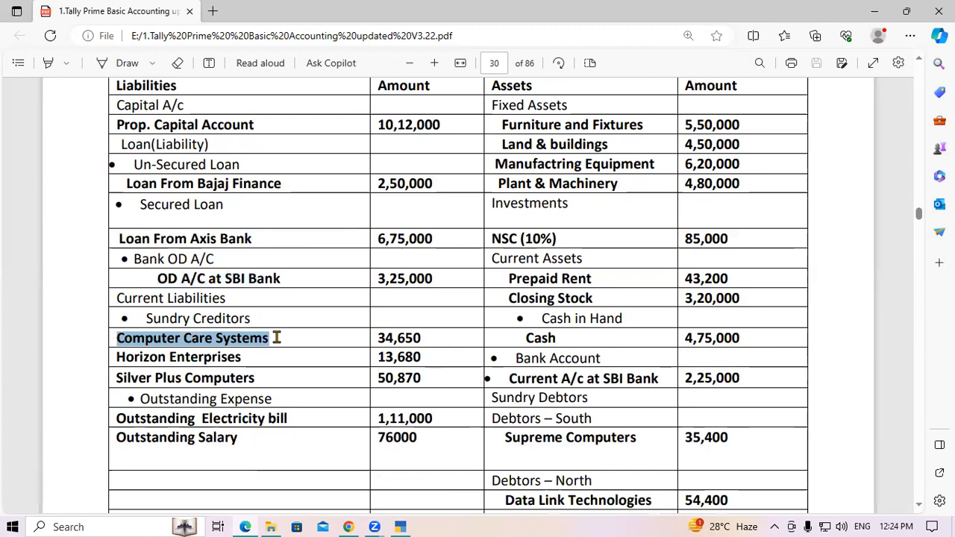
{"action": "key", "text": "alt+Tab"}
{"action": "type", "text": "34,"}
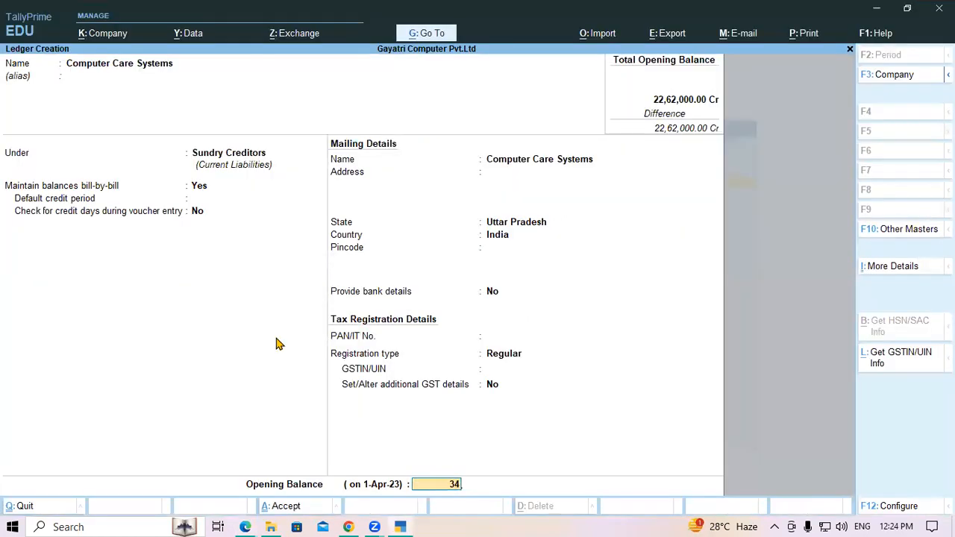
{"action": "type", "text": "650"}
{"action": "key", "text": "Return"}
{"action": "key", "text": "Return"}
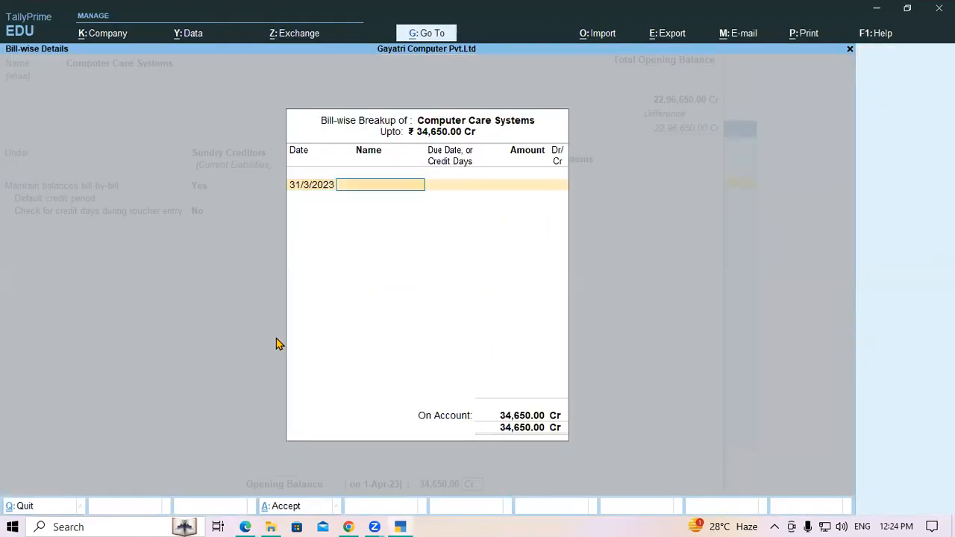
{"action": "key", "text": "Return"}
{"action": "key", "text": "Return"}
- Switch to the balance sheet PDF and copy the second sundry creditor's name, Horizon Enterprises
{"action": "key", "text": "alt+Tab"}
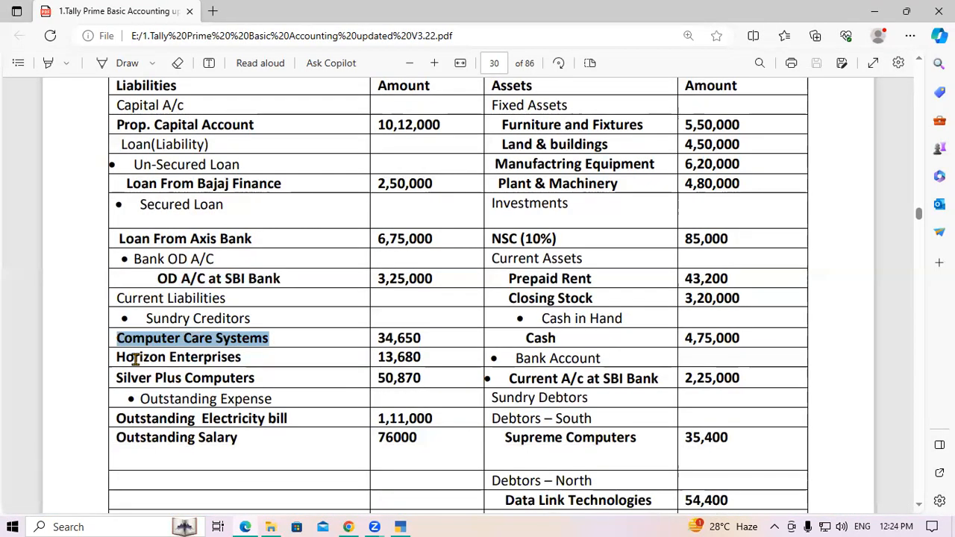
{"action": "left_click_drag", "start_coordinate": [117, 357], "coordinate": [249, 356]}
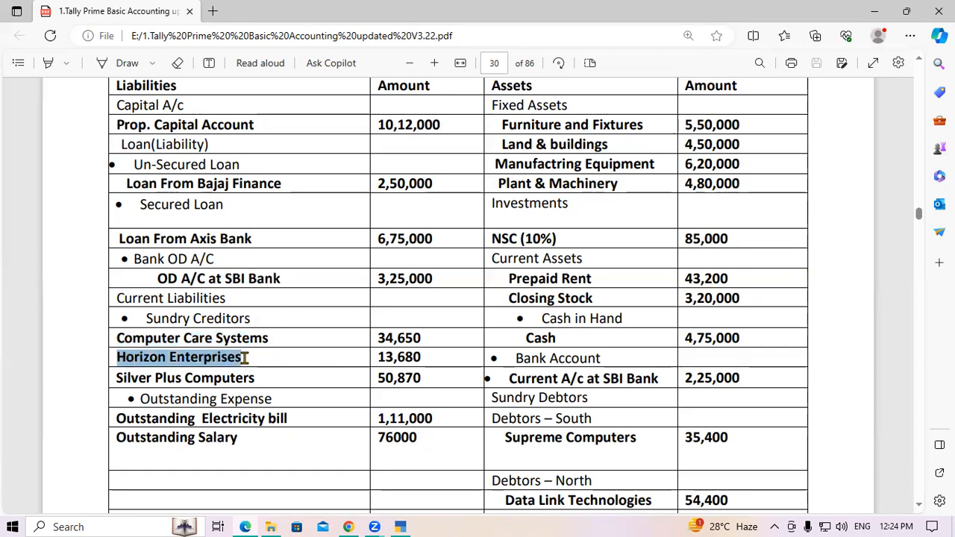
{"action": "key", "text": "ctrl+c"}
- Return to TallyPrime, name the new ledger Horizon Enterprises and keep it grouped under Sundry Creditors
{"action": "key", "text": "alt+Tab"}
{"action": "key", "text": "ctrl+alt+v"}
{"action": "key", "text": "Return"}
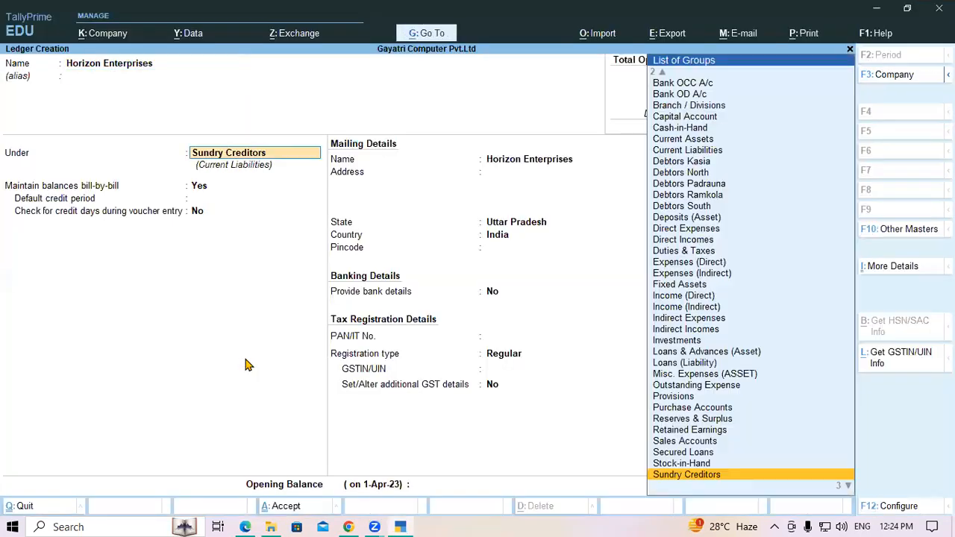
{"action": "key", "text": "Return"}
- Keep Horizon Enterprises under Sundry Creditors with its bill-by-bill, mailing, banking and tax details at their defaults
{"action": "key", "text": "Return"}
{"action": "key", "text": "Return"}
{"action": "key", "text": "Return"}
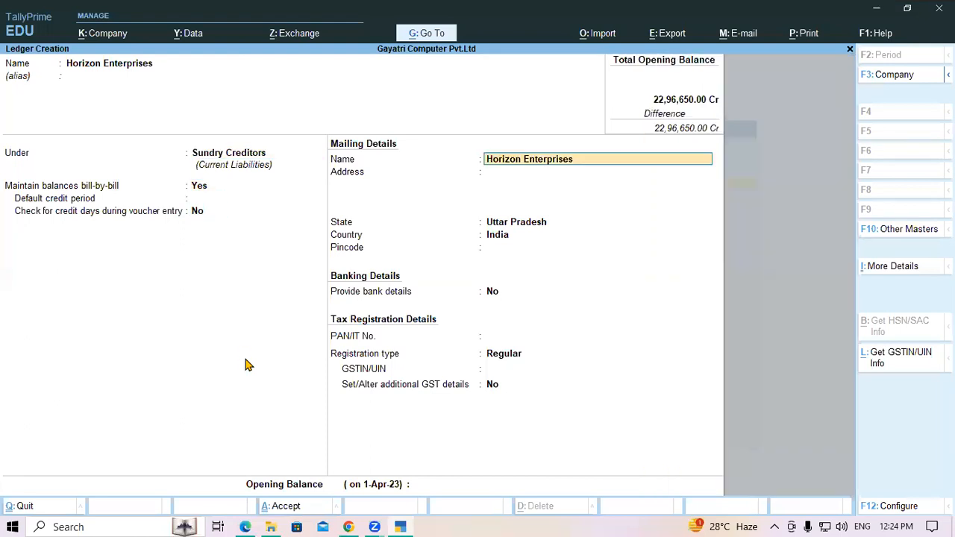
{"action": "key", "text": "Return"}
{"action": "key", "text": "Return"}
{"action": "key", "text": "Return"}
{"action": "key", "text": "Return"}
{"action": "key", "text": "Return"}
{"action": "key", "text": "Return"}
{"action": "key", "text": "Return"}
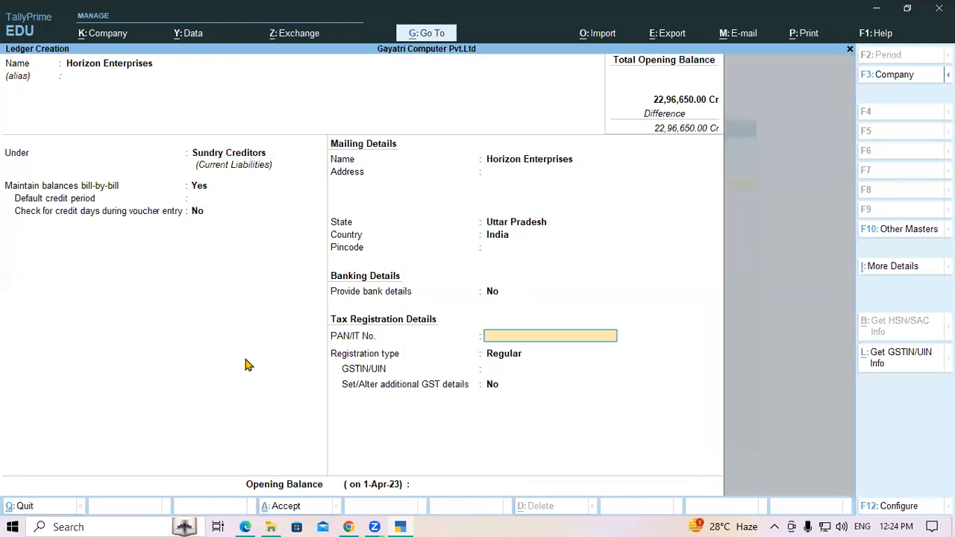
{"action": "key", "text": "Return"}
{"action": "key", "text": "Return"}
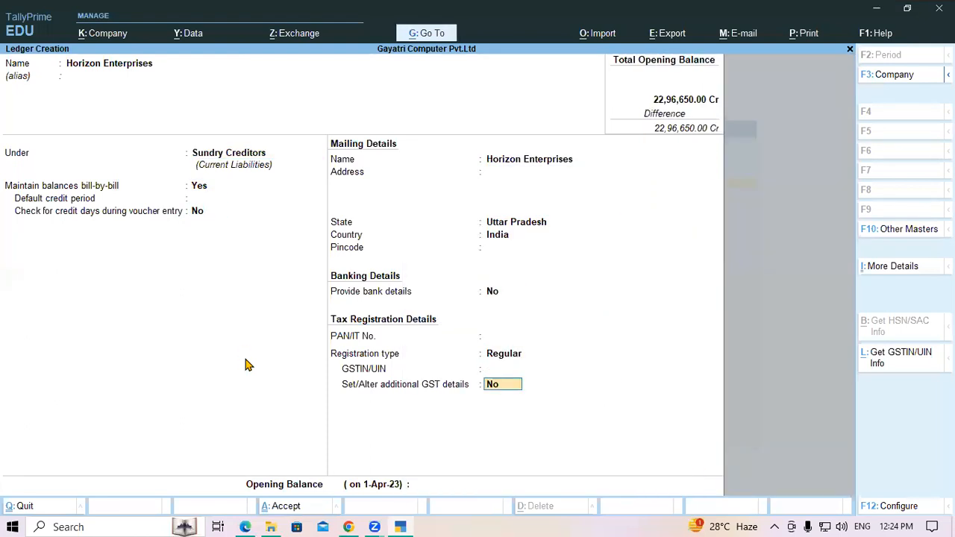
- Set the Horizon Enterprises opening balance to 15,480 Cr entirely on account and save the ledger
{"action": "key", "text": "Return"}
{"action": "type", "text": "15480"}
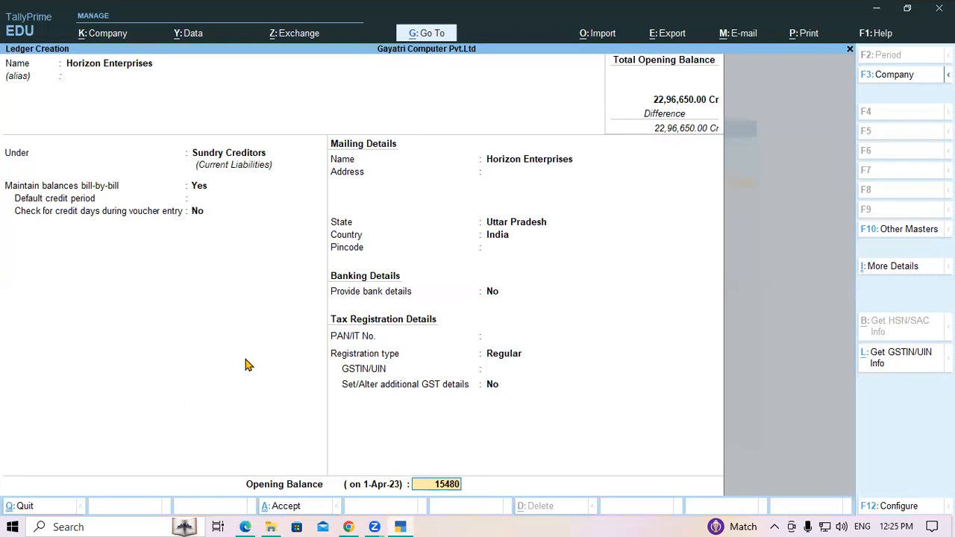
{"action": "key", "text": "Return"}
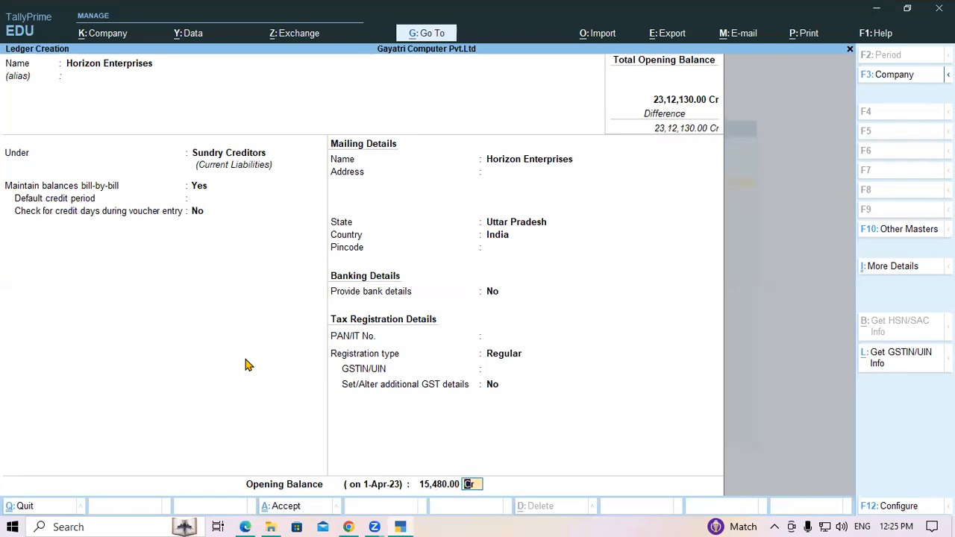
{"action": "key", "text": "Return"}
{"action": "key", "text": "Return"}
{"action": "key", "text": "Return"}
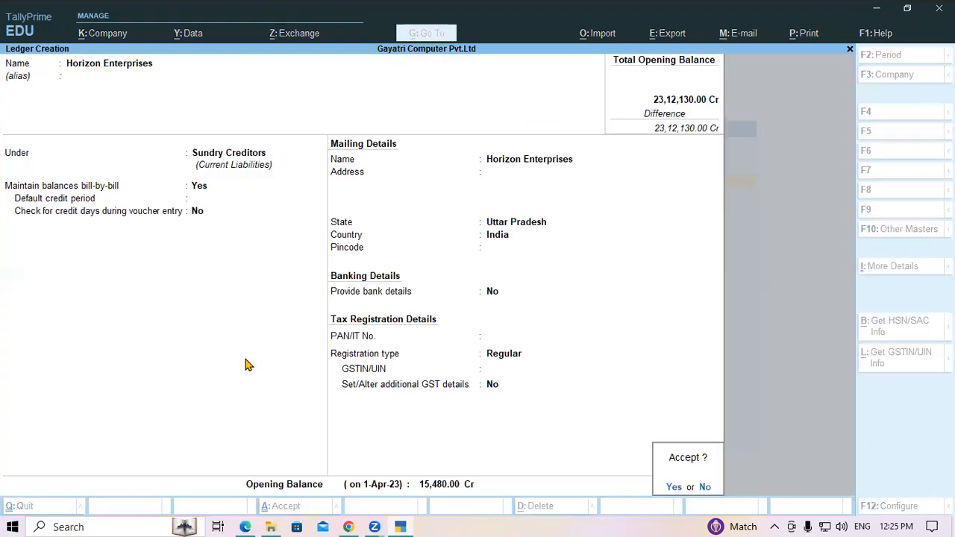
{"action": "key", "text": "y"}
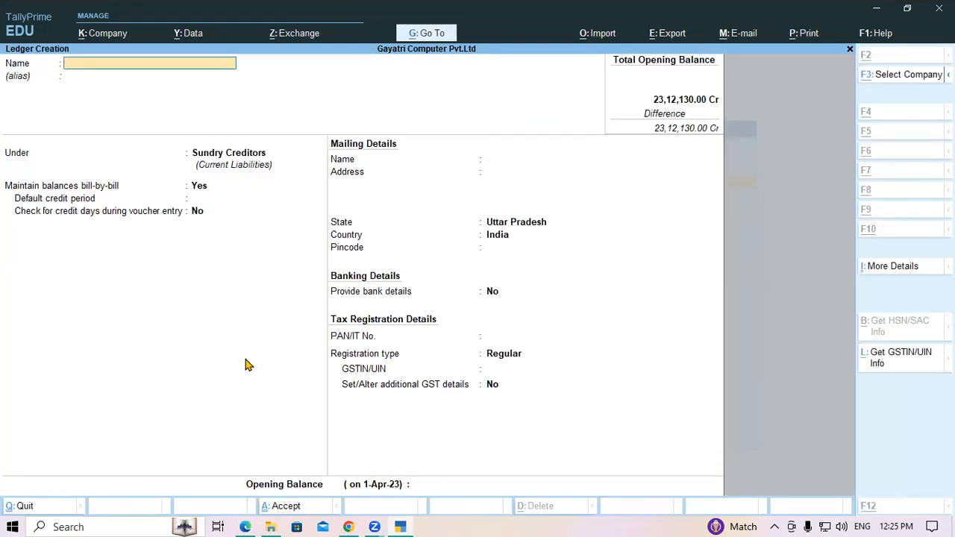
- Switch to the balance sheet PDF and copy the third sundry creditor's name, Silver Plus Computers
{"action": "key", "text": "alt+Tab"}
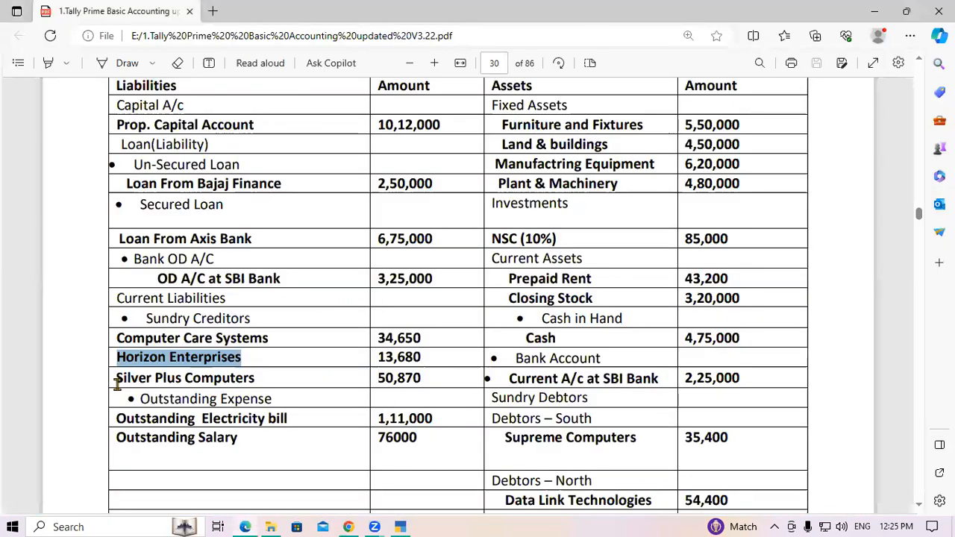
{"action": "left_click_drag", "start_coordinate": [118, 377], "coordinate": [255, 381]}
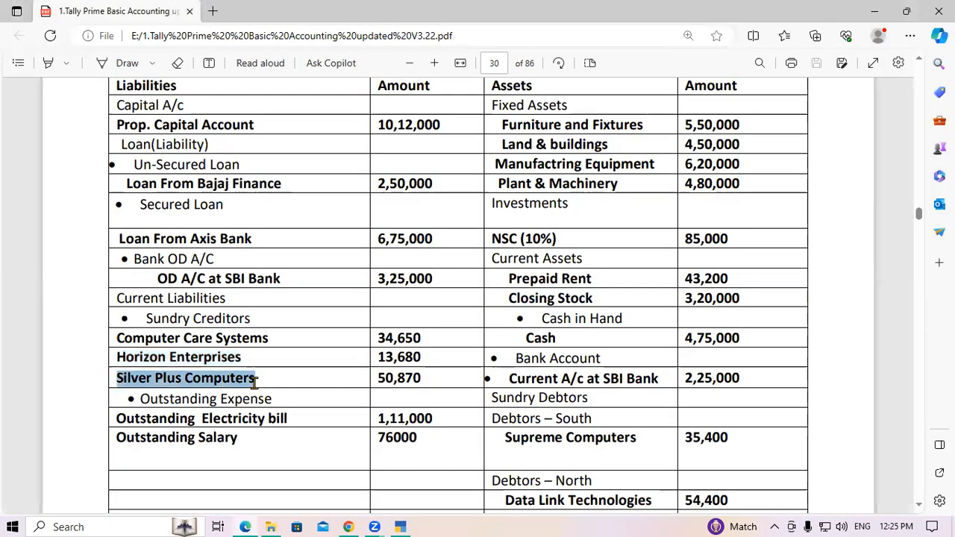
{"action": "key", "text": "ctrl+c"}
- Return to TallyPrime, name the new ledger Silver Plus Computers and keep it under Sundry Creditors with default details
{"action": "key", "text": "alt+Tab"}
{"action": "key", "text": "ctrl+alt+v"}
{"action": "key", "text": "Return"}
{"action": "key", "text": "Return"}
{"action": "key", "text": "Return"}
{"action": "key", "text": "Return"}
{"action": "key", "text": "Return"}
{"action": "key", "text": "Return"}
{"action": "key", "text": "Return"}
{"action": "key", "text": "Return"}
{"action": "key", "text": "Return"}
{"action": "key", "text": "Return"}
{"action": "key", "text": "Return"}
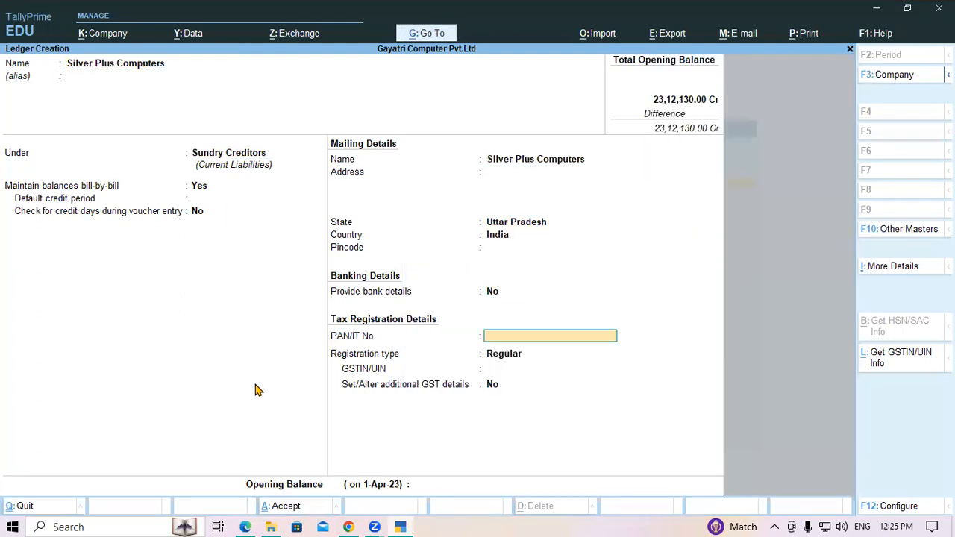
{"action": "key", "text": "Return"}
{"action": "key", "text": "Return"}
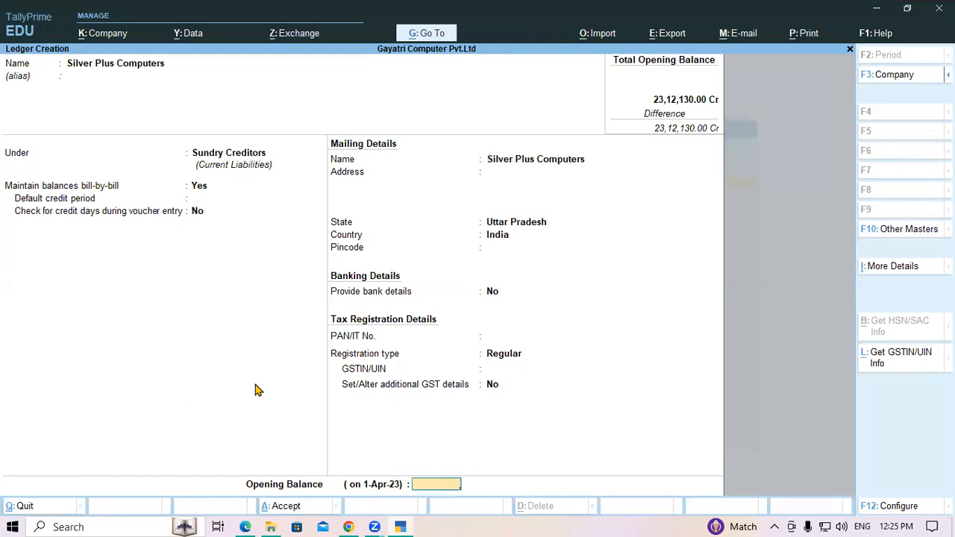
- Check the creditor's amount in the PDF, set the opening balance to 50,870 Cr entirely on account and save the ledger
{"action": "key", "text": "alt+Tab"}
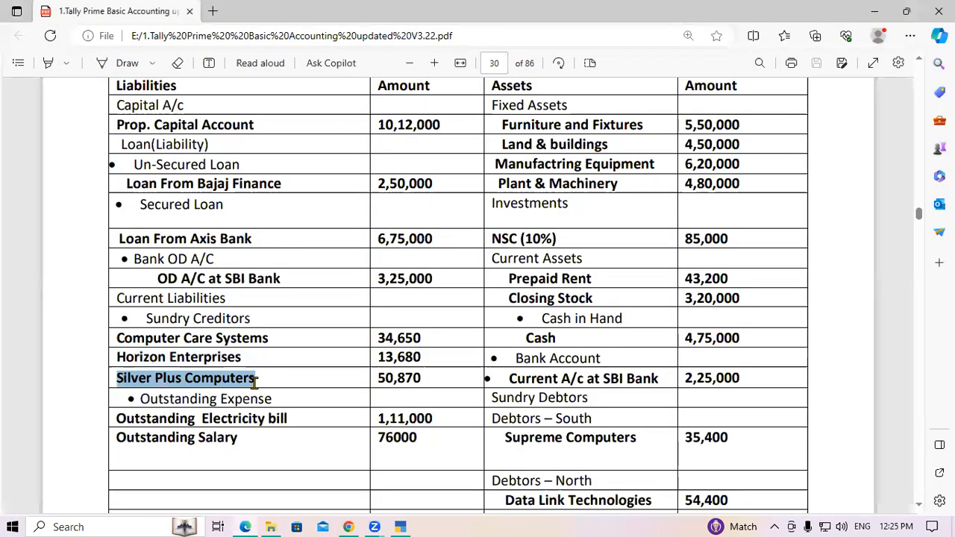
{"action": "key", "text": "alt+Tab"}
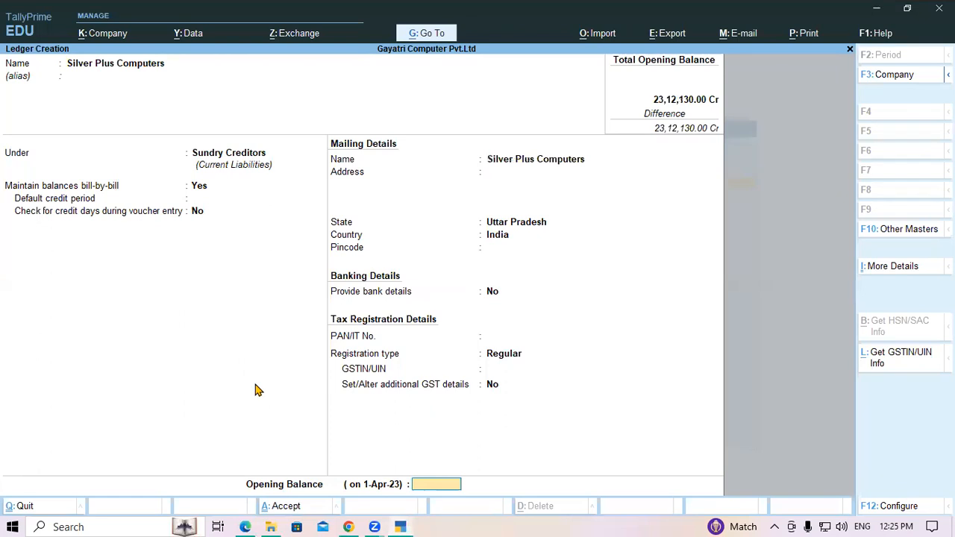
{"action": "type", "text": "50870"}
{"action": "key", "text": "Return"}
{"action": "key", "text": "Return"}
{"action": "key", "text": "Return"}
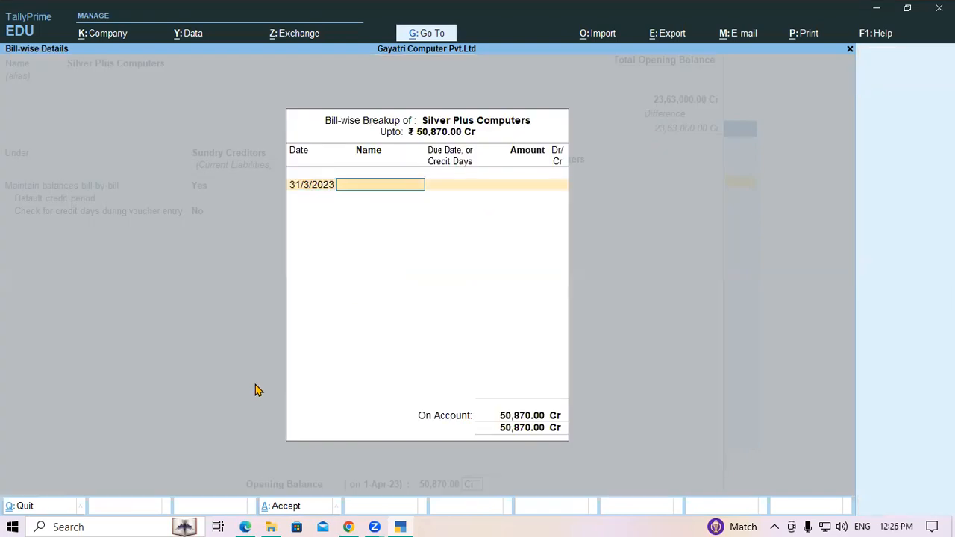
{"action": "key", "text": "Return"}
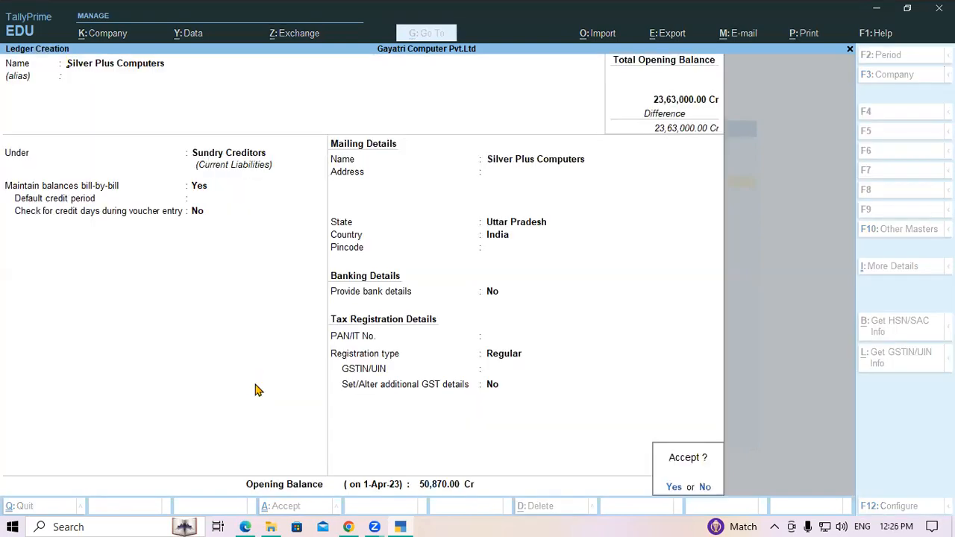
{"action": "key", "text": "Return"}
- Switch to the balance sheet PDF and copy the Outstanding Electricity bill name listed under Outstanding Expense
{"action": "key", "text": "alt+Tab"}
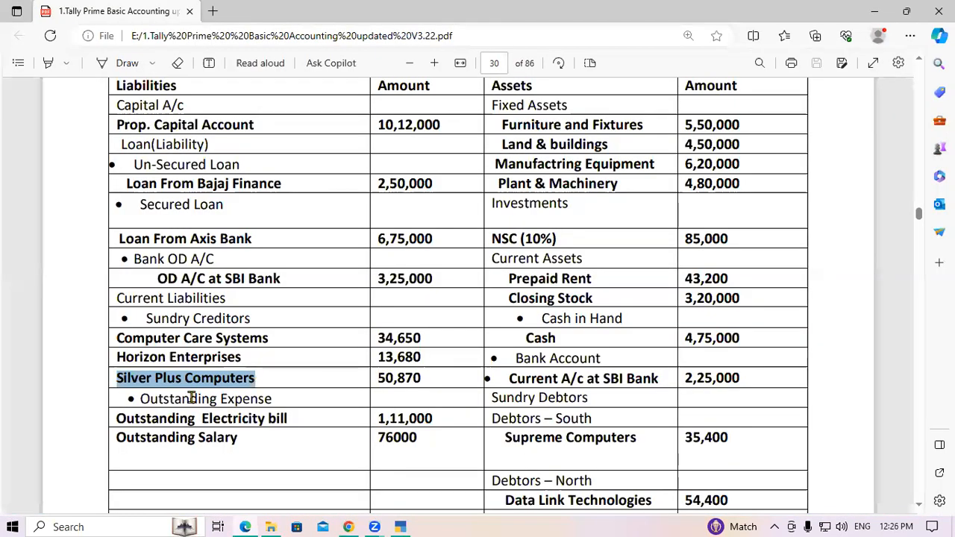
{"action": "left_click_drag", "start_coordinate": [141, 398], "coordinate": [277, 403]}
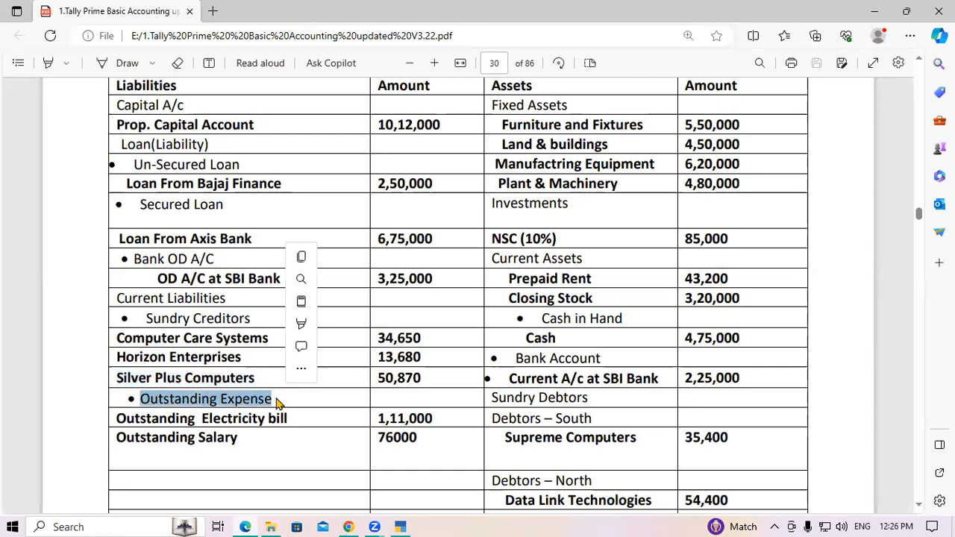
{"action": "left_click", "coordinate": [274, 401]}
{"action": "left_click_drag", "start_coordinate": [120, 418], "coordinate": [293, 424]}
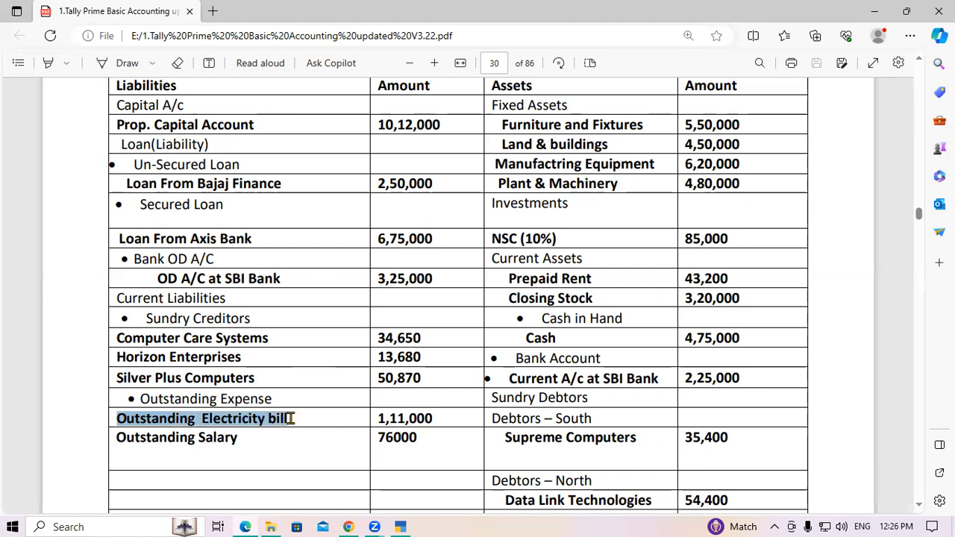
- Return to TallyPrime, name the new ledger Outstanding Electricity bill and group it under Outstanding Expense with default details
{"action": "key", "text": "alt+Tab"}
{"action": "key", "text": "ctrl+alt+v"}
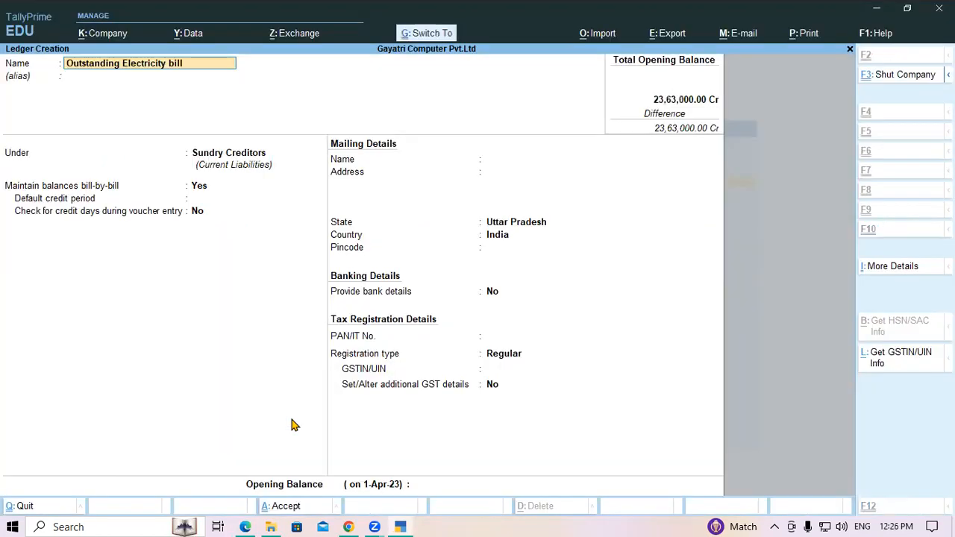
{"action": "key", "text": "Return"}
{"action": "key", "text": "Return"}
{"action": "type", "text": "Outstanding Electricity bill"}
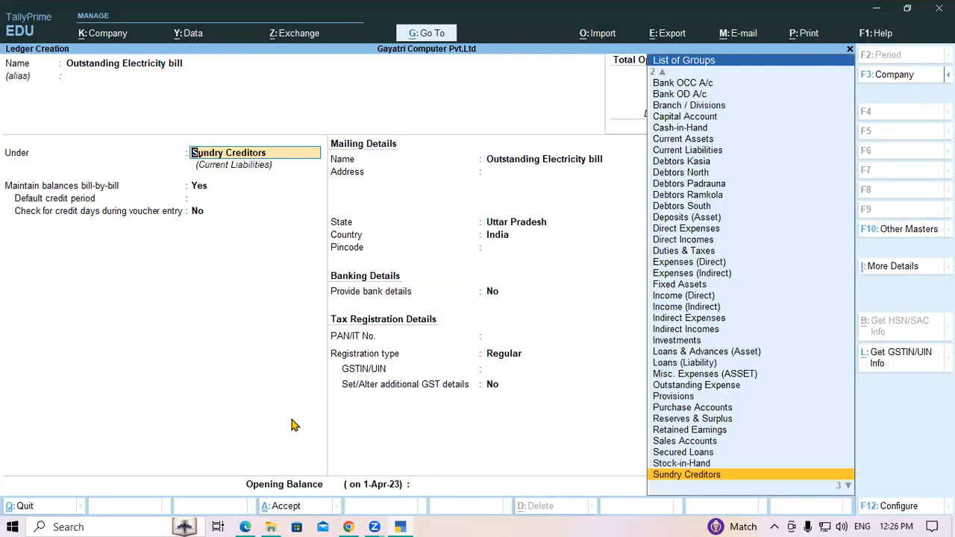
{"action": "key", "text": "Return"}
{"action": "key", "text": "Return"}
{"action": "key", "text": "Return"}
{"action": "key", "text": "Return"}
{"action": "key", "text": "Return"}
{"action": "key", "text": "Return"}
{"action": "key", "text": "Return"}
{"action": "key", "text": "Return"}
{"action": "key", "text": "Return"}
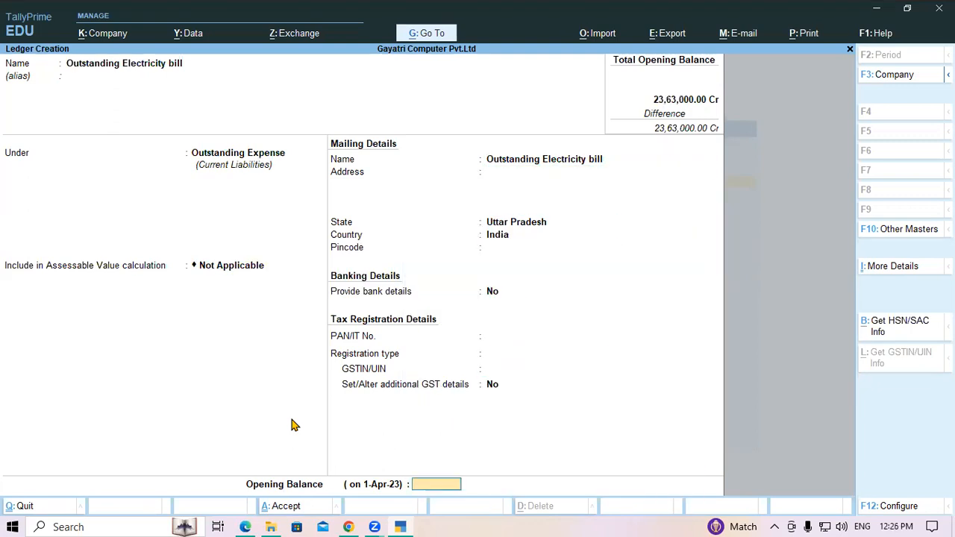
- Set the Outstanding Electricity bill opening balance to 1,11,000 Cr and save the ledger
{"action": "key", "text": "Return"}
{"action": "key", "text": "Escape"}
{"action": "type", "text": "1000"}
{"action": "key", "text": "Return"}
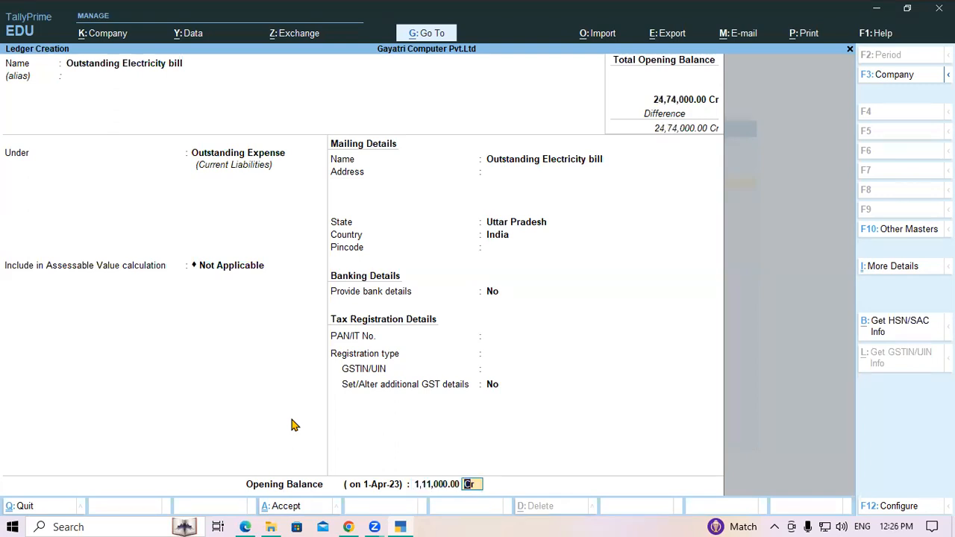
{"action": "key", "text": "Return"}
{"action": "key", "text": "Return"}
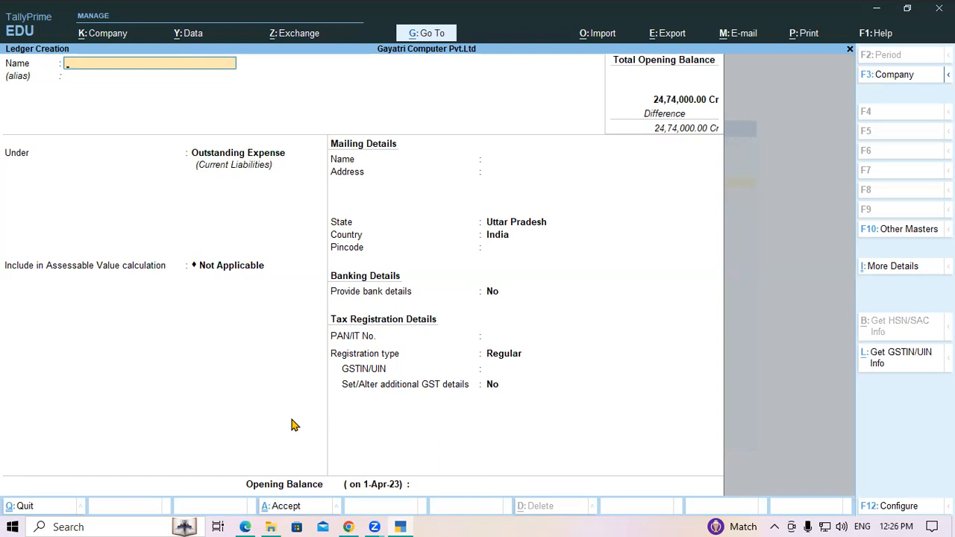
- Switch to the balance sheet PDF and copy the Outstanding Salary name
{"action": "key", "text": "alt+Tab"}
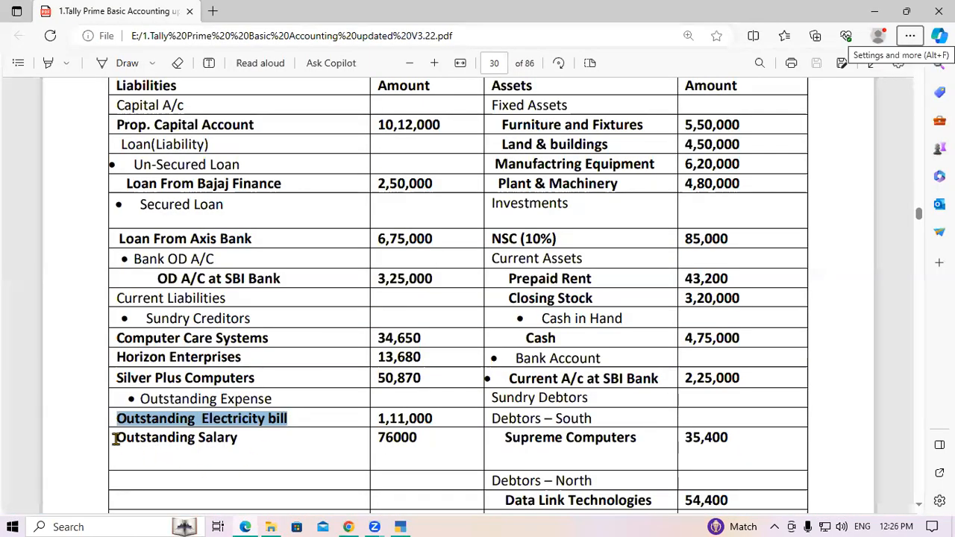
{"action": "left_click_drag", "start_coordinate": [116, 439], "coordinate": [249, 440]}
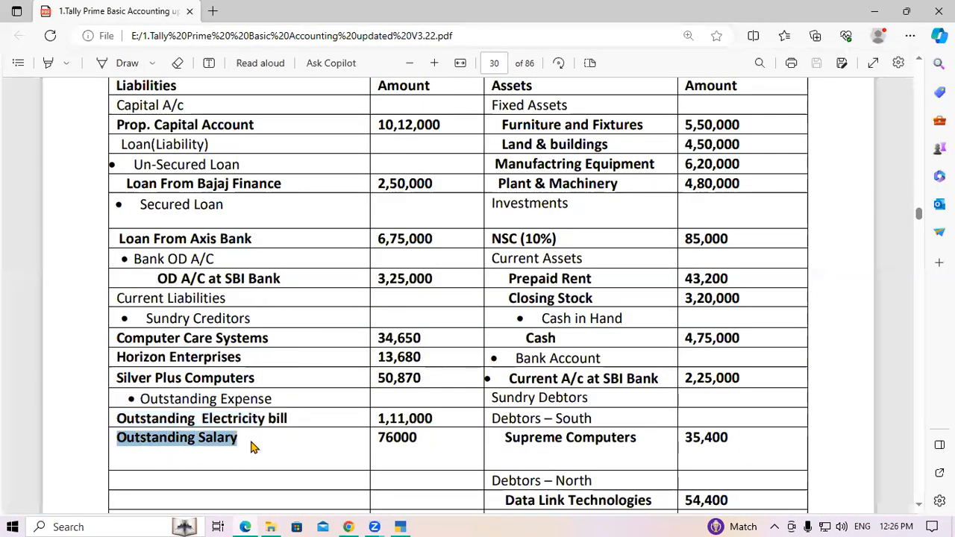
{"action": "key", "text": "ctrl+c"}
- Return to TallyPrime, name the new ledger Outstanding Salary and keep it under Outstanding Expense with default details
{"action": "key", "text": "alt+Tab"}
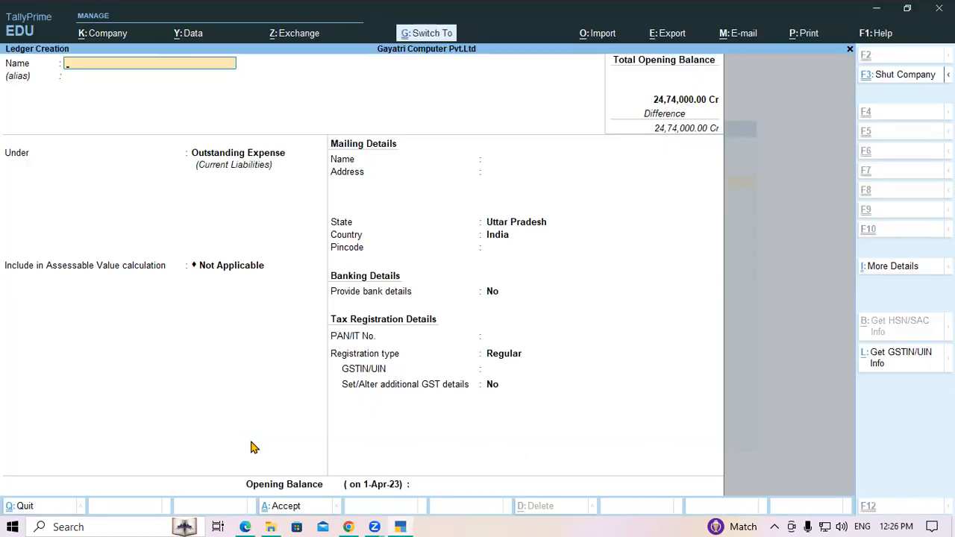
{"action": "key", "text": "ctrl+alt+v"}
{"action": "key", "text": "Return"}
{"action": "key", "text": "Return"}
{"action": "key", "text": "Return"}
{"action": "key", "text": "Return"}
{"action": "key", "text": "Return"}
{"action": "key", "text": "Return"}
{"action": "key", "text": "Return"}
{"action": "key", "text": "Return"}
{"action": "key", "text": "Return"}
{"action": "key", "text": "Return"}
{"action": "key", "text": "Return"}
{"action": "key", "text": "Return"}
- Set the Outstanding Salary opening balance to 76,000 Cr and save the ledger
{"action": "type", "text": "76"}
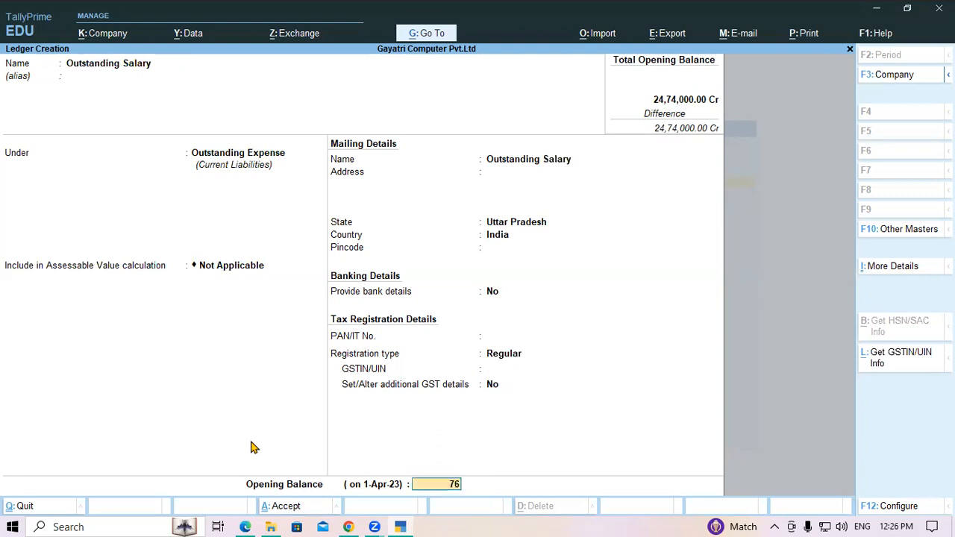
{"action": "type", "text": ",0000"}
{"action": "key", "text": "Return"}
{"action": "key", "text": "Return"}
{"action": "key", "text": "Return"}
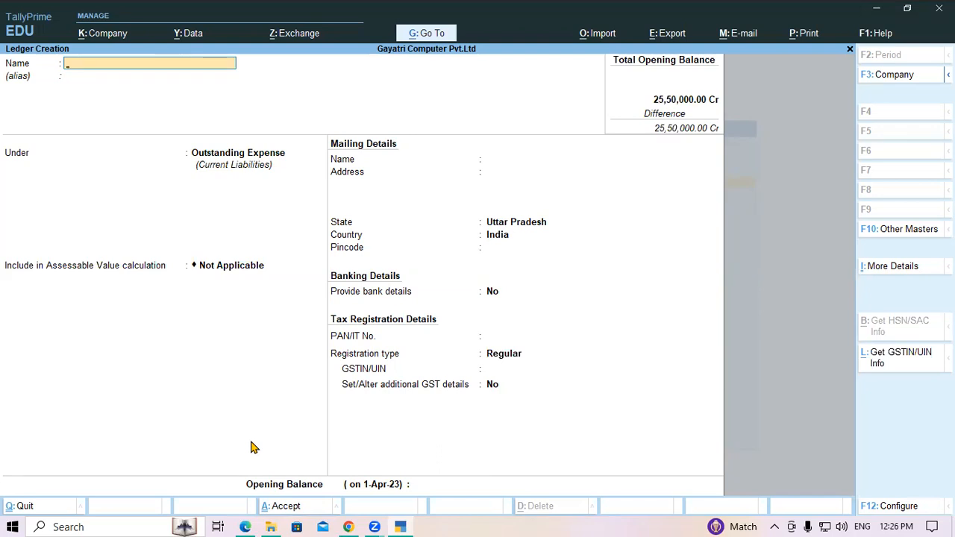
- Switch to the balance sheet PDF and examine the Profit & Loss A/C entry and the notes below the table
{"action": "key", "text": "alt+Tab"}
{"action": "scroll", "coordinate": [250, 436], "scroll_direction": "down", "scroll_amount": 4}
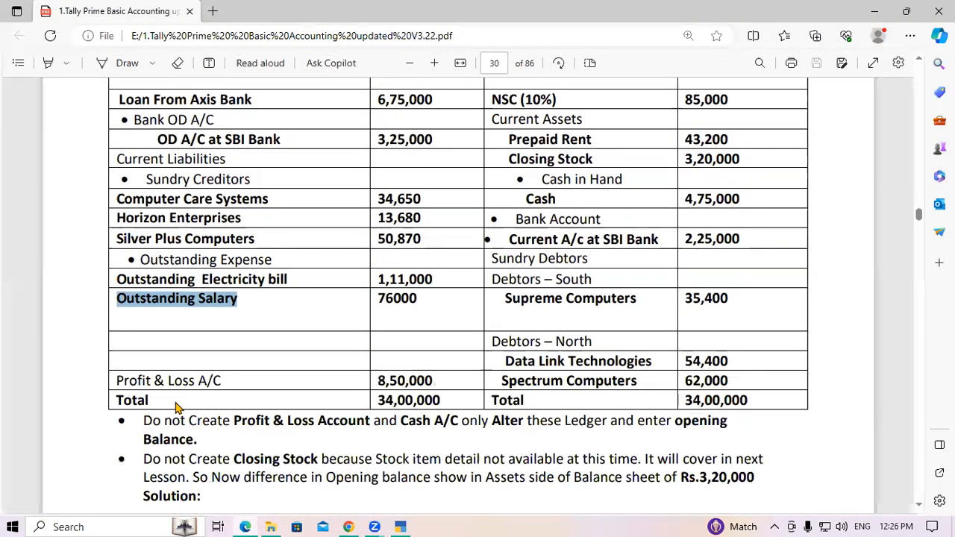
{"action": "left_click_drag", "start_coordinate": [116, 381], "coordinate": [223, 382]}
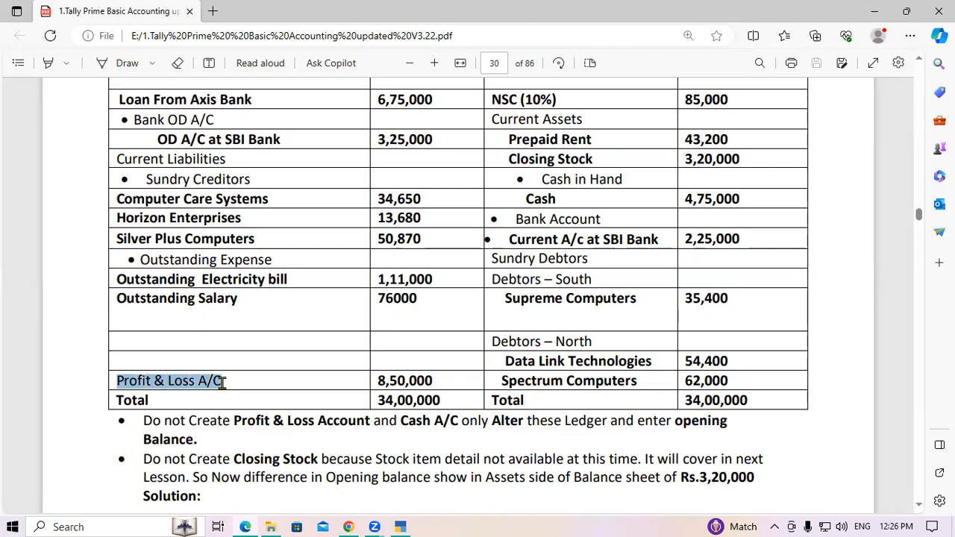
- Return to TallyPrime, leave ledger creation and open the Profit & Loss A/c ledger for alteration
{"action": "key", "text": "alt+Tab"}
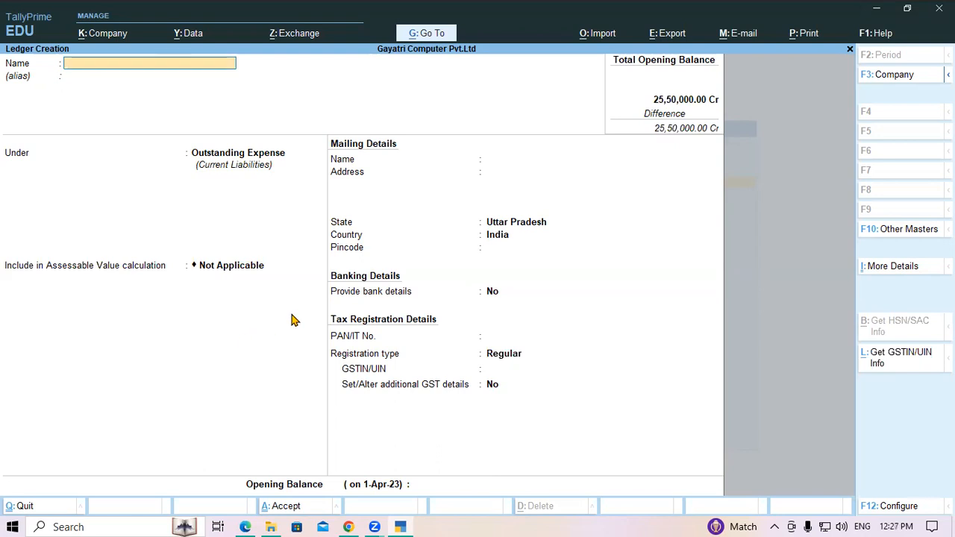
{"action": "key", "text": "Escape"}
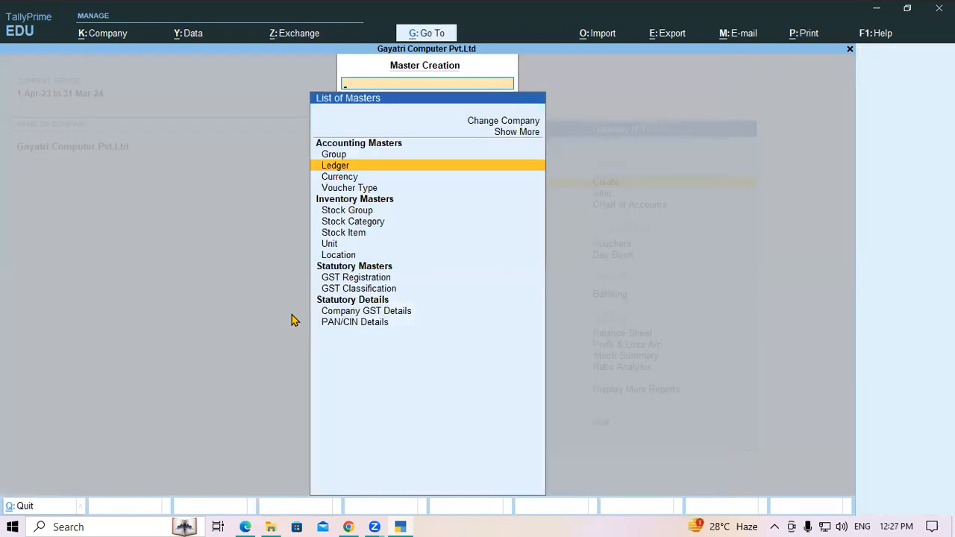
{"action": "key", "text": "Escape"}
{"action": "key", "text": "Down"}
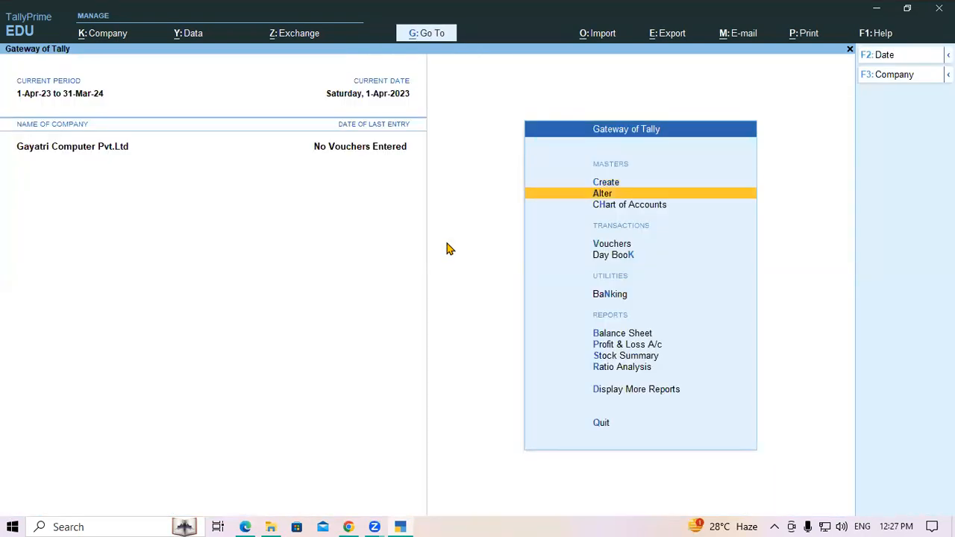
{"action": "key", "text": "Return"}
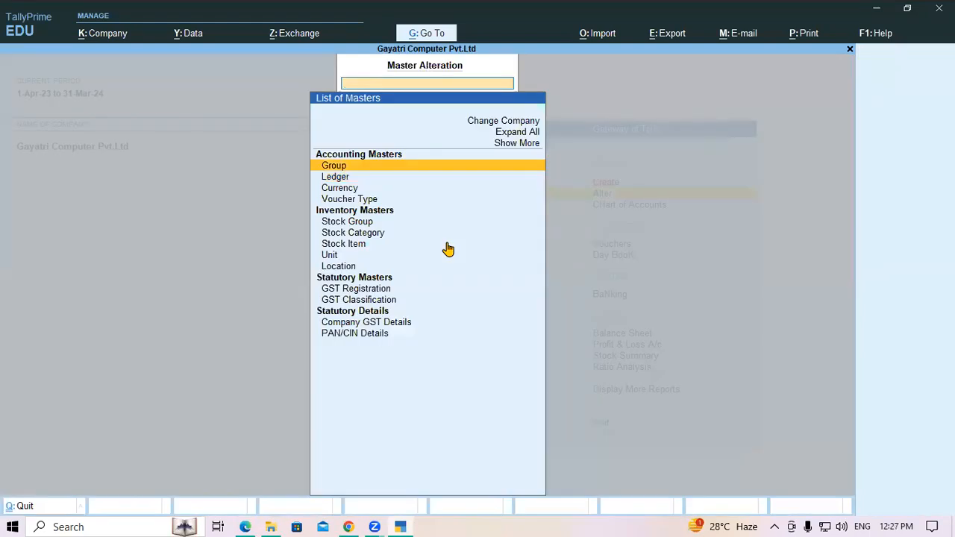
{"action": "key", "text": "Down"}
{"action": "key", "text": "Return"}
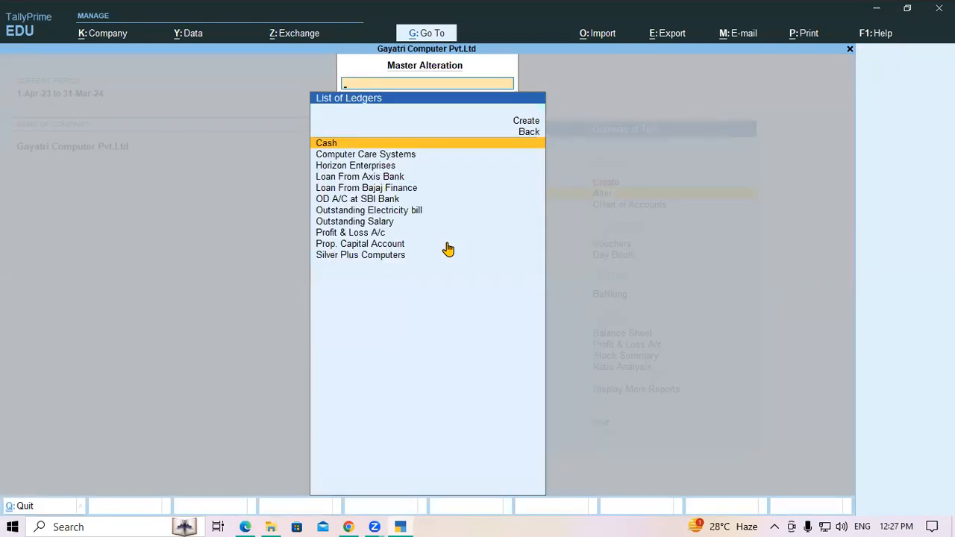
{"action": "type", "text": "Pr"}
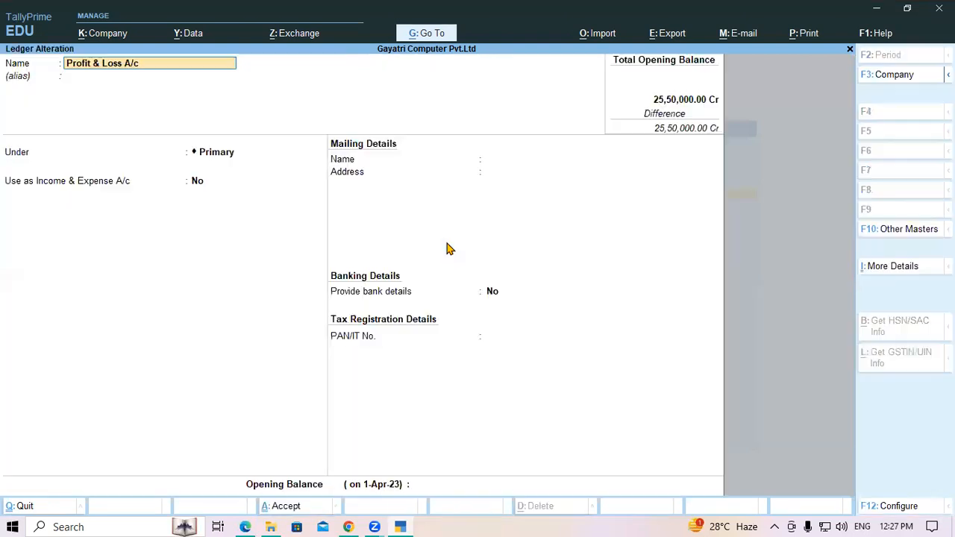
- Set the Profit & Loss A/c opening balance to 8,50,000 Cr, checking the amount in the PDF, and save the ledger
{"action": "key", "text": "Return"}
{"action": "key", "text": "Return"}
{"action": "key", "text": "Return"}
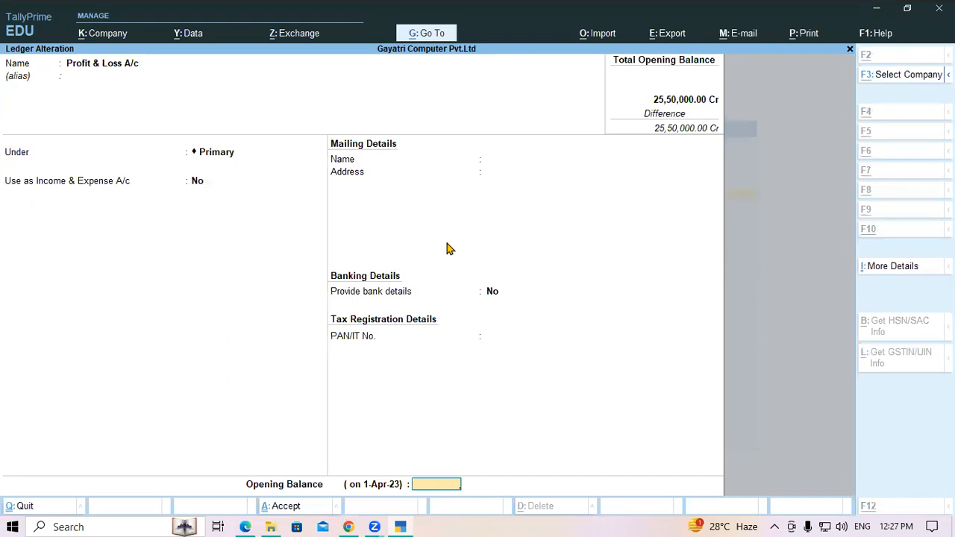
{"action": "key", "text": "alt+Tab"}
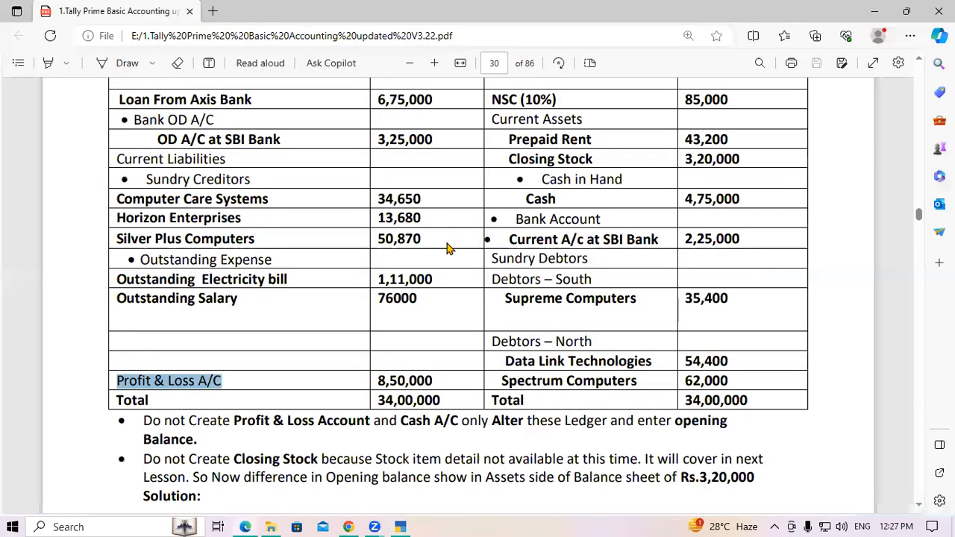
{"action": "key", "text": "alt+Tab"}
{"action": "type", "text": "8"}
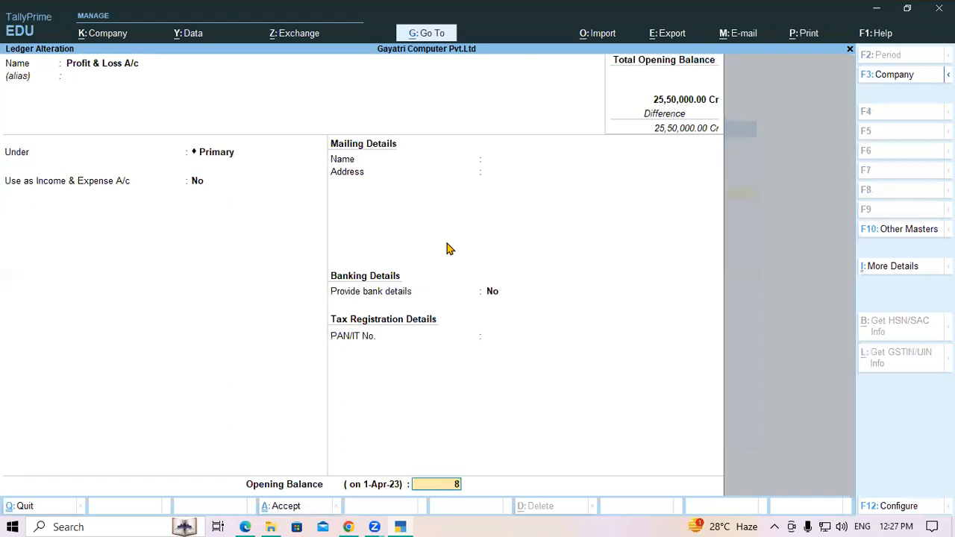
{"action": "type", "text": "50000"}
{"action": "key", "text": "Return"}
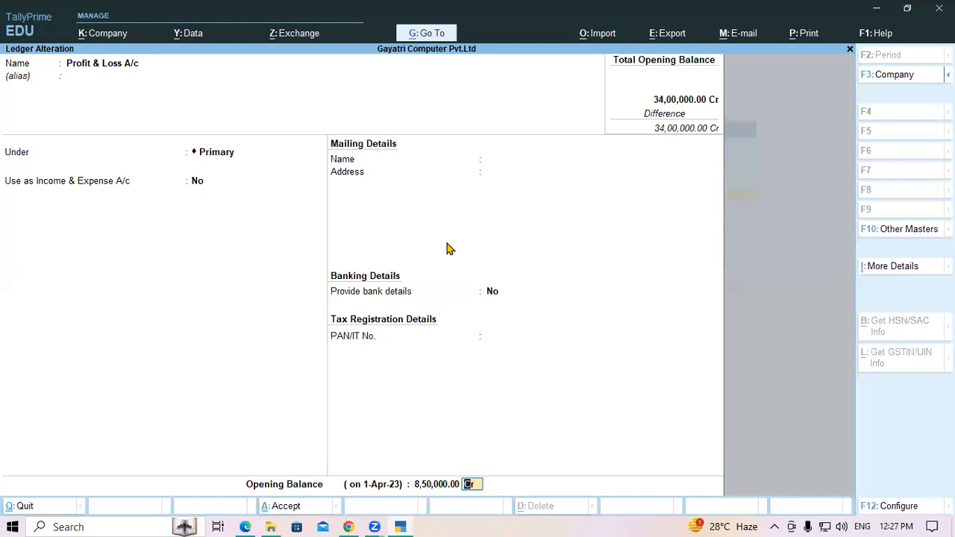
{"action": "key", "text": "Return"}
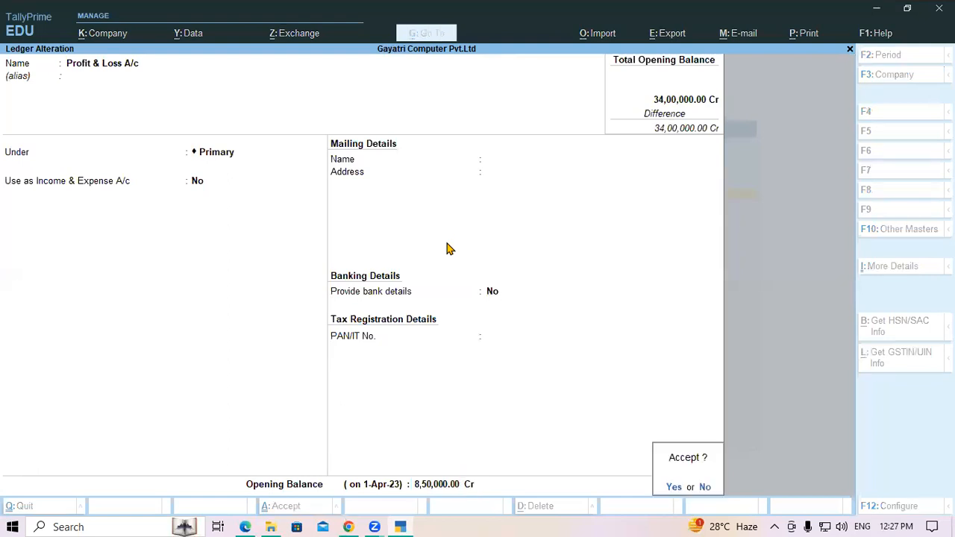
{"action": "key", "text": "Return"}
- Switch to the balance sheet PDF and check the total of the liabilities side
{"action": "key", "text": "alt+Tab"}
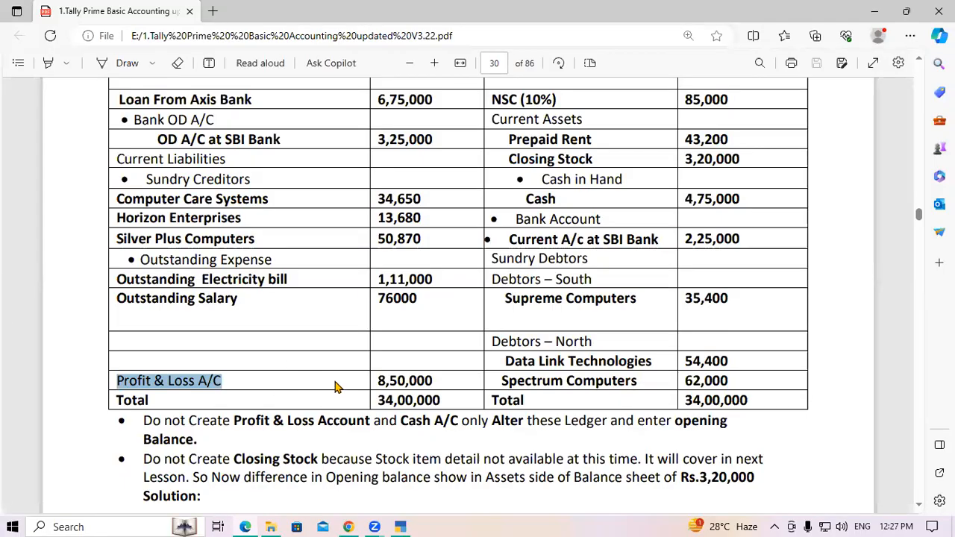
{"action": "scroll", "coordinate": [358, 262], "scroll_direction": "up", "scroll_amount": 3}
{"action": "scroll", "coordinate": [387, 203], "scroll_direction": "down", "scroll_amount": 3}
{"action": "left_click_drag", "start_coordinate": [379, 330], "coordinate": [443, 332]}
{"action": "left_click", "coordinate": [443, 333]}
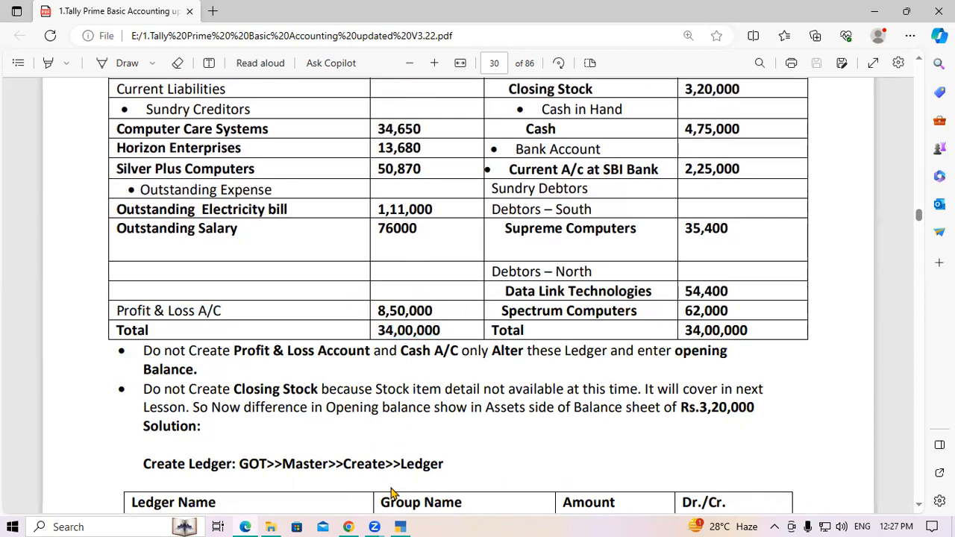
- Return to TallyPrime, leave ledger alteration and view the company's Balance Sheet report
{"action": "left_click", "coordinate": [401, 527]}
{"action": "key", "text": "Escape"}
{"action": "key", "text": "Escape"}
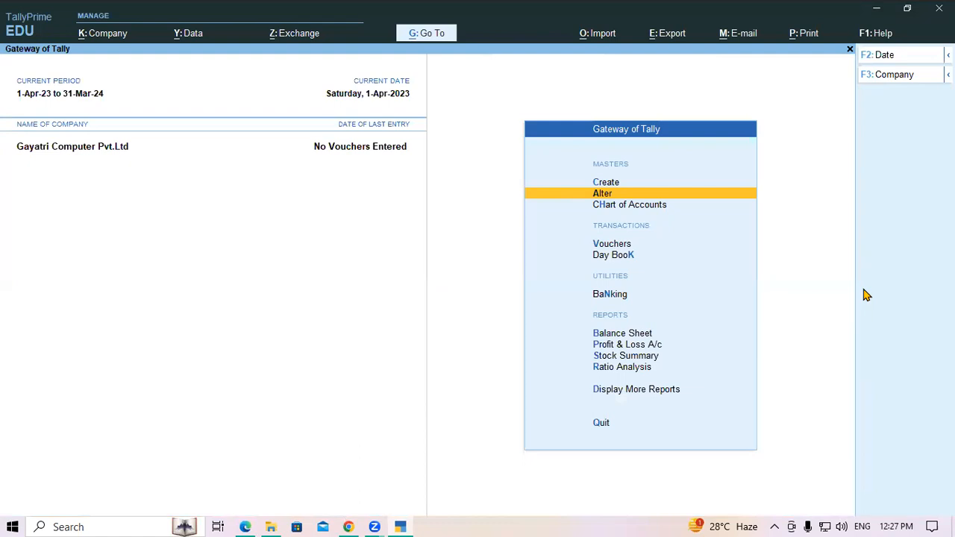
{"action": "key", "text": "Down"}
{"action": "key", "text": "Down"}
{"action": "key", "text": "Down"}
{"action": "key", "text": "Down"}
{"action": "key", "text": "Down"}
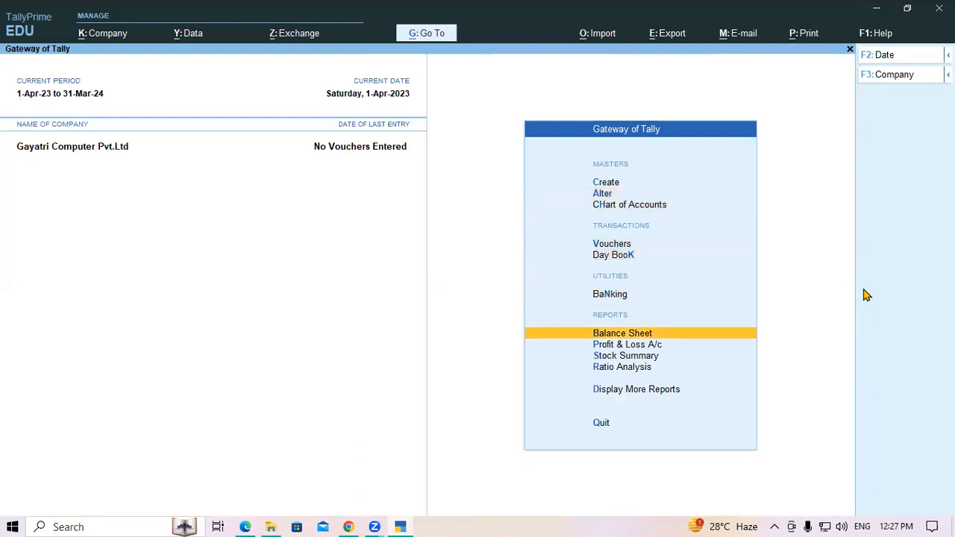
{"action": "key", "text": "Return"}
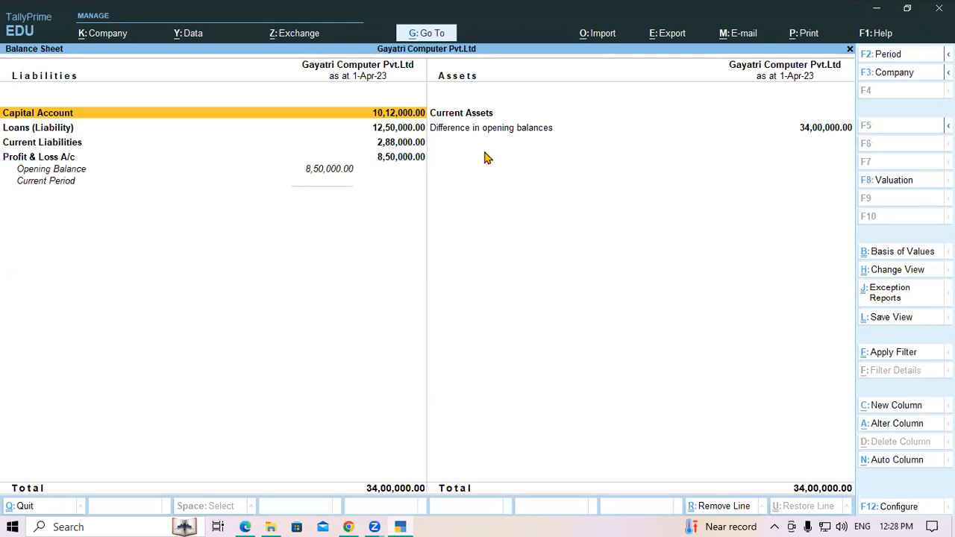
- Switch to the balance sheet PDF, go to the Assets column and copy the Furniture and Fixtures name
{"action": "key", "text": "alt+Tab"}
{"action": "scroll", "coordinate": [605, 159], "scroll_direction": "up", "scroll_amount": 1}
{"action": "scroll", "coordinate": [604, 159], "scroll_direction": "up", "scroll_amount": 5}
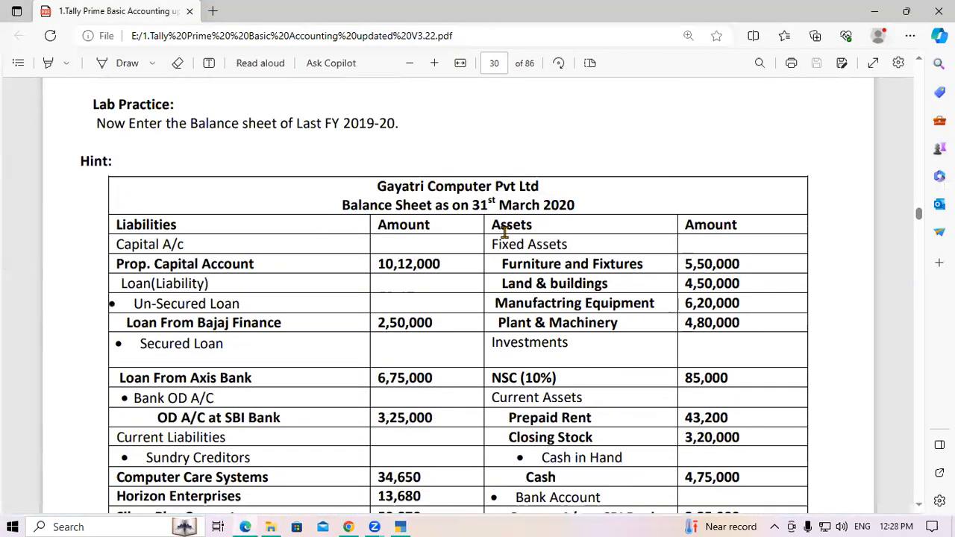
{"action": "double_click", "coordinate": [522, 225]}
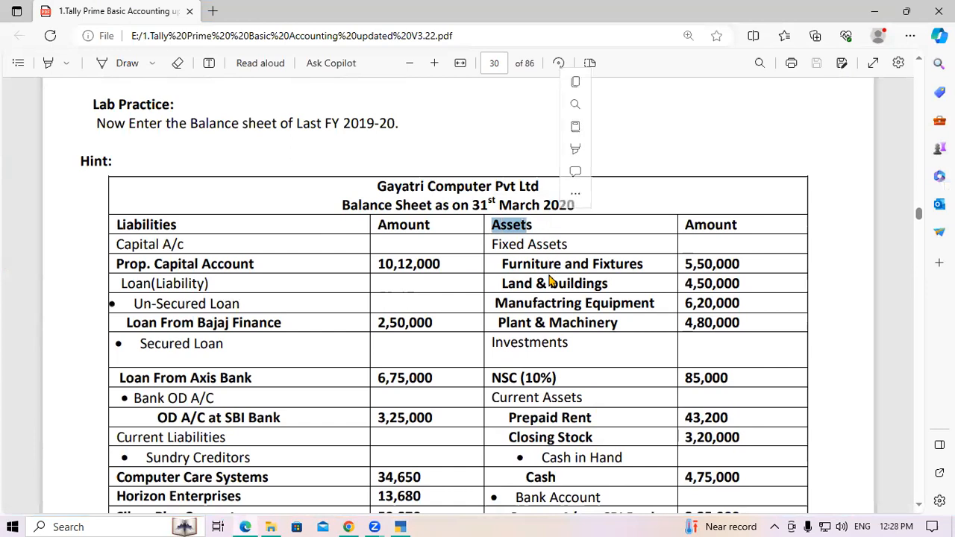
{"action": "scroll", "coordinate": [550, 277], "scroll_direction": "down", "scroll_amount": 1}
{"action": "left_click_drag", "start_coordinate": [502, 193], "coordinate": [647, 194]}
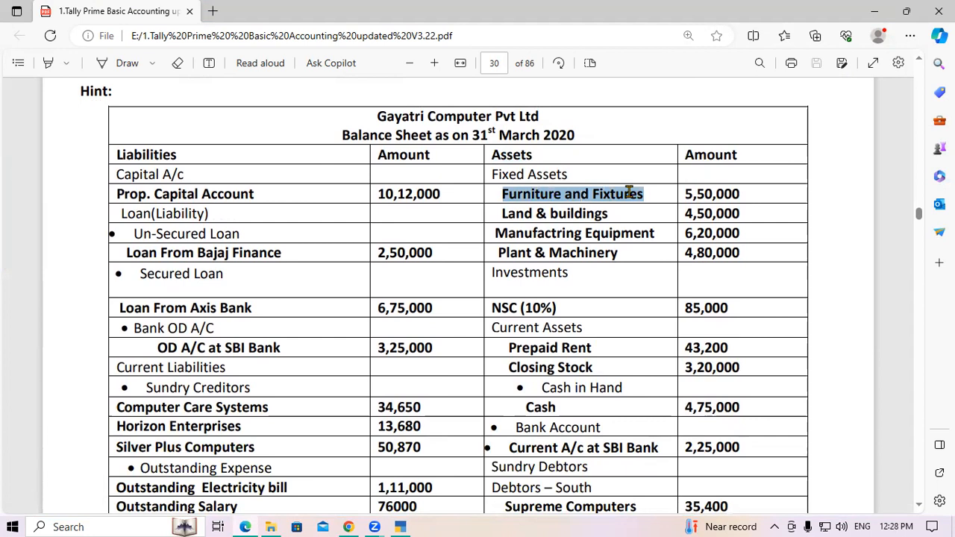
- Return to TallyPrime, leave the Balance Sheet report and start a new ledger named Furniture and Fixtures under Fixed Assets
{"action": "key", "text": "alt+Tab"}
{"action": "key", "text": "Escape"}
{"action": "key", "text": "Escape"}
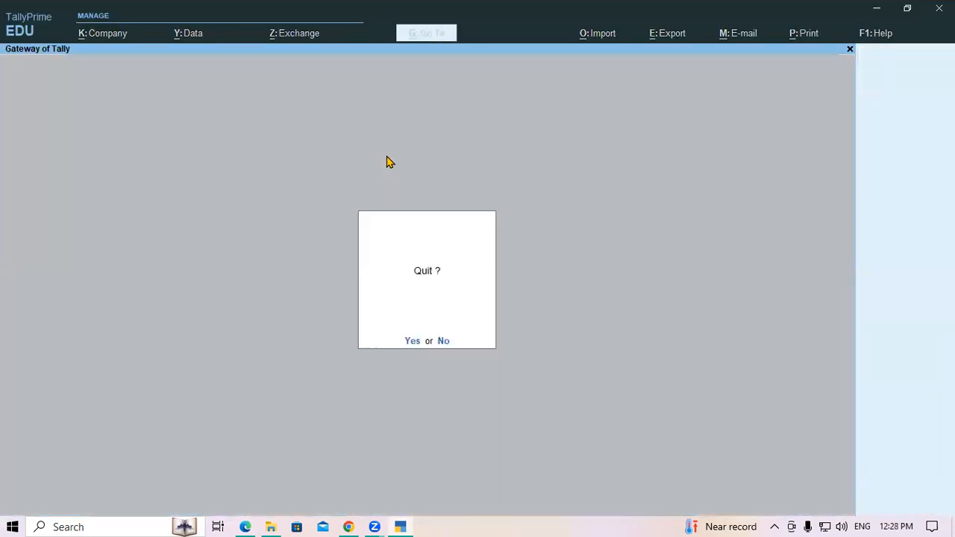
{"action": "key", "text": "Escape"}
{"action": "key", "text": "Return"}
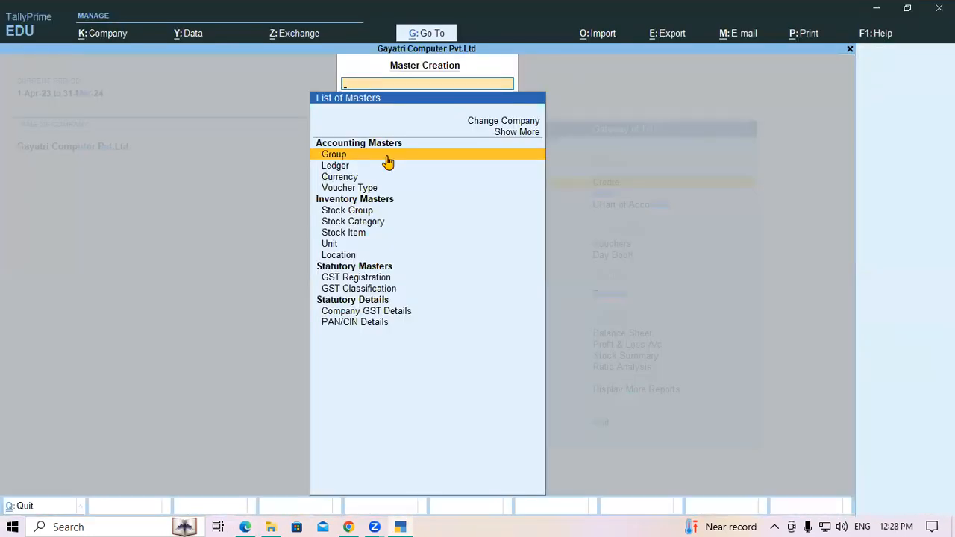
{"action": "key", "text": "Down"}
{"action": "key", "text": "Return"}
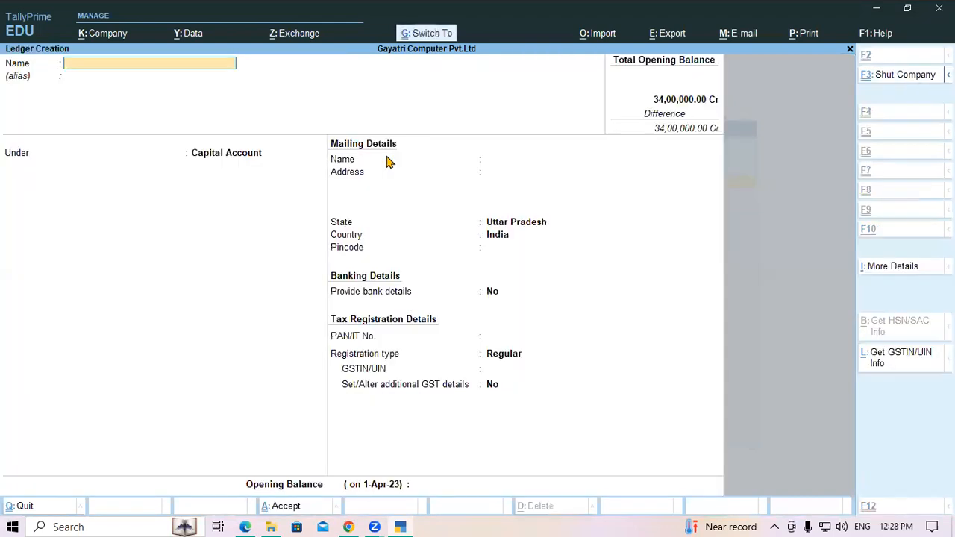
{"action": "type", "text": "Furniture and Fixtures"}
{"action": "key", "text": "Return"}
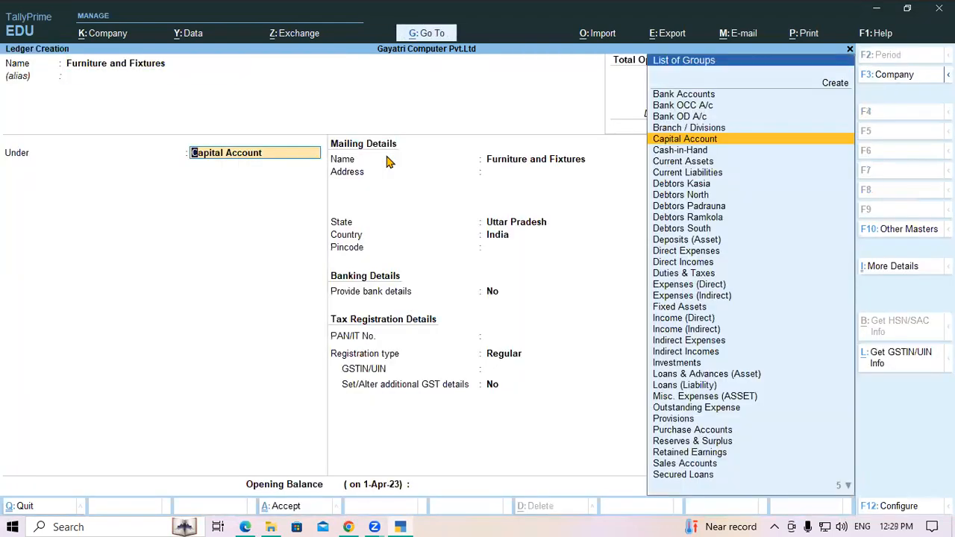
{"action": "type", "text": "Fi"}
{"action": "key", "text": "Return"}
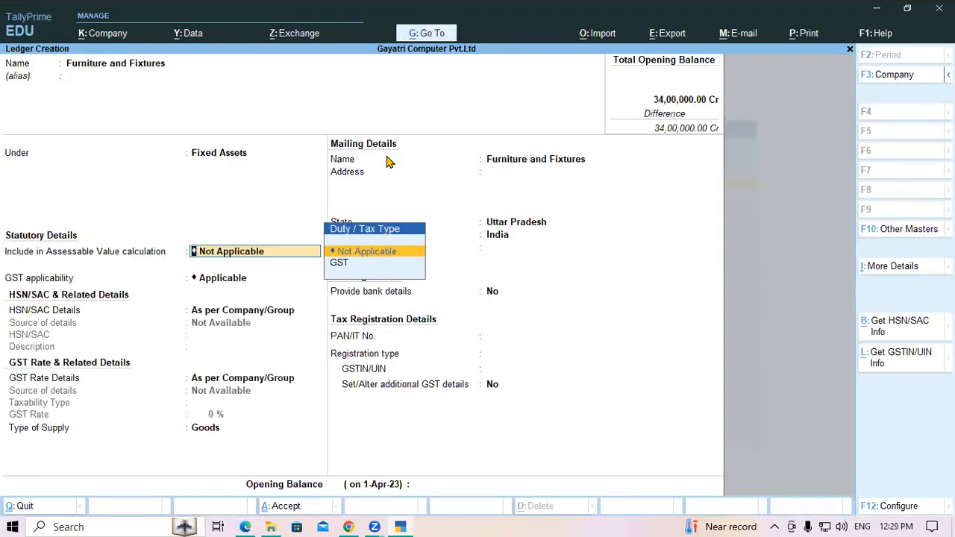
- Set GST applicability to Not Applicable for Furniture and Fixtures and keep the remaining ledger details at their defaults
{"action": "key", "text": "Return"}
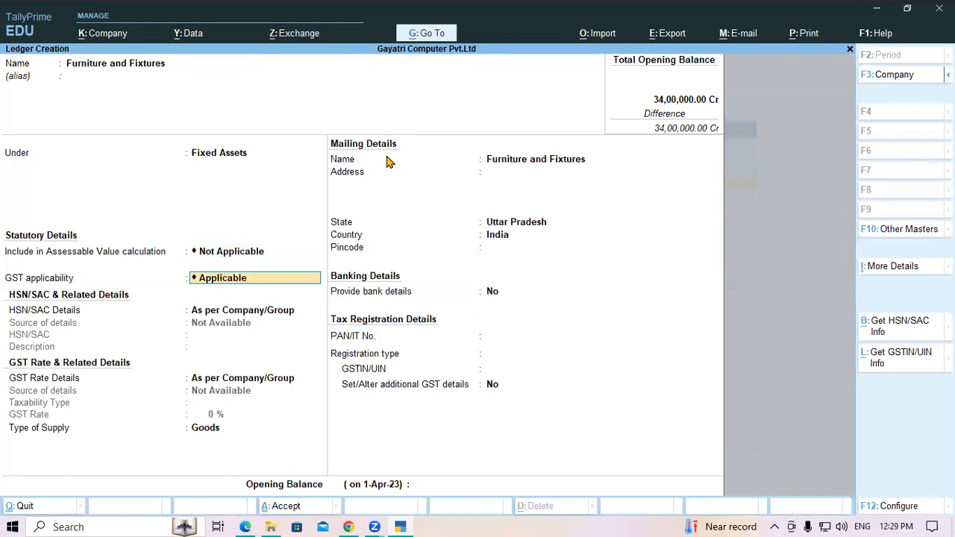
{"action": "type", "text": "No"}
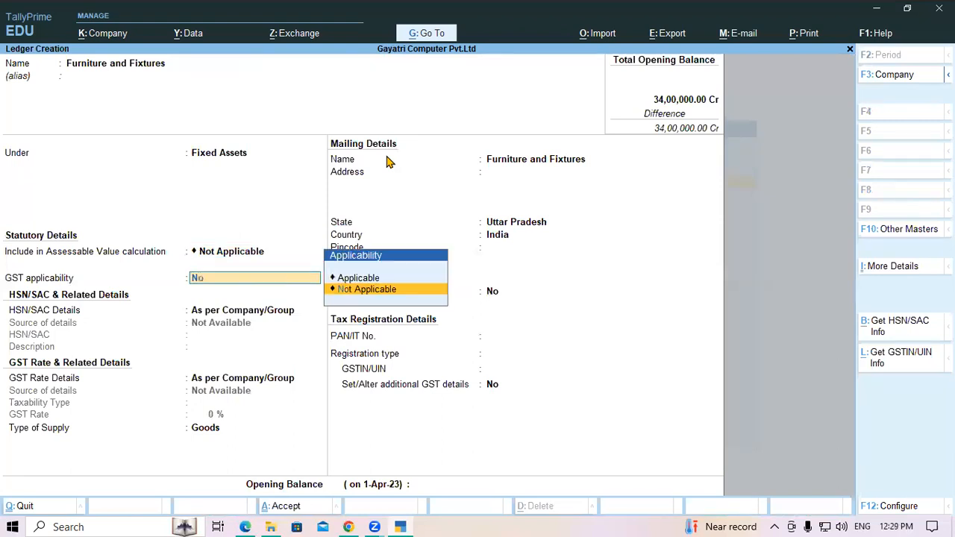
{"action": "key", "text": "Return"}
{"action": "key", "text": "Return"}
{"action": "key", "text": "Return"}
{"action": "key", "text": "Return"}
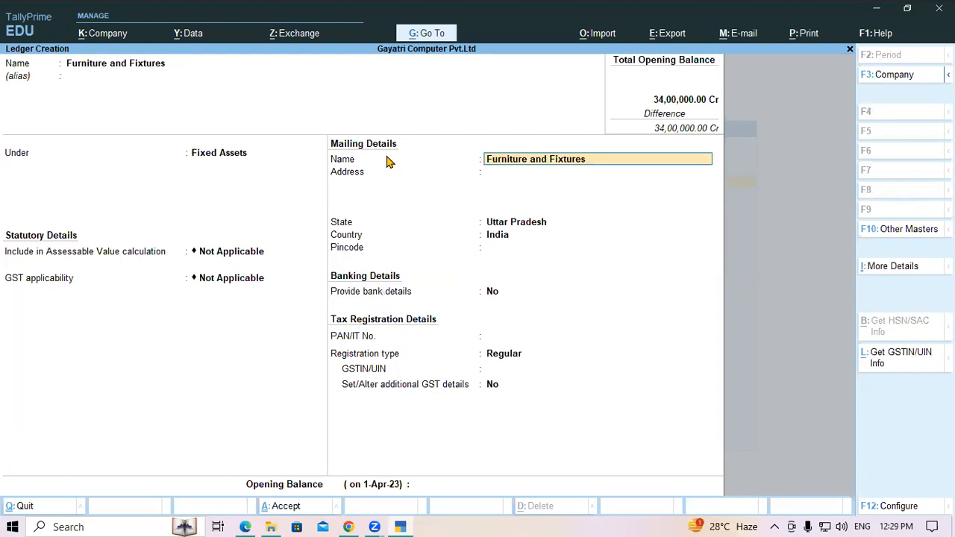
{"action": "key", "text": "Return"}
{"action": "key", "text": "Return"}
{"action": "key", "text": "Return"}
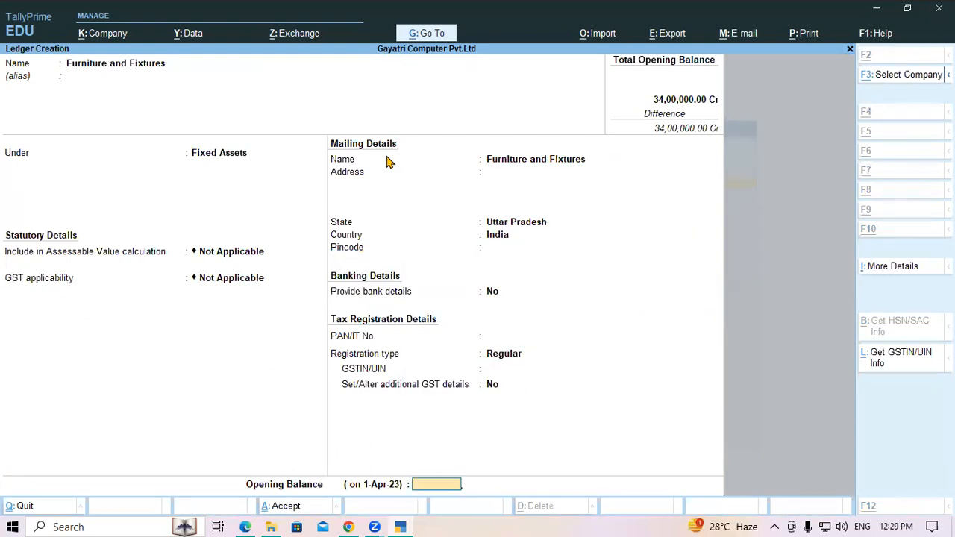
- Check the Furniture and Fixtures amount in the PDF, set its opening balance to 5,50,000 Dr and save the ledger
{"action": "key", "text": "alt+Tab"}
{"action": "key", "text": "alt+Tab"}
{"action": "type", "text": "550000"}
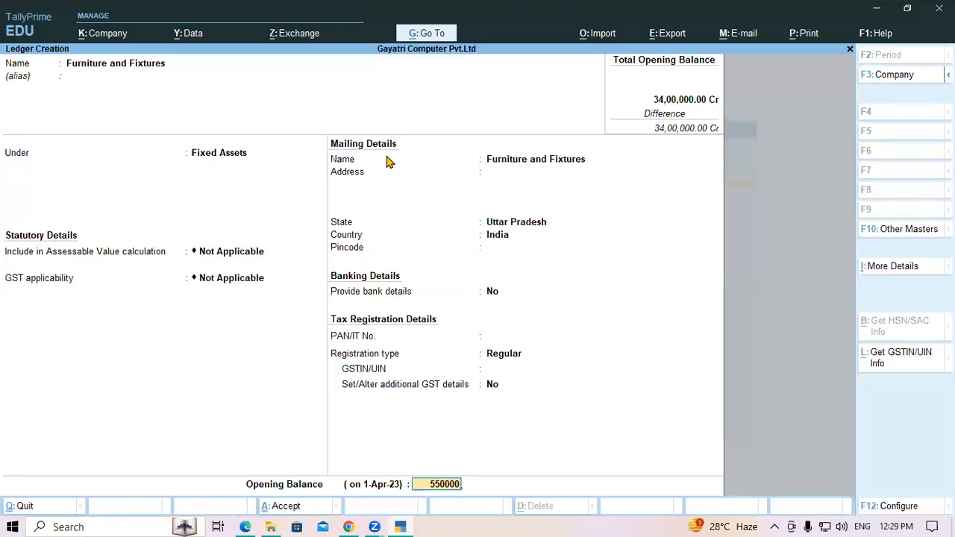
{"action": "key", "text": "Return"}
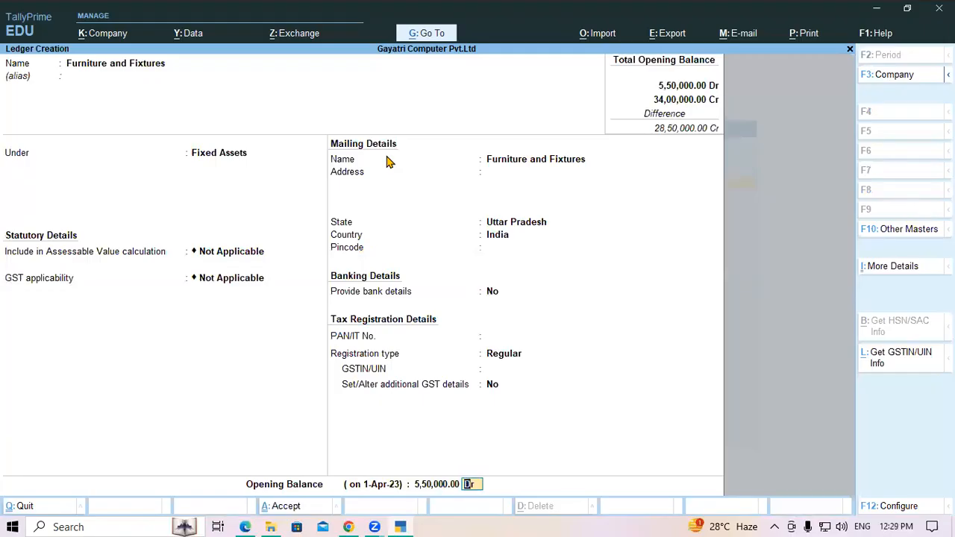
{"action": "key", "text": "Return"}
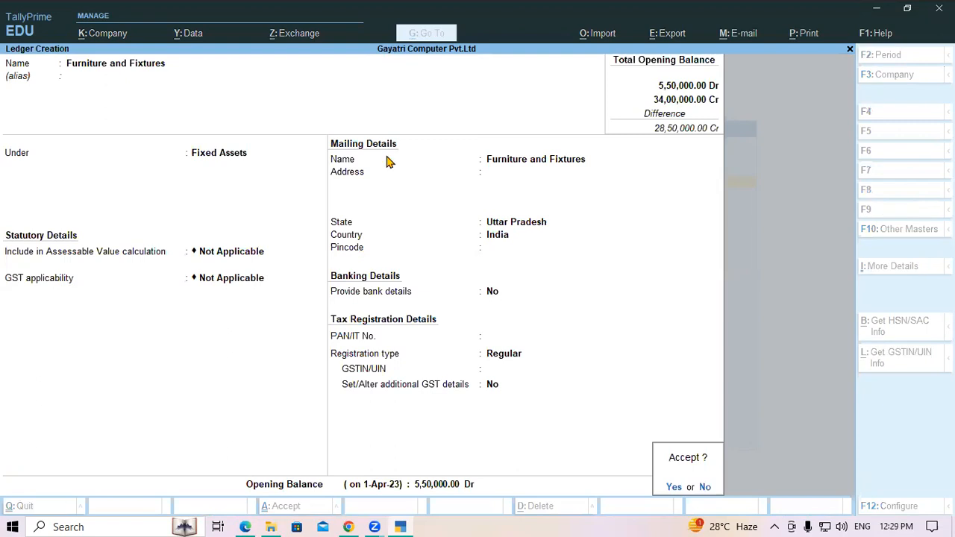
{"action": "key", "text": "Return"}
- Copy the Land & buildings name from the balance sheet PDF into a new TallyPrime ledger, keeping it under Fixed Assets
{"action": "key", "text": "alt+Tab"}
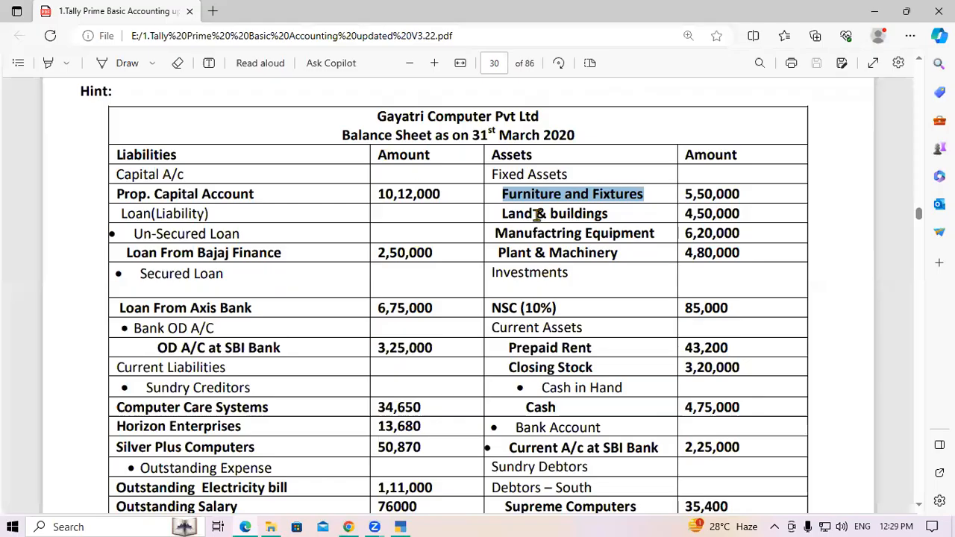
{"action": "left_click_drag", "start_coordinate": [498, 214], "coordinate": [615, 213]}
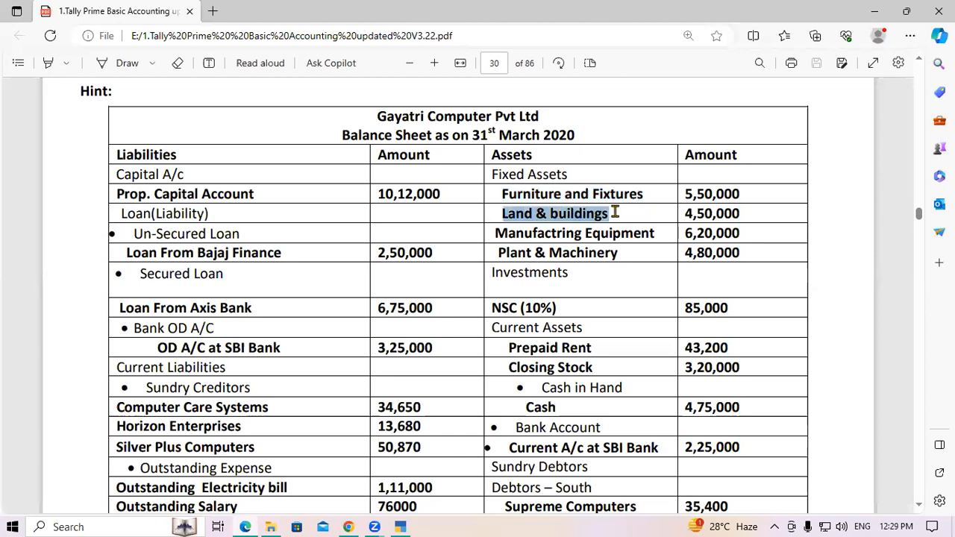
{"action": "key", "text": "alt+Tab"}
{"action": "key", "text": "ctrl+alt+v"}
{"action": "key", "text": "Return"}
{"action": "key", "text": "Return"}
{"action": "key", "text": "Return"}
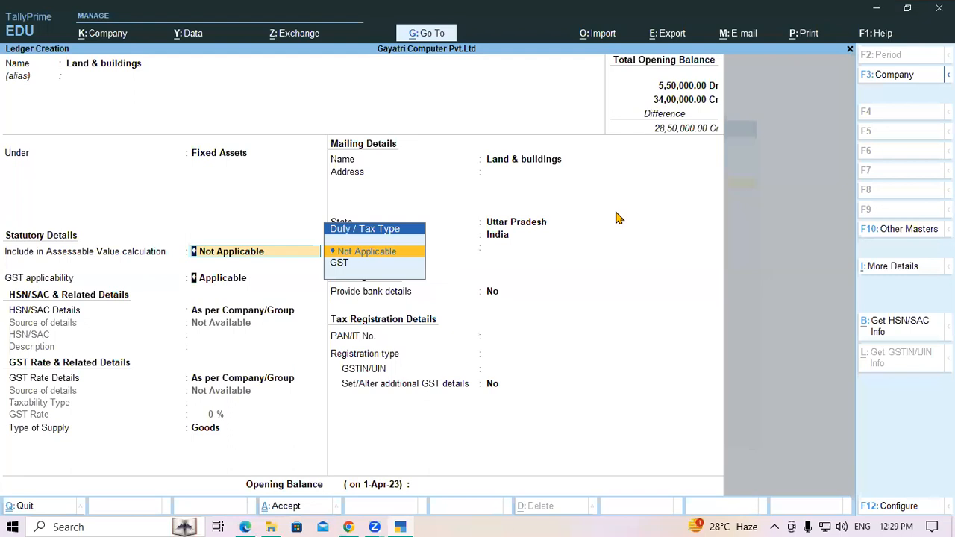
- Set GST applicability to Not Applicable for Land & buildings and keep the remaining ledger details at their defaults
{"action": "key", "text": "Return"}
{"action": "type", "text": "No"}
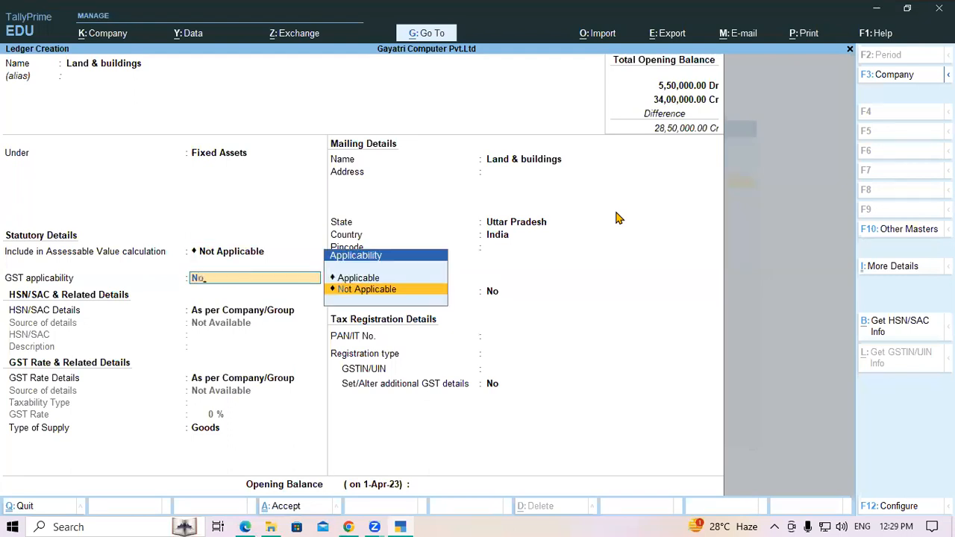
{"action": "key", "text": "Return"}
{"action": "key", "text": "Return"}
{"action": "key", "text": "Return"}
{"action": "key", "text": "Return"}
{"action": "key", "text": "Return"}
{"action": "key", "text": "Return"}
{"action": "key", "text": "Return"}
{"action": "key", "text": "Return"}
{"action": "key", "text": "Return"}
{"action": "key", "text": "Return"}
{"action": "key", "text": "Return"}
- Set the Land & buildings opening balance to 4,50,000 Dr and save the ledger
{"action": "type", "text": "450000"}
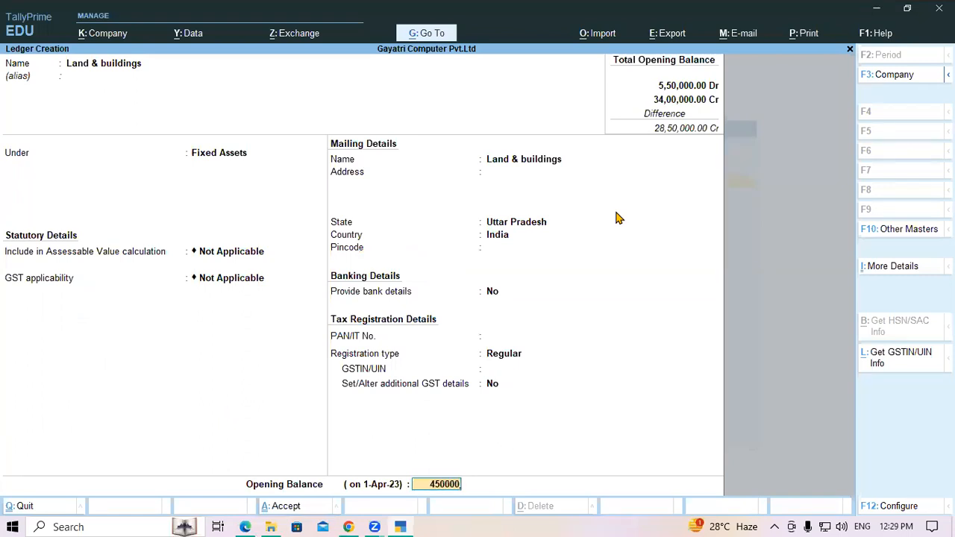
{"action": "key", "text": "Return"}
{"action": "key", "text": "Return"}
{"action": "key", "text": "Return"}
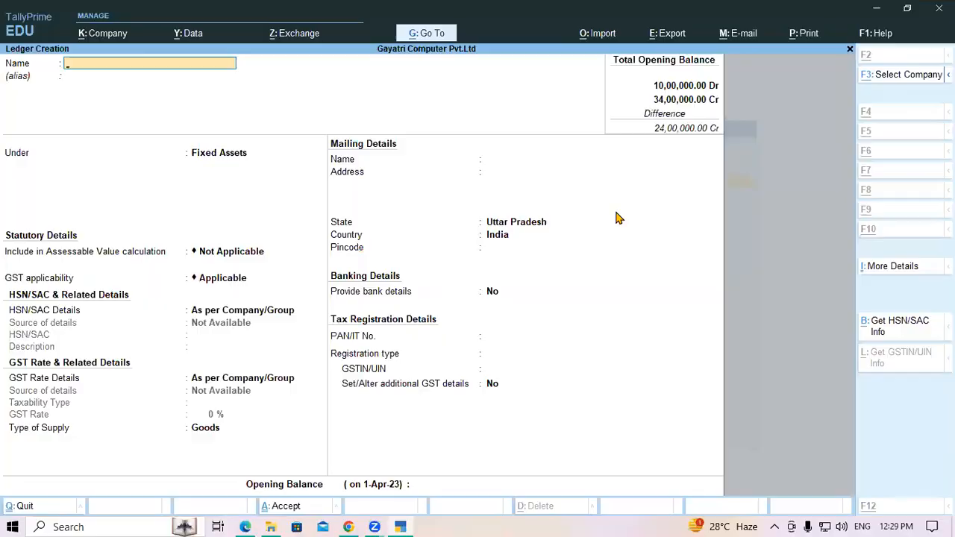
- Copy the Manufactring Equipment name from the balance sheet PDF into a new TallyPrime ledger, keeping it under Fixed Assets
{"action": "key", "text": "alt+Tab"}
{"action": "left_click_drag", "start_coordinate": [494, 233], "coordinate": [661, 234]}
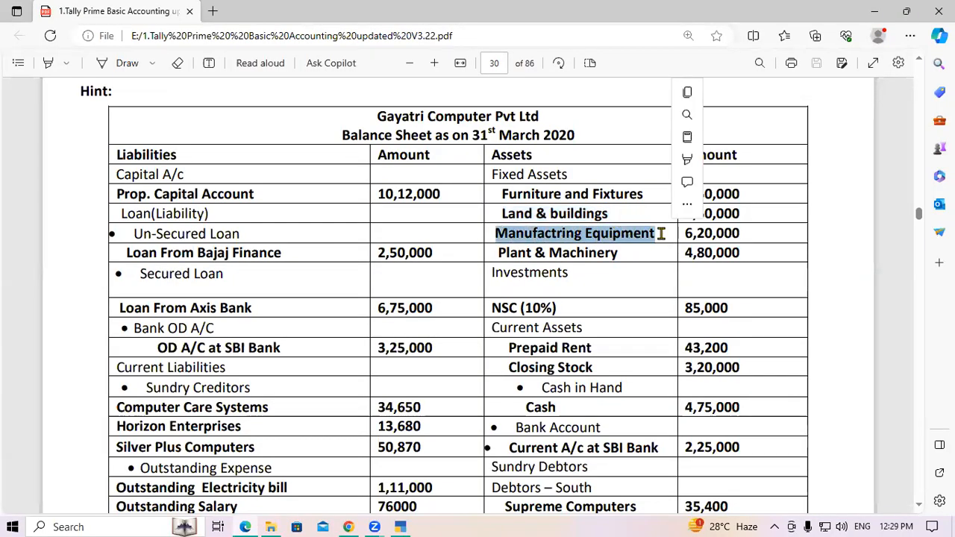
{"action": "key", "text": "ctrl+c"}
{"action": "key", "text": "alt+Tab"}
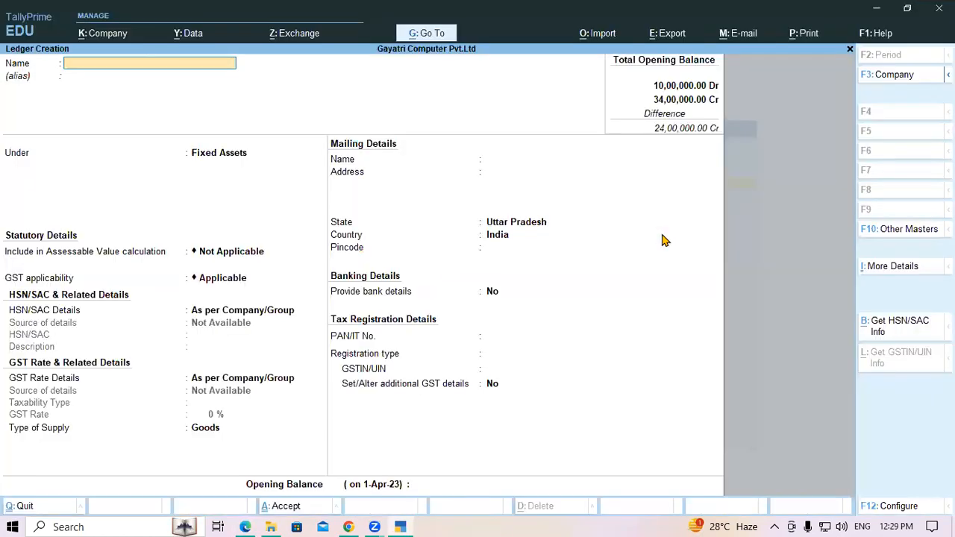
{"action": "key", "text": "ctrl+v"}
{"action": "key", "text": "Return"}
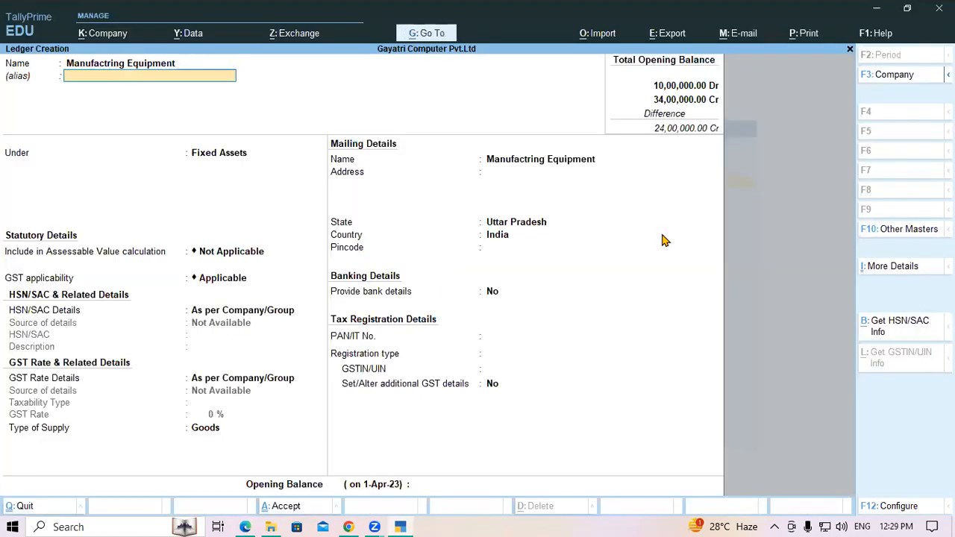
{"action": "key", "text": "Return"}
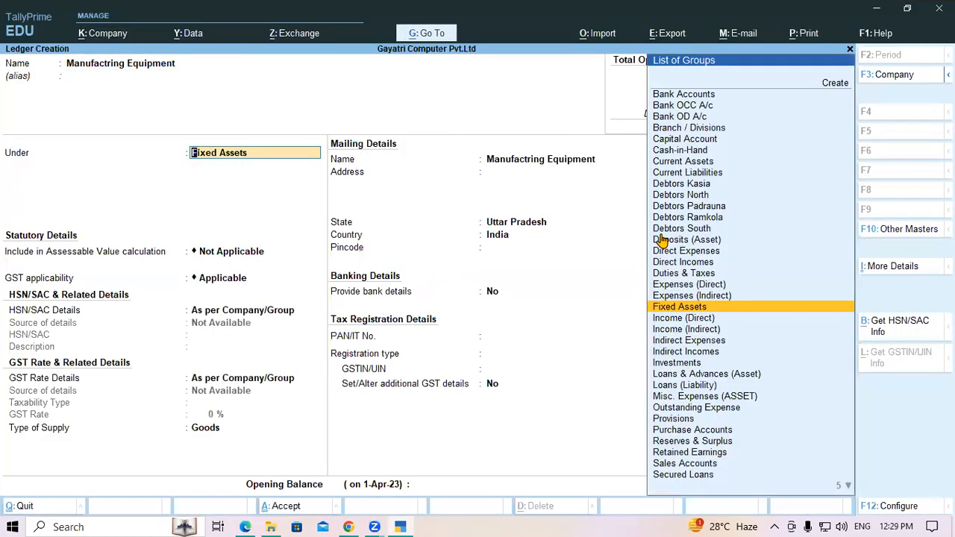
{"action": "key", "text": "Return"}
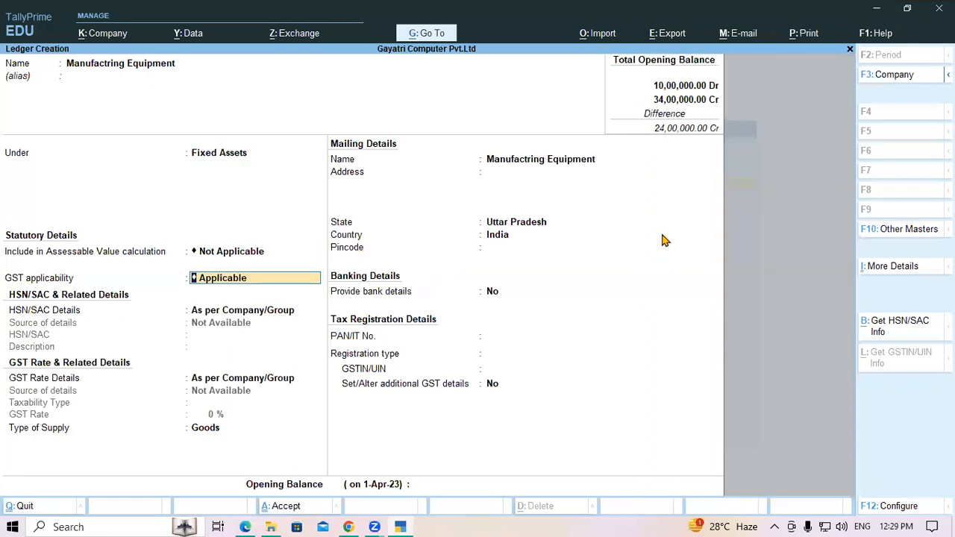
- Set GST applicability to Not Applicable for Manufactring Equipment and keep the other details at their defaults up to the opening balance
{"action": "type", "text": "N"}
{"action": "key", "text": "Return"}
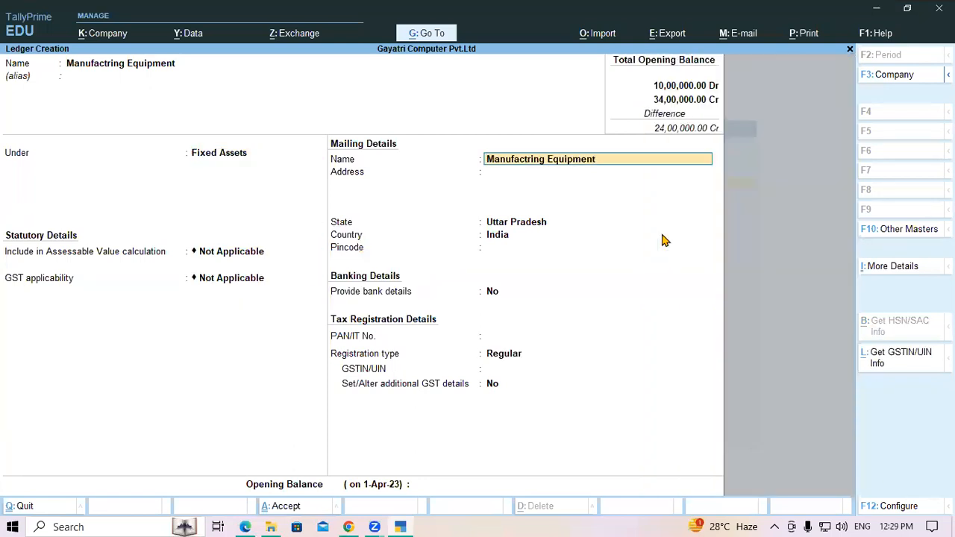
{"action": "key", "text": "Return"}
{"action": "key", "text": "Return"}
{"action": "key", "text": "Return"}
{"action": "key", "text": "Return"}
{"action": "key", "text": "Return"}
{"action": "key", "text": "Return"}
{"action": "key", "text": "Return"}
{"action": "key", "text": "Return"}
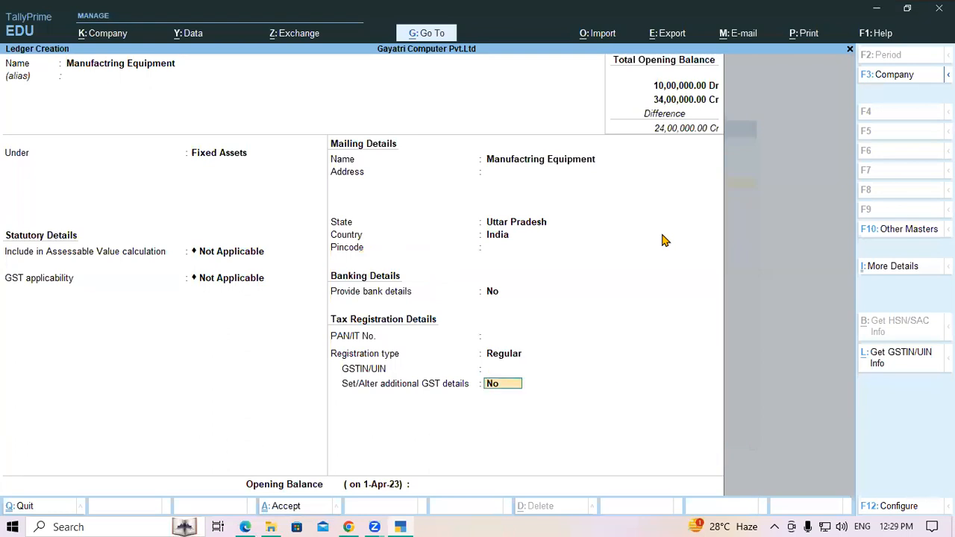
{"action": "key", "text": "Return"}
{"action": "key", "text": "Return"}
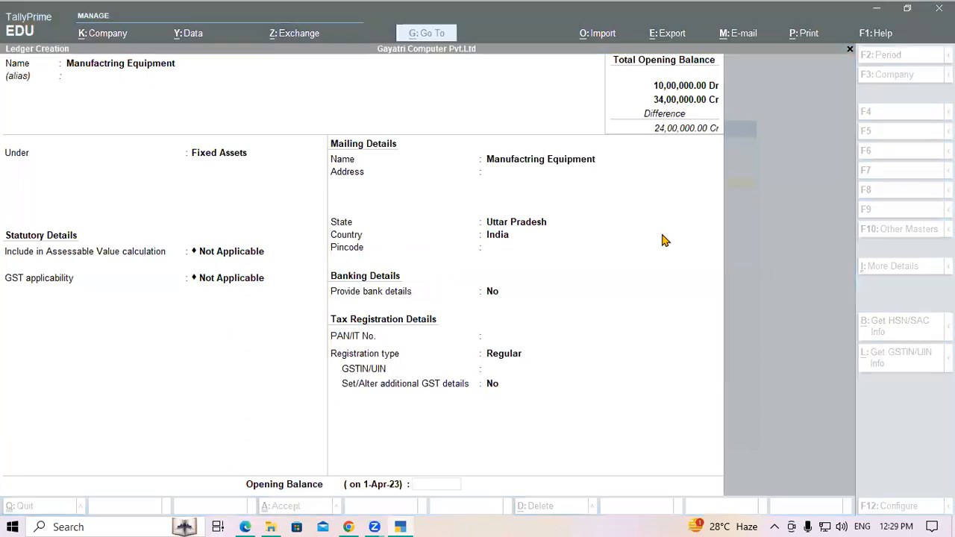
- Check the Manufactring Equipment amount in the PDF, set its opening balance to 6,20,000 Dr and save the ledger
{"action": "key", "text": "super+Tab"}
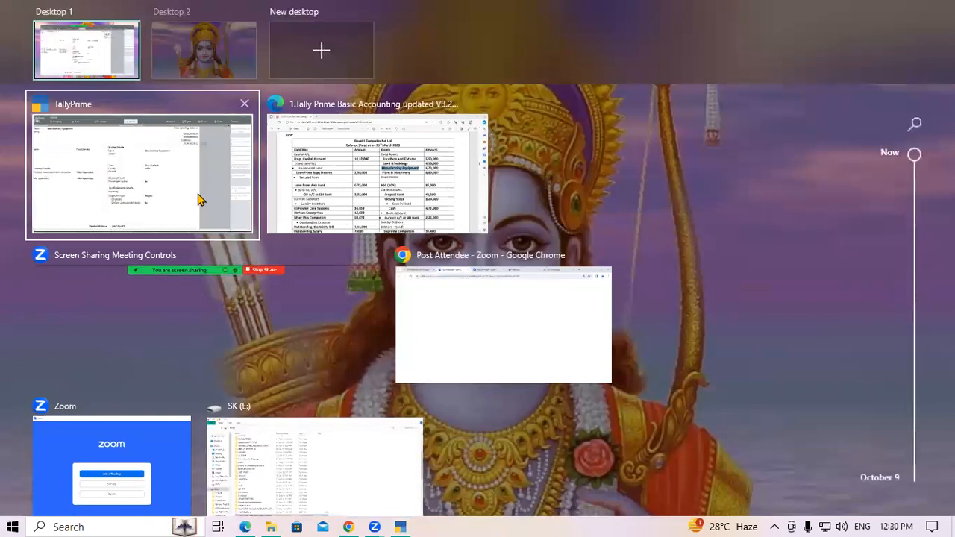
{"action": "left_click", "coordinate": [199, 199]}
{"action": "key", "text": "alt+Tab"}
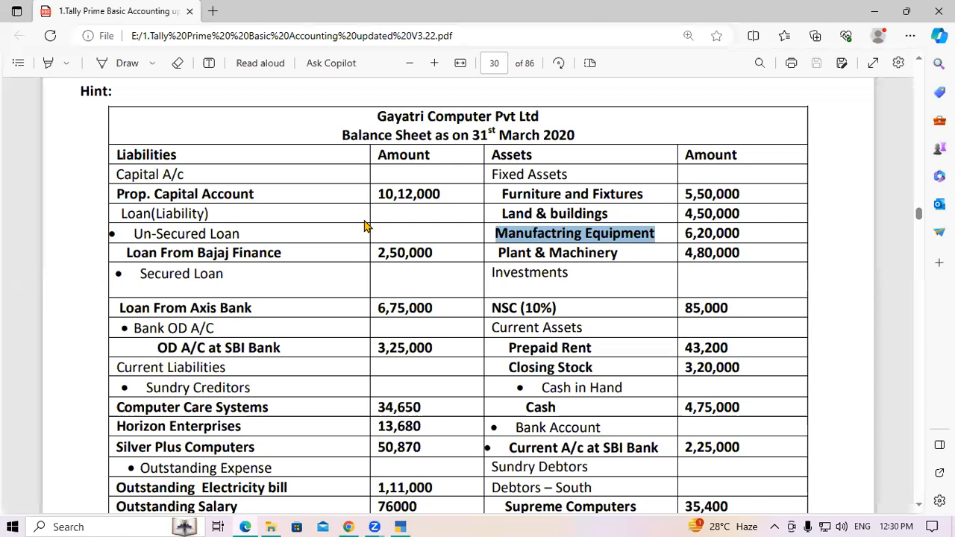
{"action": "key", "text": "alt+Tab"}
{"action": "type", "text": "62000"}
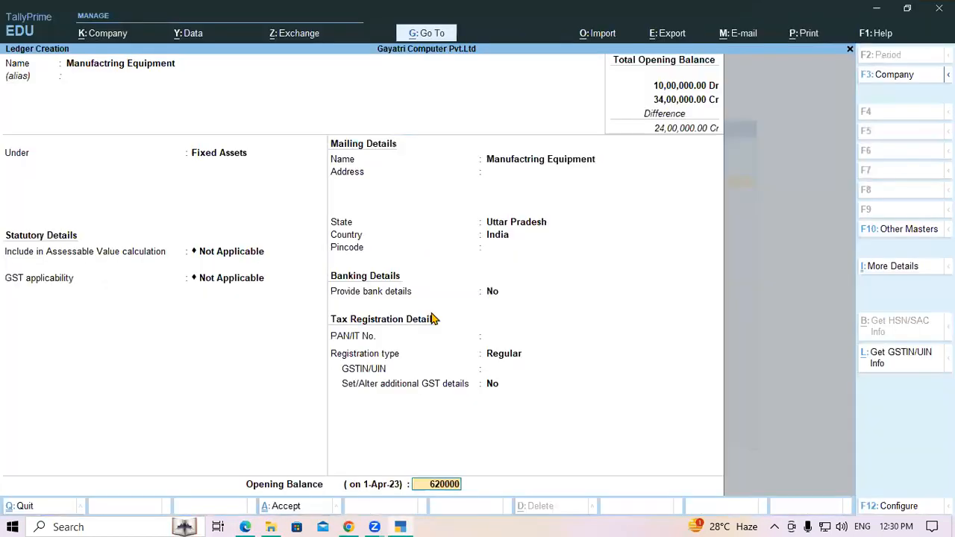
{"action": "key", "text": "Return"}
{"action": "key", "text": "Return"}
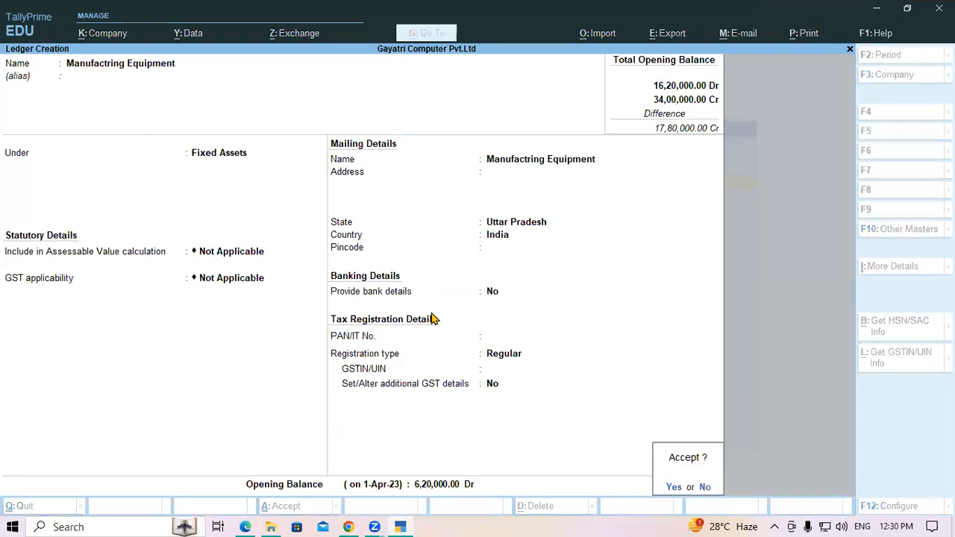
{"action": "key", "text": "Return"}
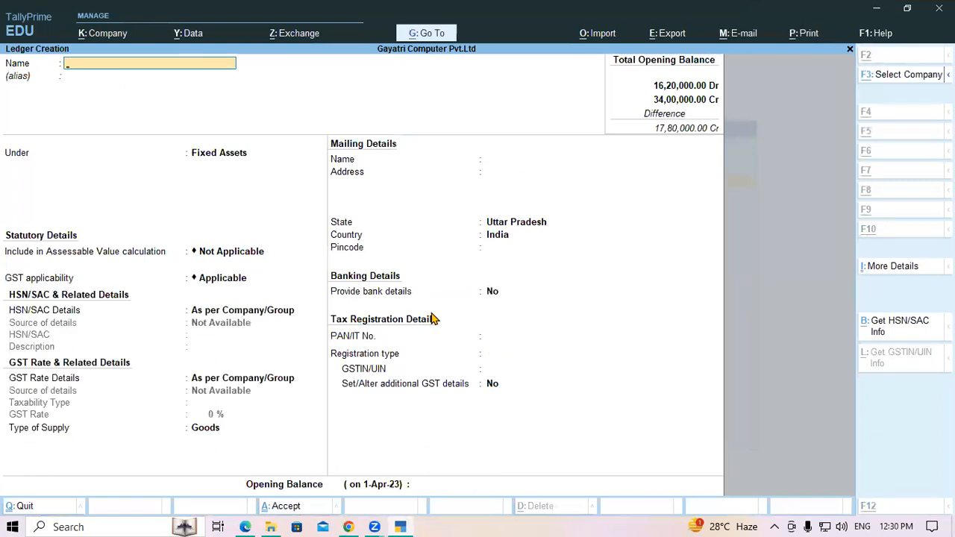
- Copy the Plant & Machinery name from the balance sheet PDF into a new TallyPrime ledger, keeping it under Fixed Assets
{"action": "key", "text": "alt+Tab"}
{"action": "left_click_drag", "start_coordinate": [498, 253], "coordinate": [623, 253]}
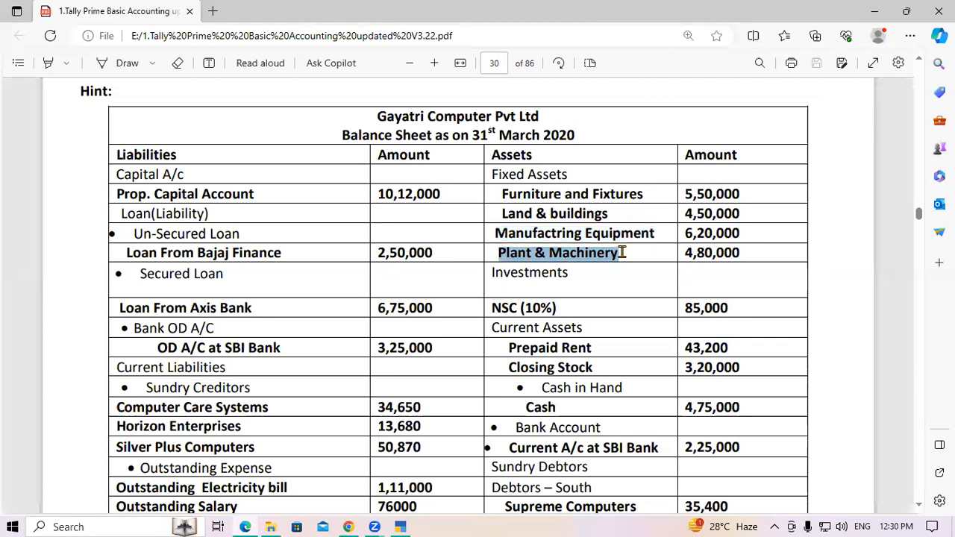
{"action": "key", "text": "ctrl+c"}
{"action": "key", "text": "alt+Tab"}
{"action": "key", "text": "ctrl+alt+v"}
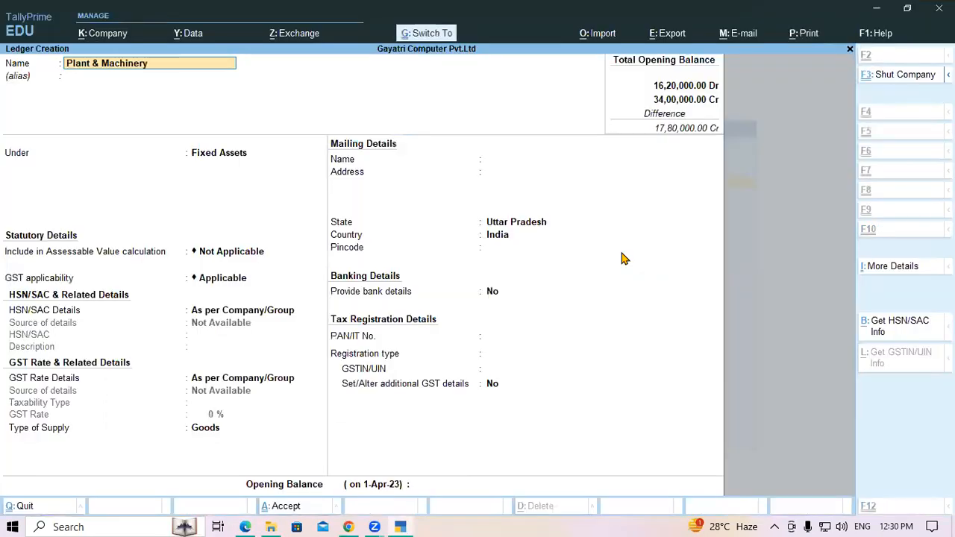
{"action": "key", "text": "Return"}
{"action": "key", "text": "Return"}
{"action": "key", "text": "Return"}
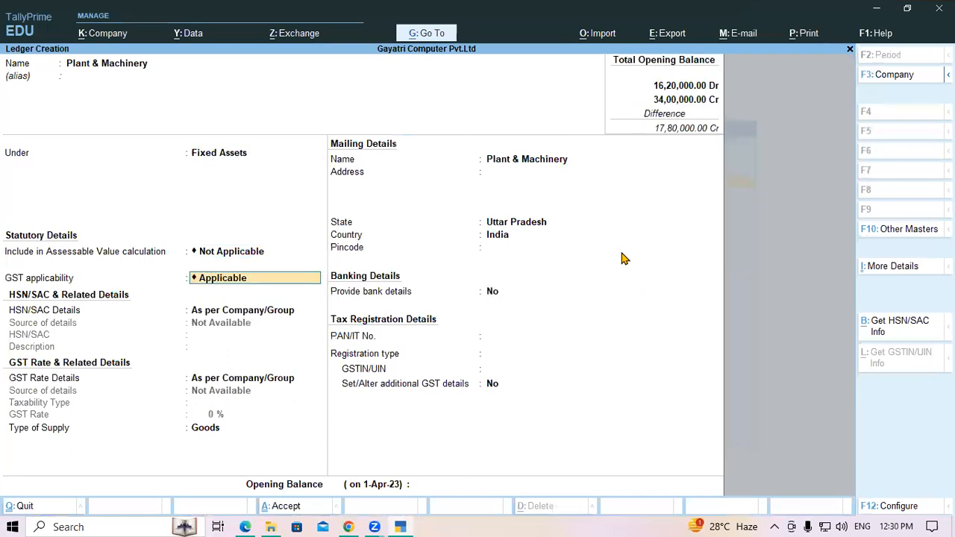
- Set GST applicability to Not Applicable for Plant & Machinery and keep the remaining ledger details at their defaults
{"action": "type", "text": "N"}
{"action": "key", "text": "Return"}
{"action": "key", "text": "Return"}
{"action": "key", "text": "Return"}
{"action": "key", "text": "Return"}
{"action": "key", "text": "Return"}
{"action": "key", "text": "Return"}
{"action": "key", "text": "Return"}
{"action": "key", "text": "Return"}
{"action": "key", "text": "Return"}
{"action": "key", "text": "Return"}
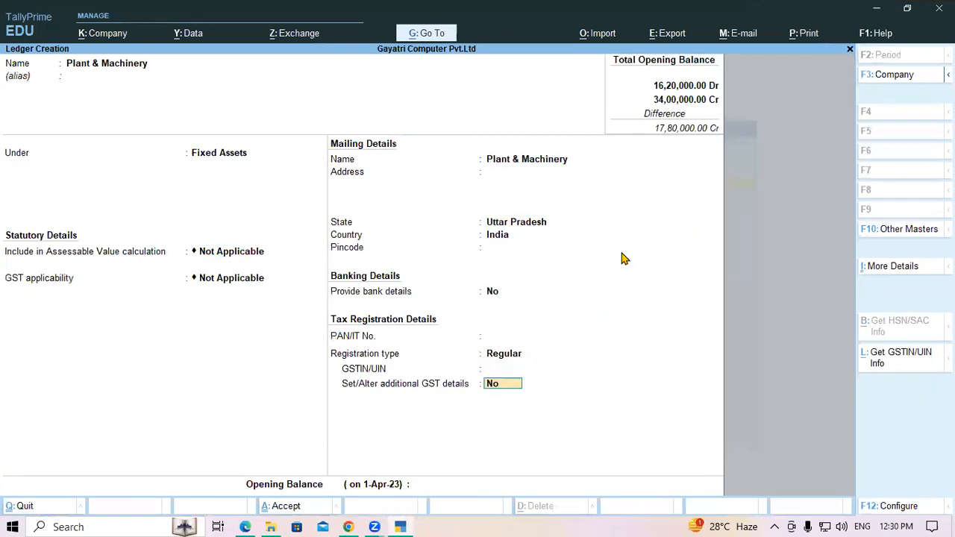
- Set the Plant & Machinery opening balance to 4,80,000 Dr and save the ledger
{"action": "type", "text": "4800"}
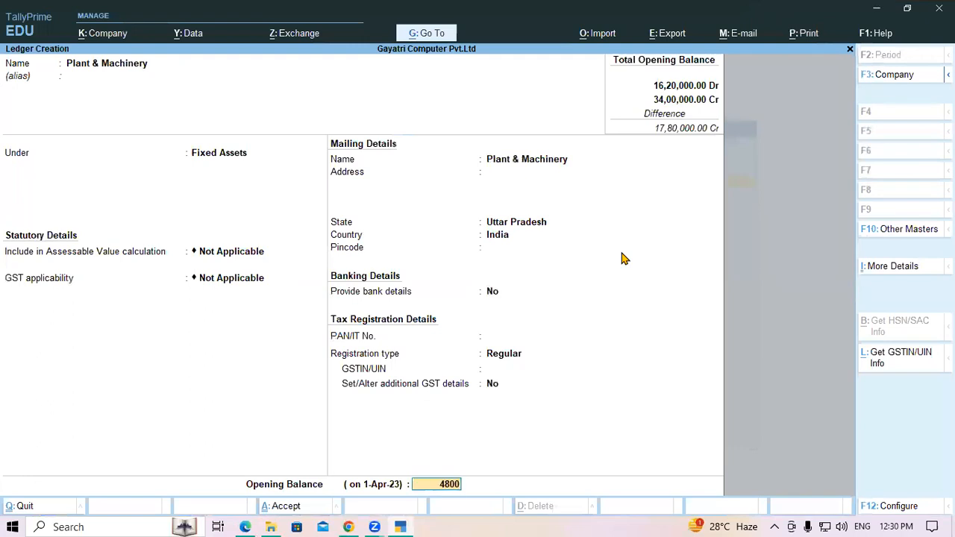
{"action": "key", "text": "Return"}
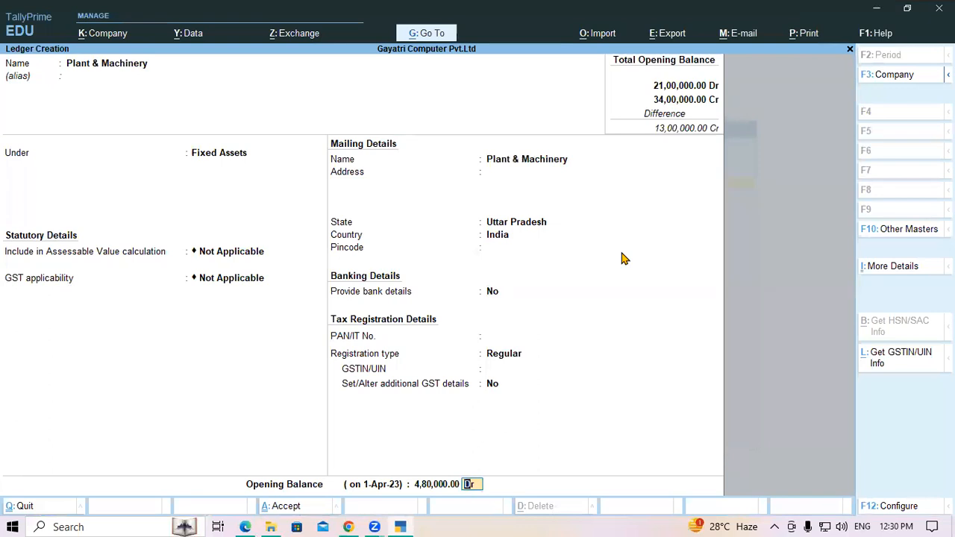
{"action": "key", "text": "Return"}
{"action": "key", "text": "Return"}
- Copy the NSC (10%) name from the balance sheet PDF into a new TallyPrime ledger and place it under Investments
{"action": "key", "text": "alt+Tab"}
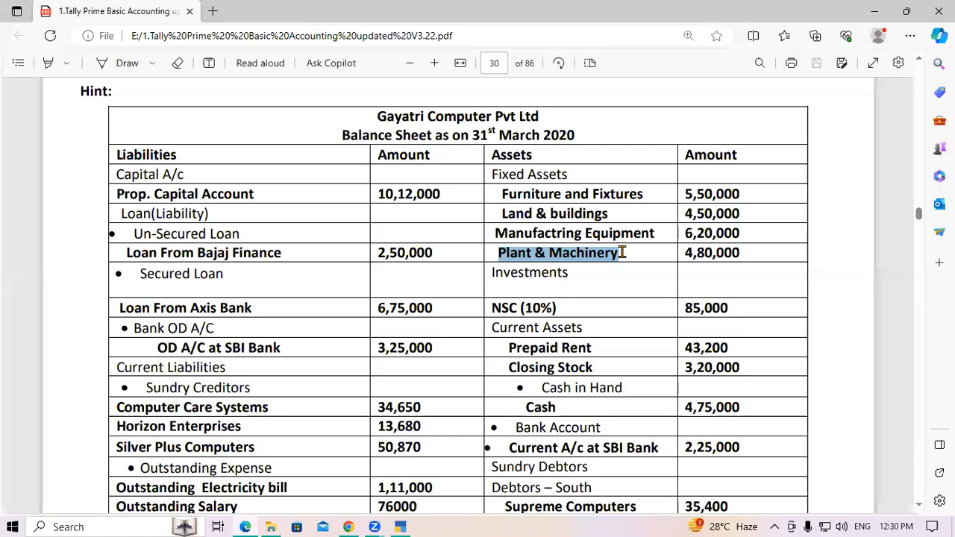
{"action": "left_click_drag", "start_coordinate": [490, 272], "coordinate": [572, 286]}
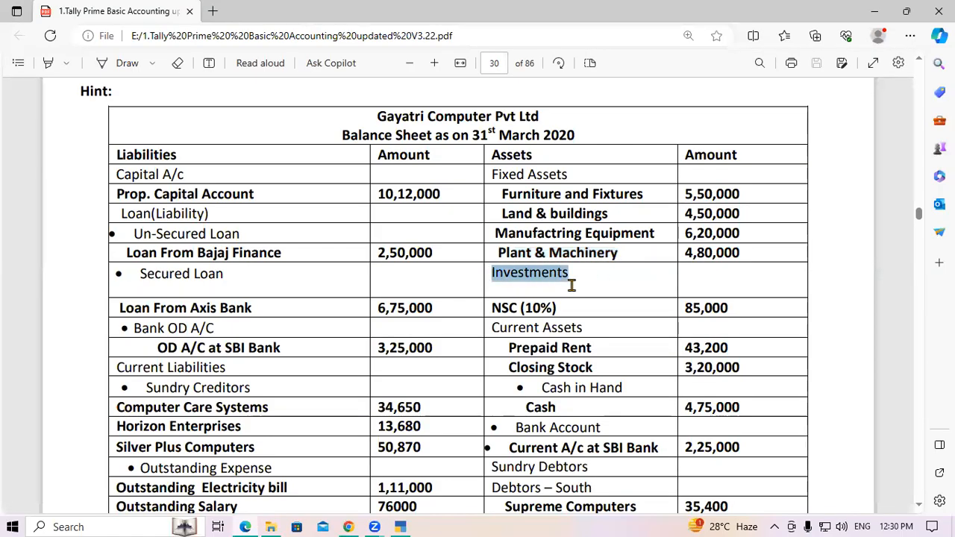
{"action": "left_click", "coordinate": [586, 285]}
{"action": "left_click_drag", "start_coordinate": [498, 309], "coordinate": [571, 309]}
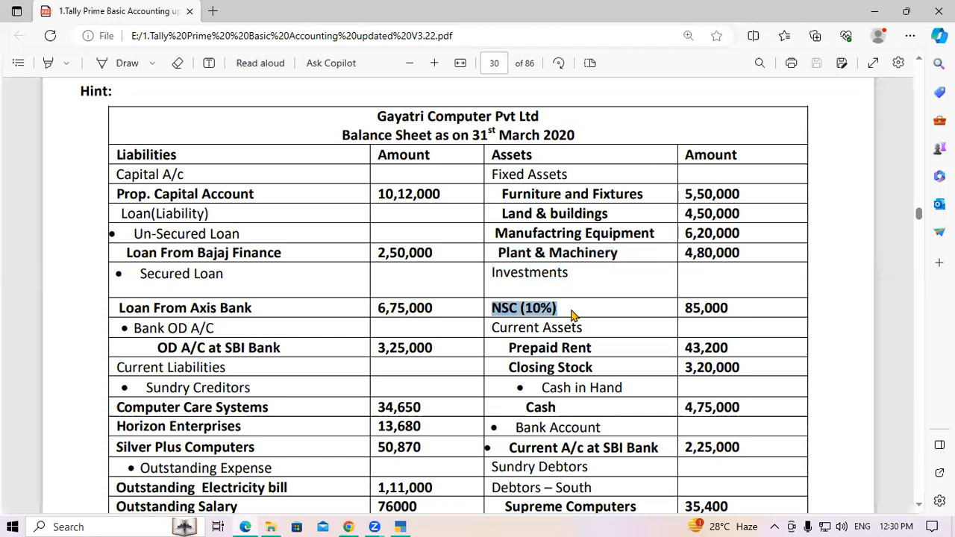
{"action": "key", "text": "alt+Tab"}
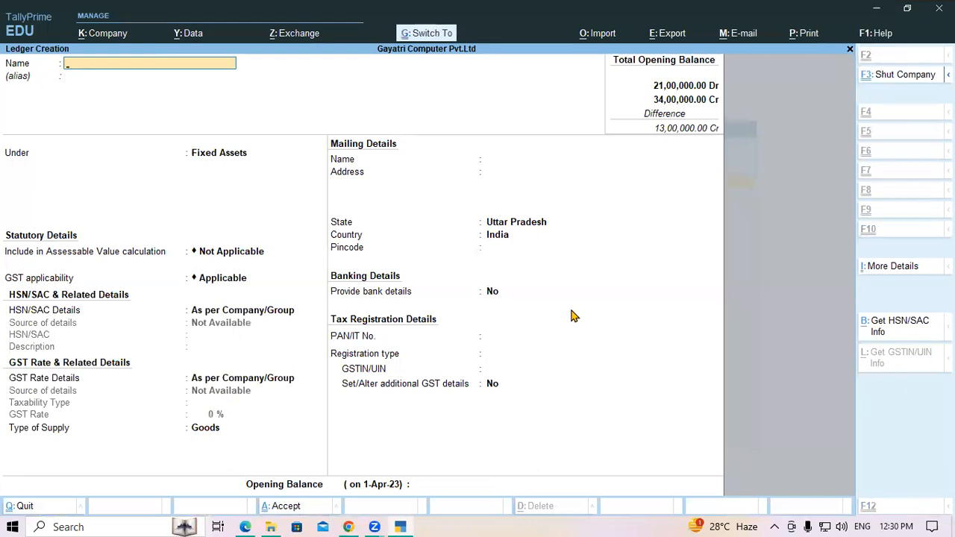
{"action": "key", "text": "ctrl+alt+v"}
{"action": "key", "text": "Return"}
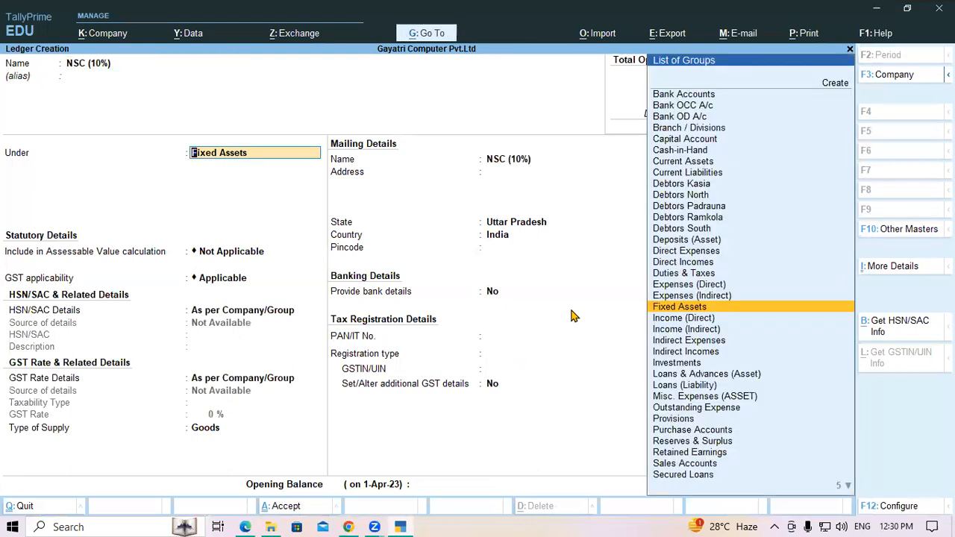
{"action": "type", "text": "In"}
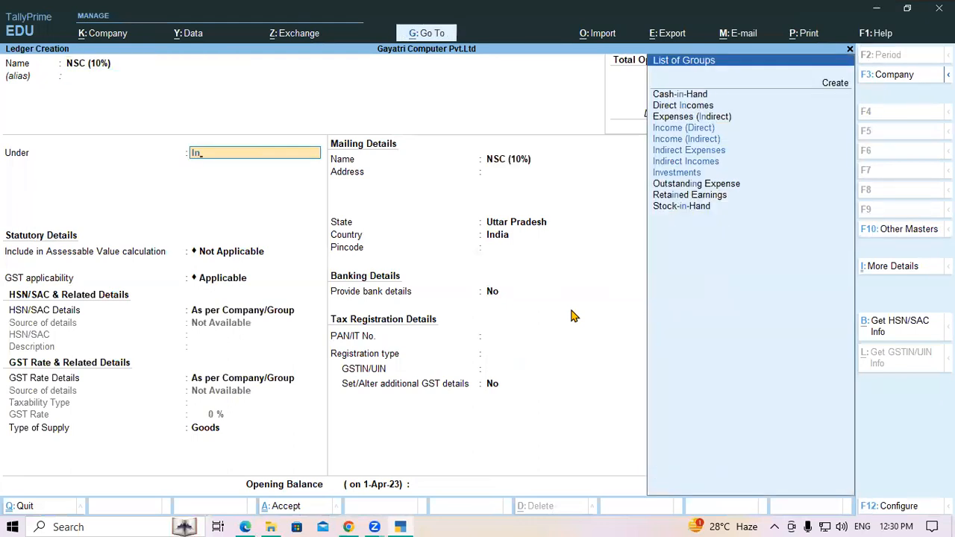
{"action": "type", "text": "ve"}
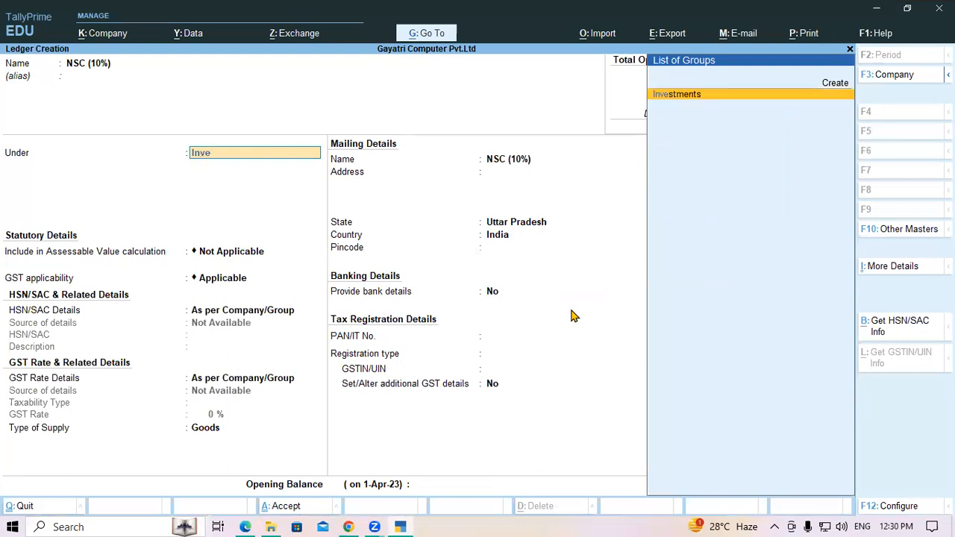
{"action": "key", "text": "Return"}
- Keep the remaining NSC (10%) details at their defaults, set its opening balance to 85,000 Dr and save the ledger
{"action": "key", "text": "Return"}
{"action": "key", "text": "Return"}
{"action": "key", "text": "Return"}
{"action": "key", "text": "Return"}
{"action": "key", "text": "Return"}
{"action": "key", "text": "Return"}
{"action": "key", "text": "Return"}
{"action": "key", "text": "Return"}
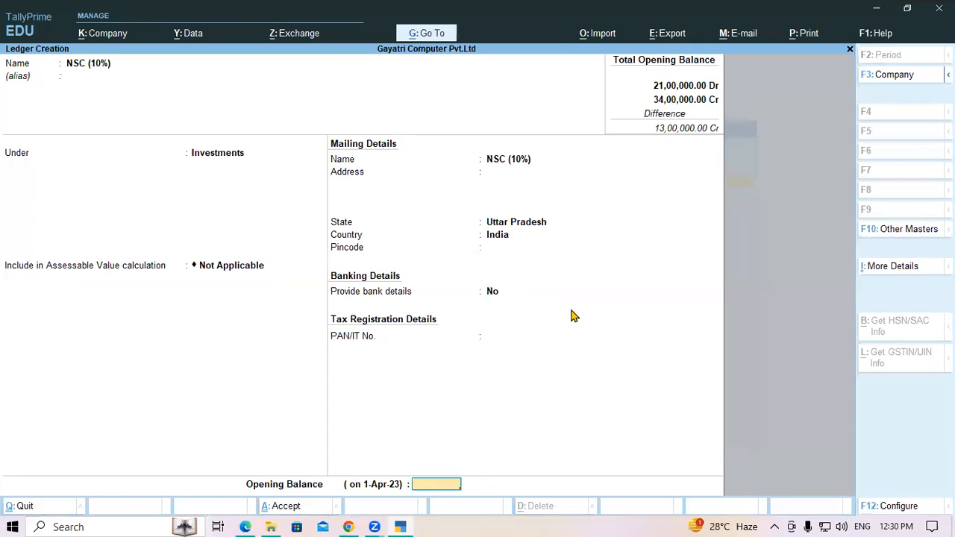
{"action": "type", "text": "8500"}
{"action": "key", "text": "Return"}
{"action": "key", "text": "Return"}
{"action": "key", "text": "Return"}
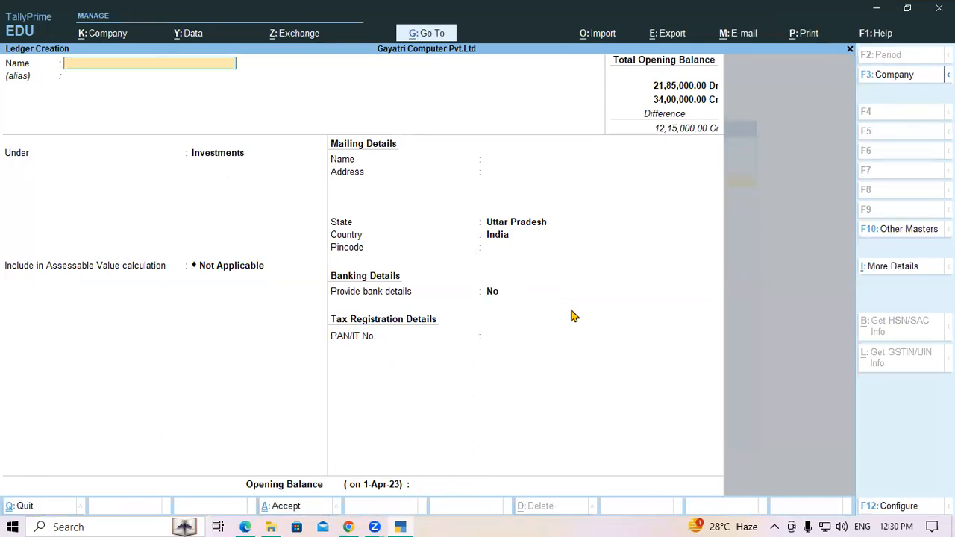
- Copy the Prepaid Rent name from the balance sheet PDF into the new TallyPrime ledger
{"action": "key", "text": "alt+Tab"}
{"action": "left_click_drag", "start_coordinate": [492, 328], "coordinate": [576, 327]}
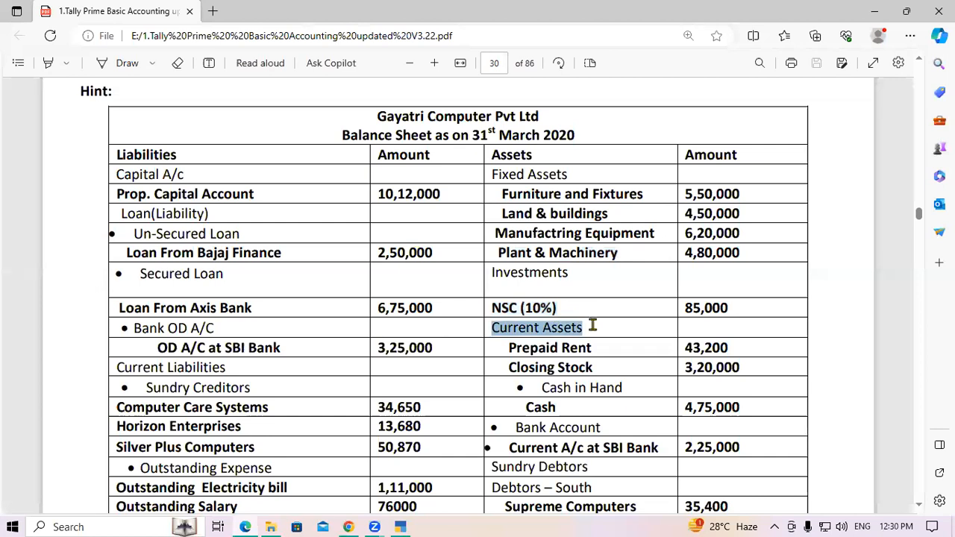
{"action": "scroll", "coordinate": [593, 326], "scroll_direction": "down", "scroll_amount": 2}
{"action": "left_click_drag", "start_coordinate": [509, 279], "coordinate": [600, 278]}
{"action": "key", "text": "ctrl+c"}
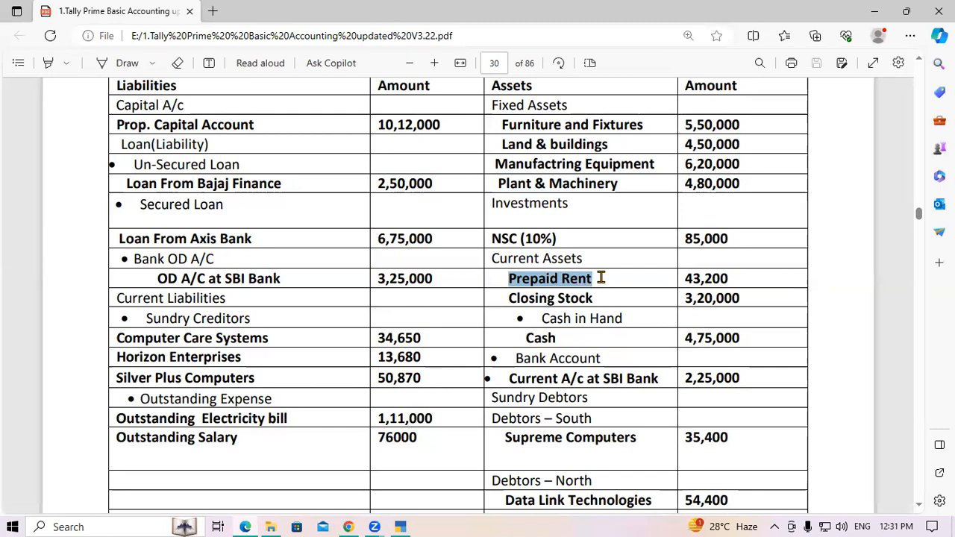
{"action": "key", "text": "alt+Tab"}
{"action": "key", "text": "ctrl+v"}
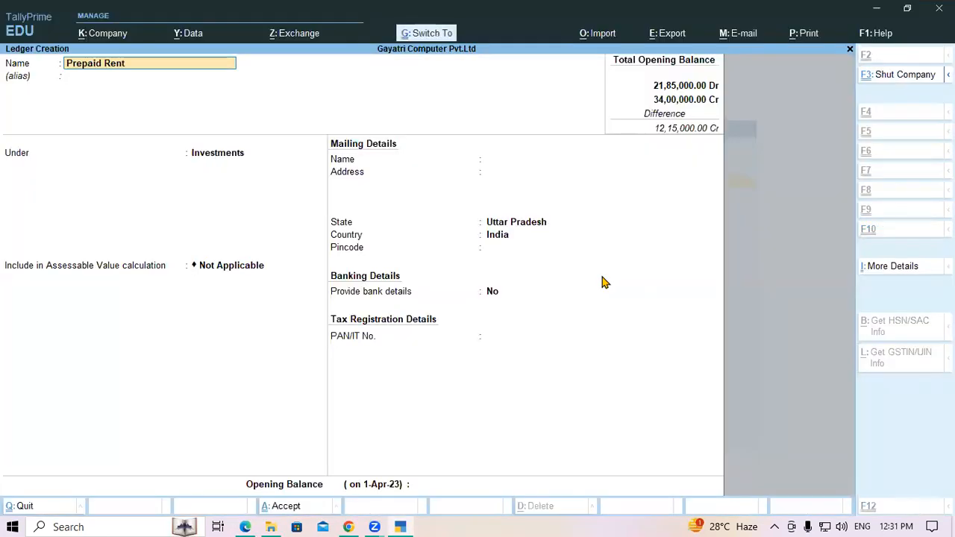
- Skip the alias and place the Prepaid Rent ledger under the Current Assets group
{"action": "key", "text": "Return"}
{"action": "key", "text": "Return"}
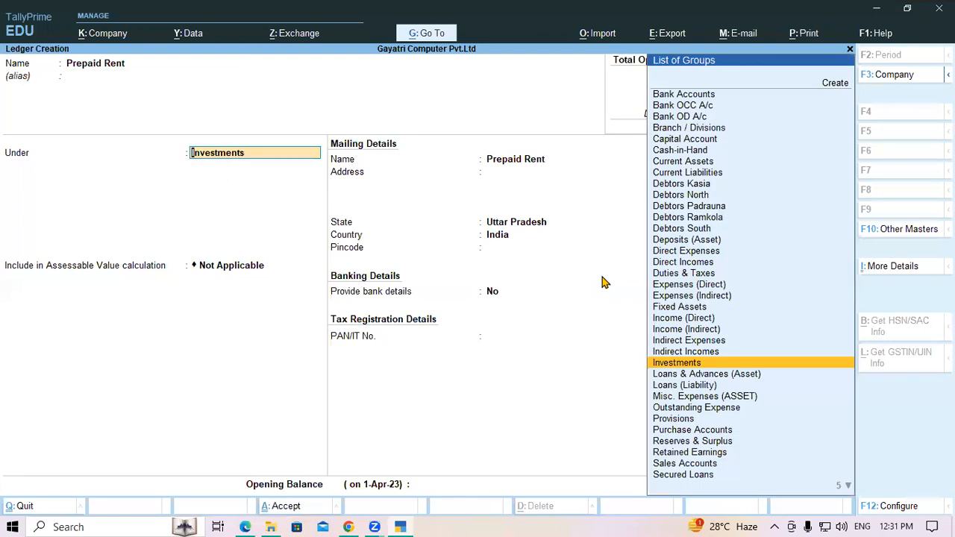
{"action": "type", "text": "Cure"}
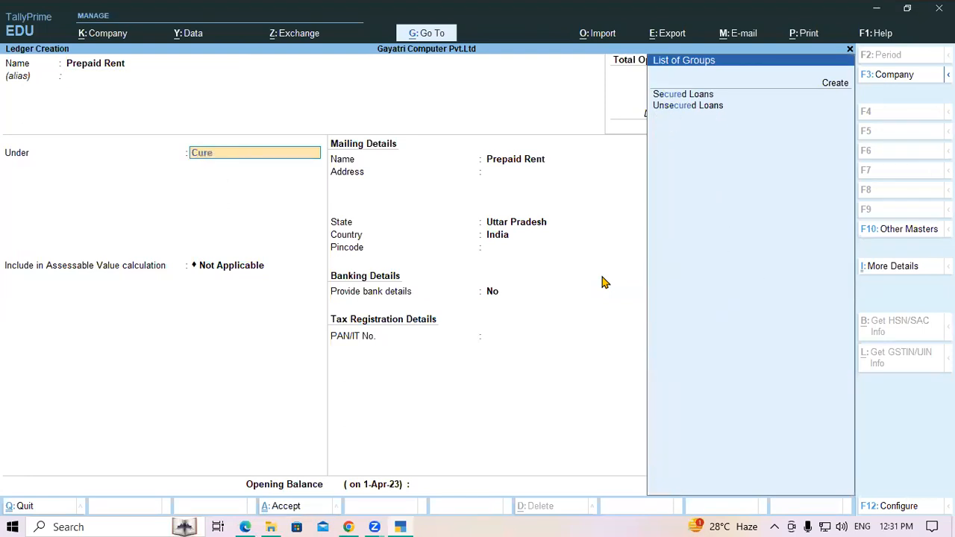
{"action": "key", "text": "BackSpace"}
{"action": "type", "text": "r"}
{"action": "key", "text": "Return"}
- Keep the statutory, mailing, banking and tax details of Prepaid Rent at their defaults
{"action": "key", "text": "Return"}
{"action": "key", "text": "Return"}
{"action": "key", "text": "Return"}
{"action": "key", "text": "Return"}
{"action": "key", "text": "Return"}
{"action": "key", "text": "Return"}
{"action": "key", "text": "Return"}
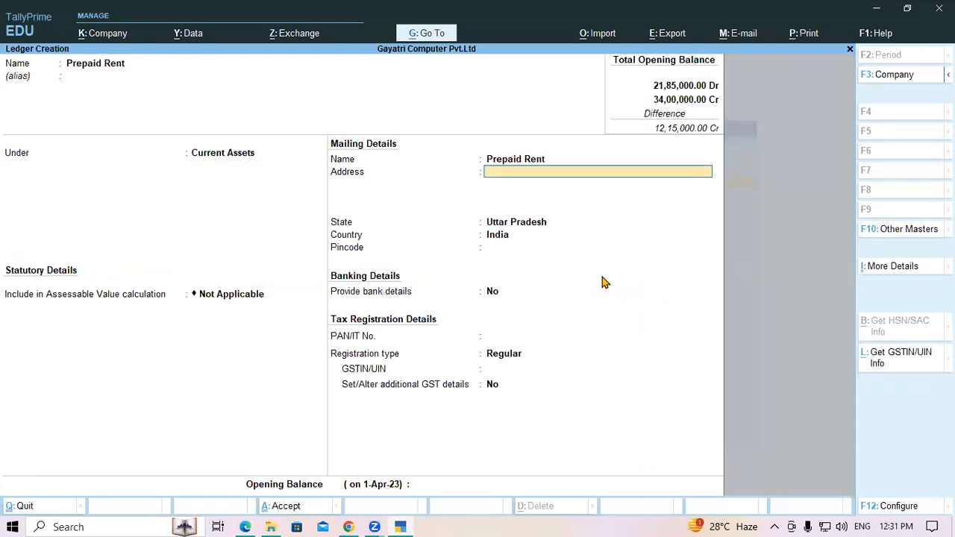
{"action": "key", "text": "Return"}
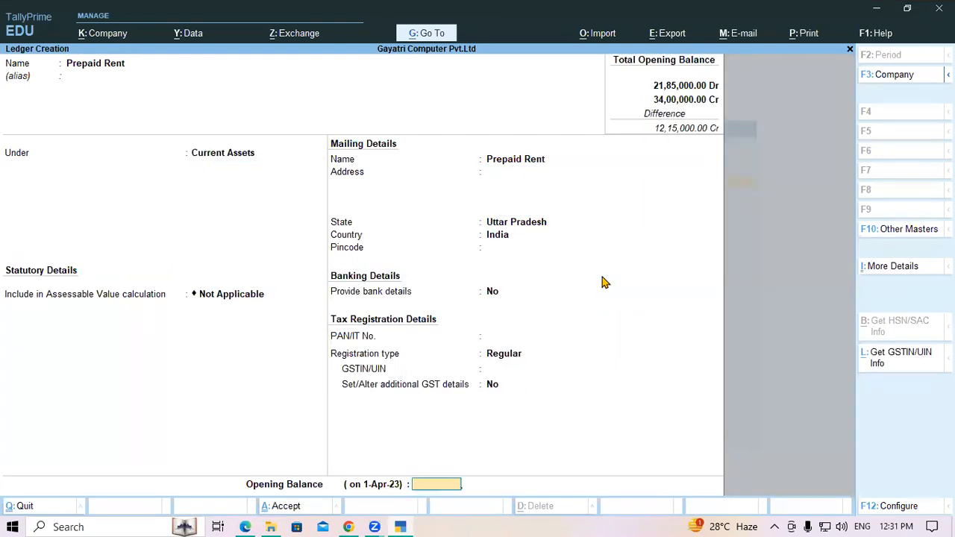
- Check the Prepaid Rent amount in the PDF, set its opening balance to 43,200 Dr and save the ledger
{"action": "key", "text": "alt+Tab"}
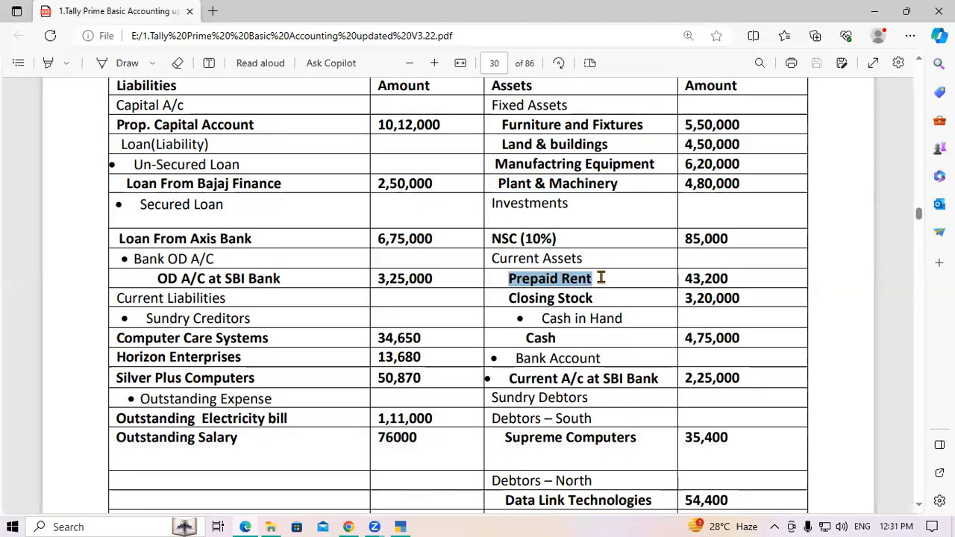
{"action": "key", "text": "alt+Tab"}
{"action": "type", "text": "43,200"}
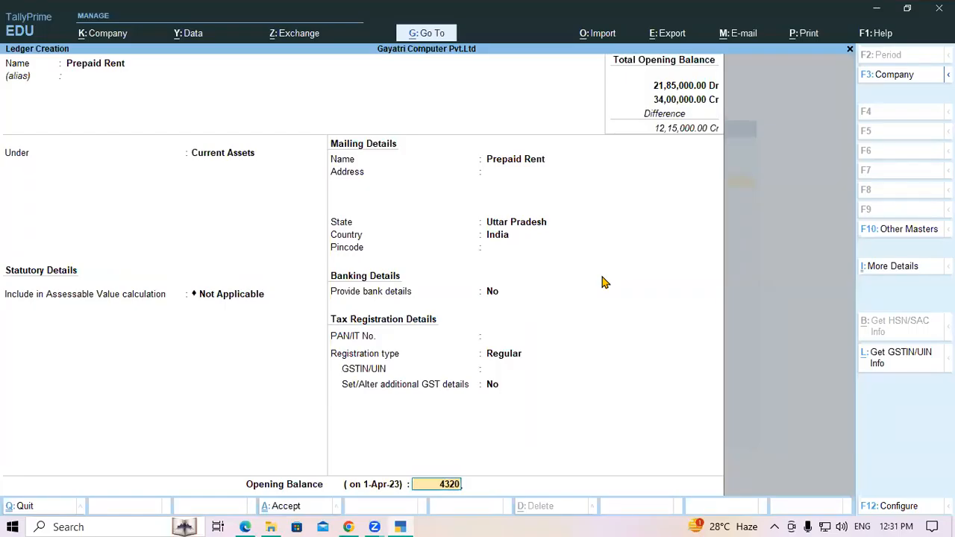
{"action": "key", "text": "Return"}
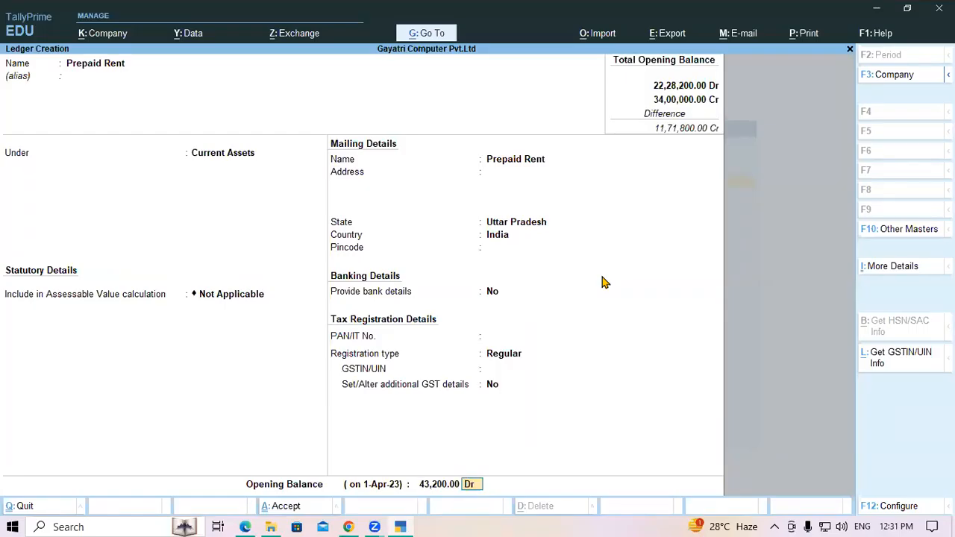
{"action": "key", "text": "Return"}
{"action": "key", "text": "Return"}
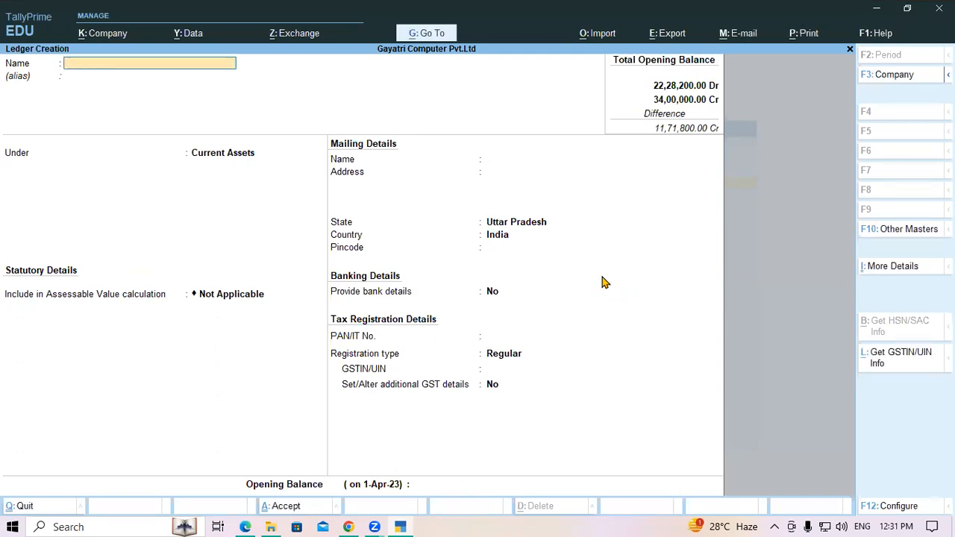
{"action": "key", "text": "alt+Tab"}
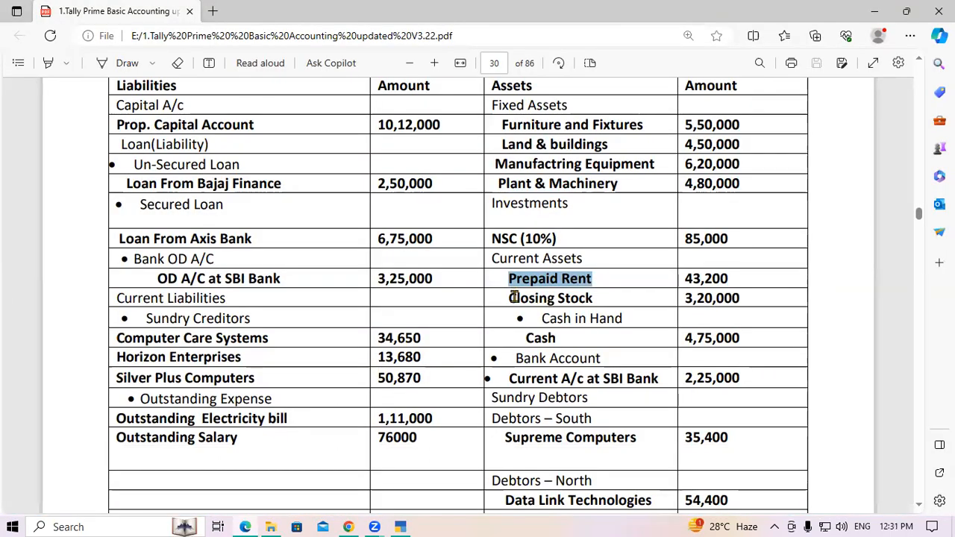
{"action": "left_click_drag", "start_coordinate": [508, 302], "coordinate": [601, 296]}
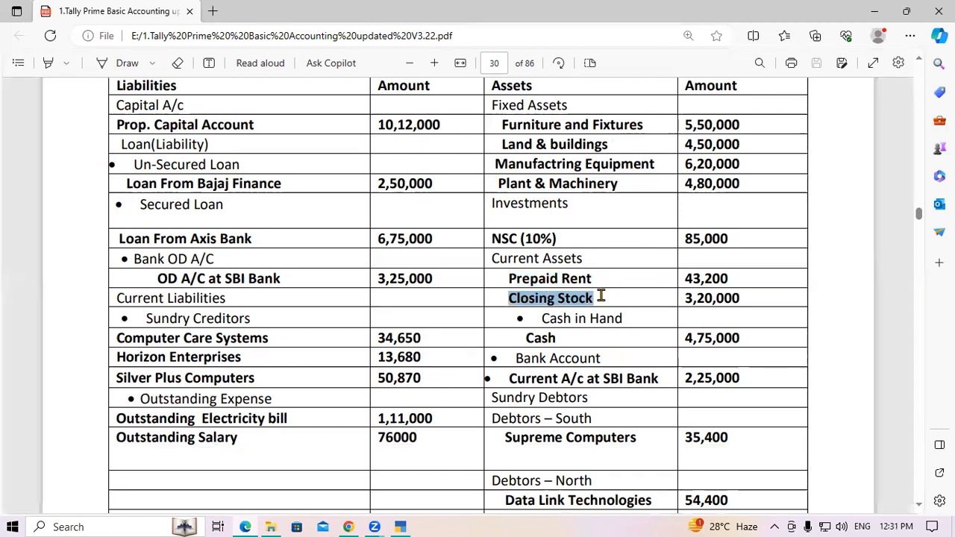
{"action": "key", "text": "ctrl+c"}
{"action": "key", "text": "alt+Tab"}
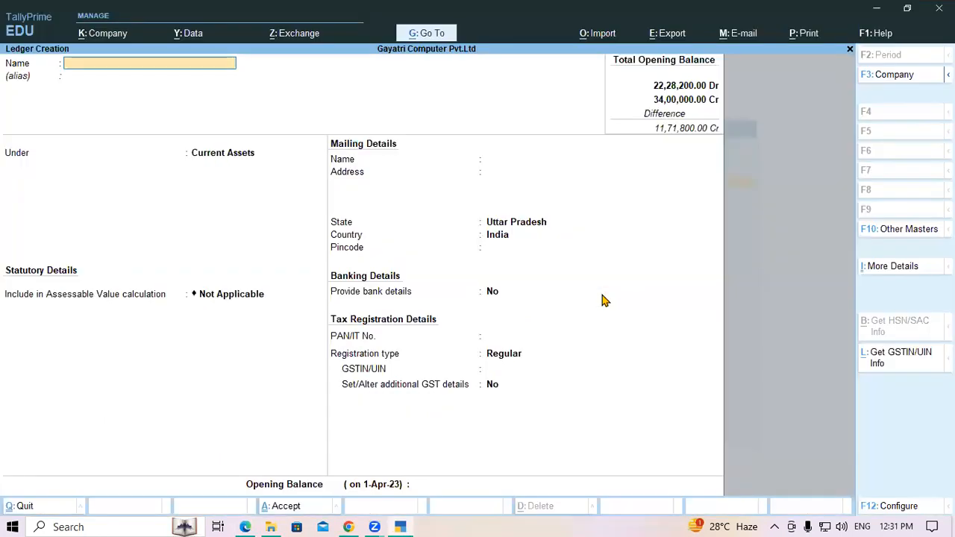
{"action": "key", "text": "ctrl+alt+v"}
{"action": "key", "text": "Escape"}
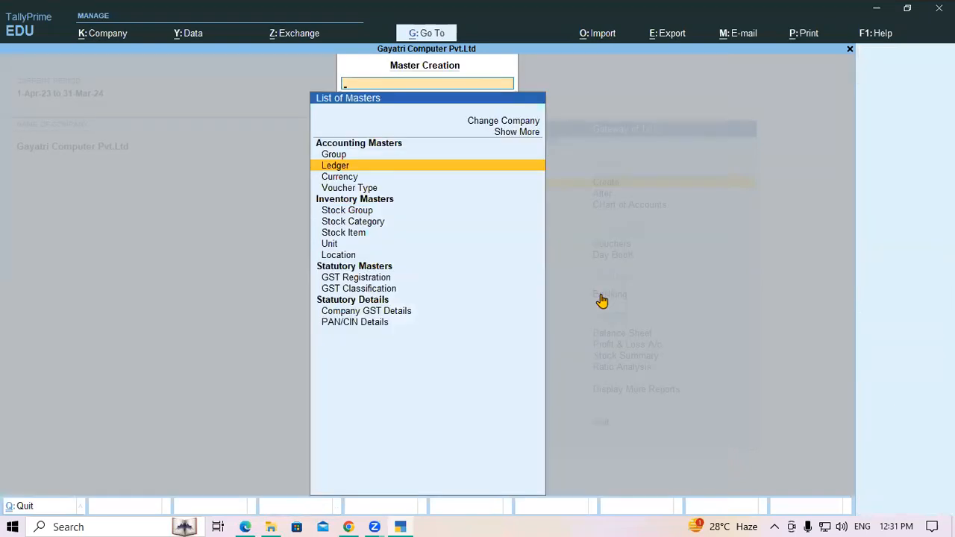
{"action": "key", "text": "Escape"}
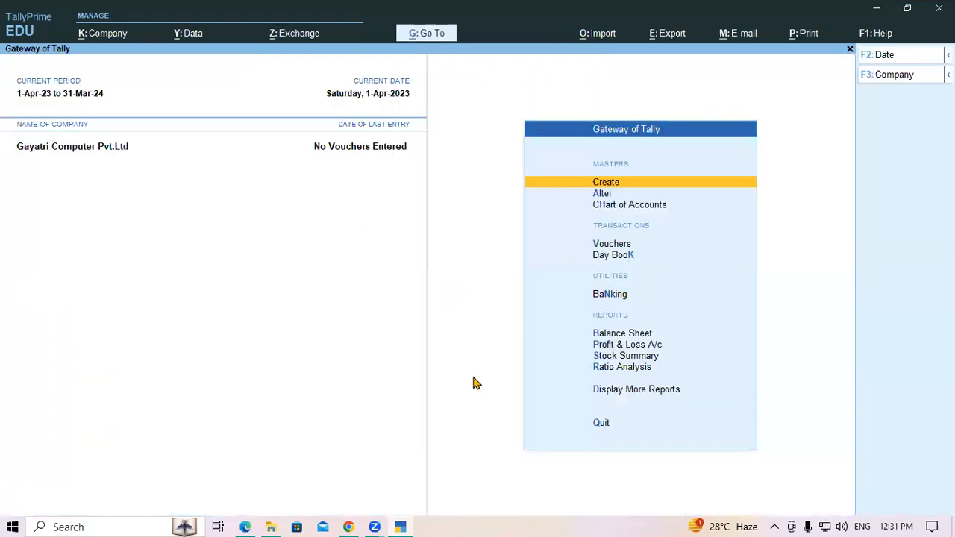
- Switch to the balance sheet PDF and select the Current A/c at SBI Bank name for copying
{"action": "left_click", "coordinate": [247, 526]}
{"action": "left_click_drag", "start_coordinate": [599, 321], "coordinate": [551, 340]}
{"action": "double_click", "coordinate": [552, 338]}
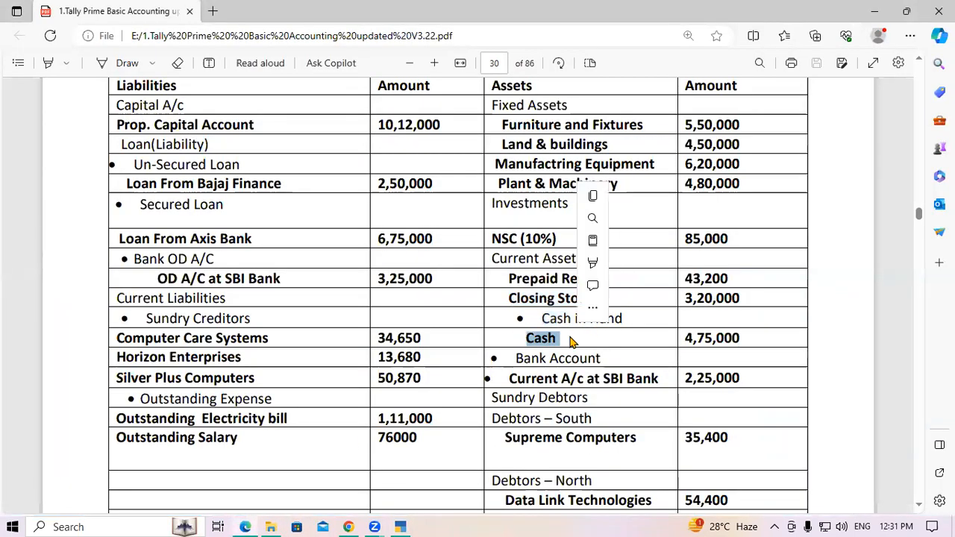
{"action": "scroll", "coordinate": [569, 341], "scroll_direction": "down", "scroll_amount": 1}
{"action": "left_click", "coordinate": [512, 316]}
{"action": "left_click_drag", "start_coordinate": [516, 291], "coordinate": [608, 288]}
{"action": "left_click", "coordinate": [608, 288]}
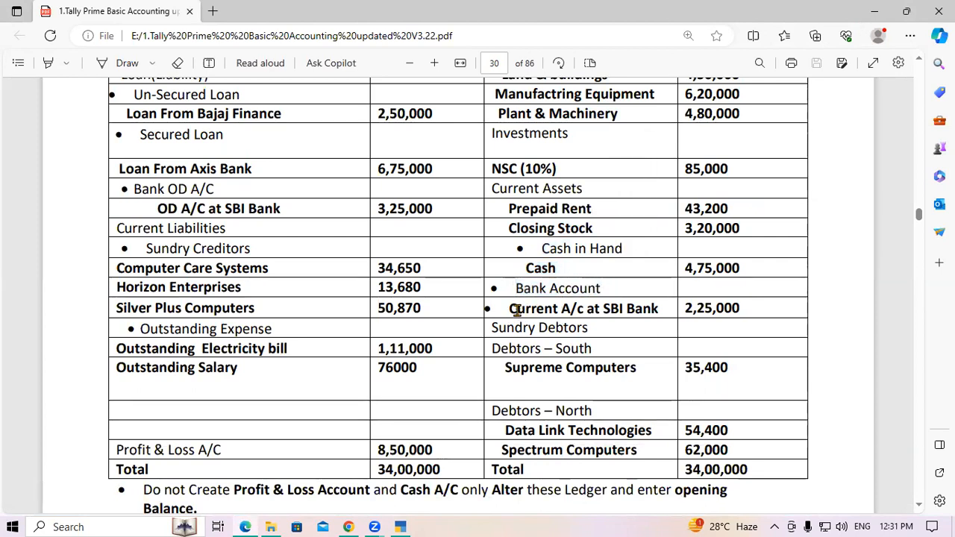
{"action": "left_click_drag", "start_coordinate": [512, 311], "coordinate": [663, 309]}
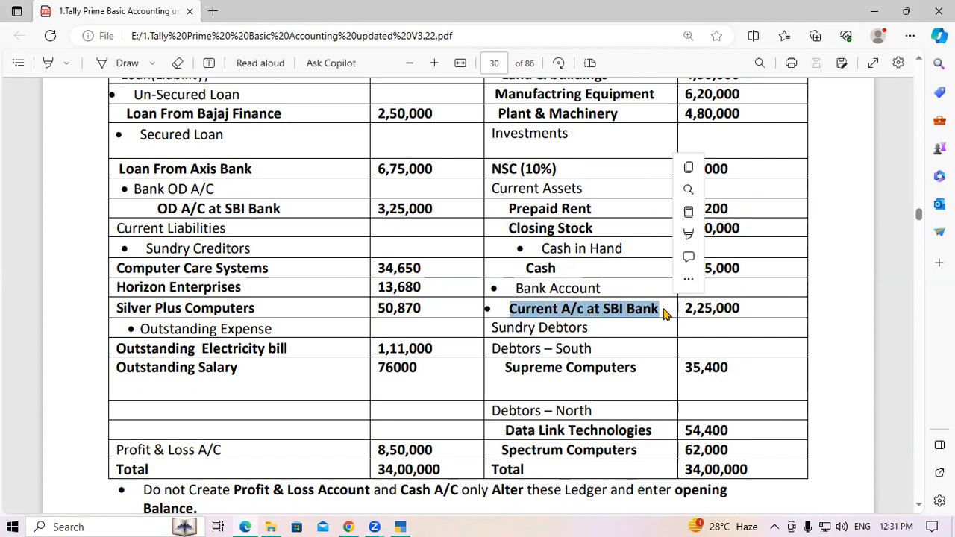
- Open a new ledger in TallyPrime and name it Current A/c at SBI Bank
{"action": "key", "text": "alt+Tab"}
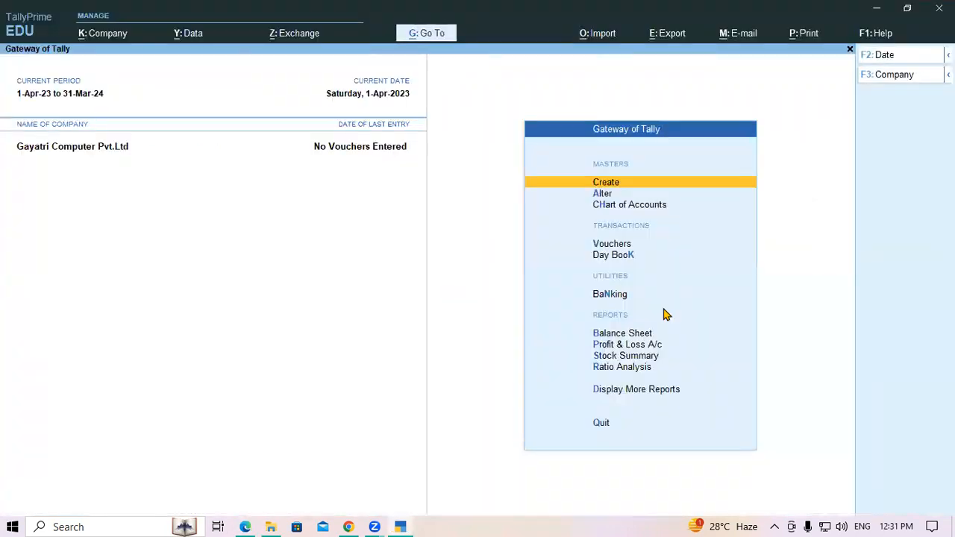
{"action": "key", "text": "Return"}
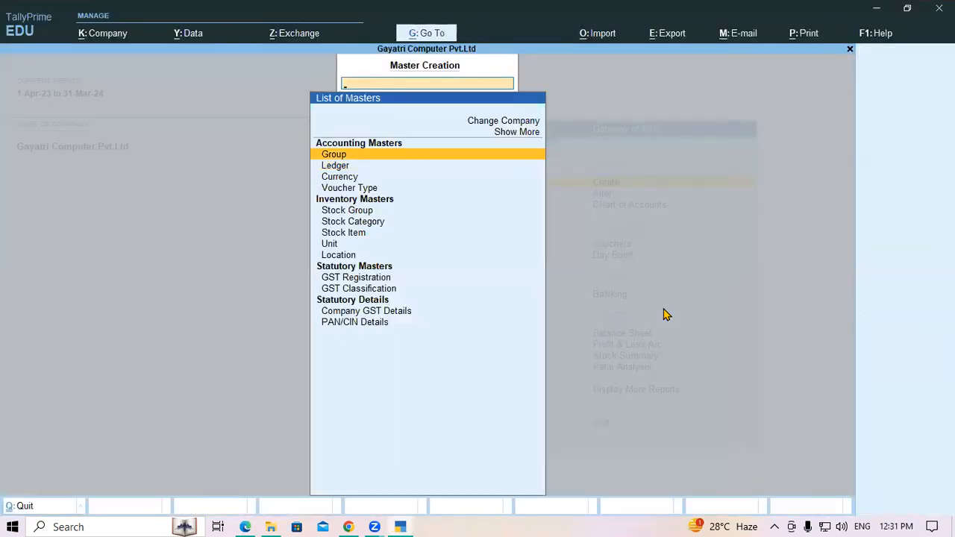
{"action": "key", "text": "Down"}
{"action": "key", "text": "Return"}
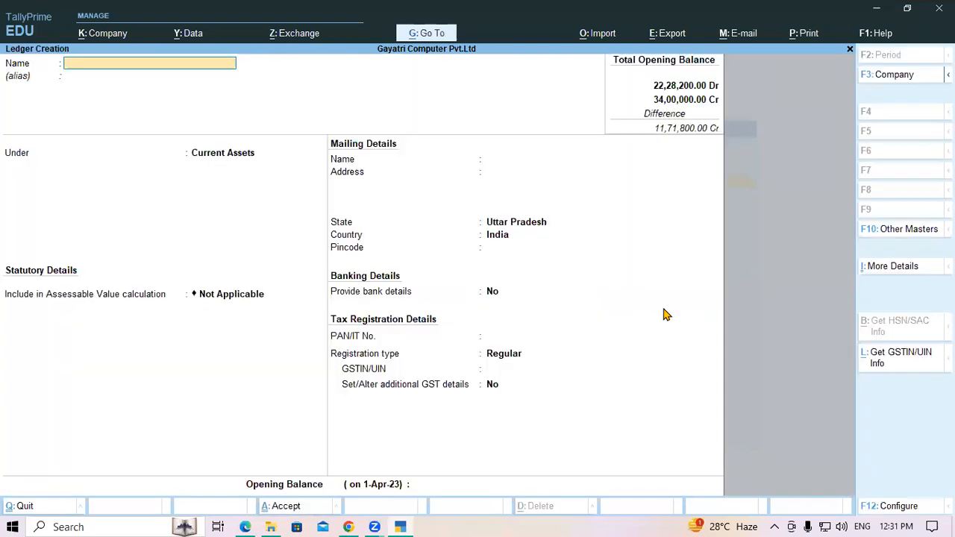
{"action": "key", "text": "ctrl+v"}
- Skip the alias and place the Current A/c at SBI Bank ledger under Bank Accounts
{"action": "key", "text": "Return"}
{"action": "key", "text": "Return"}
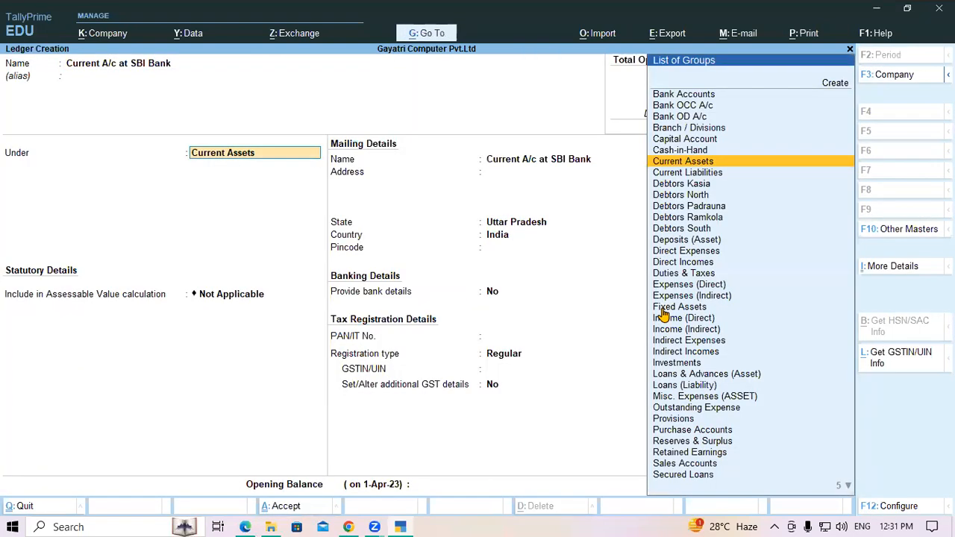
{"action": "type", "text": "S"}
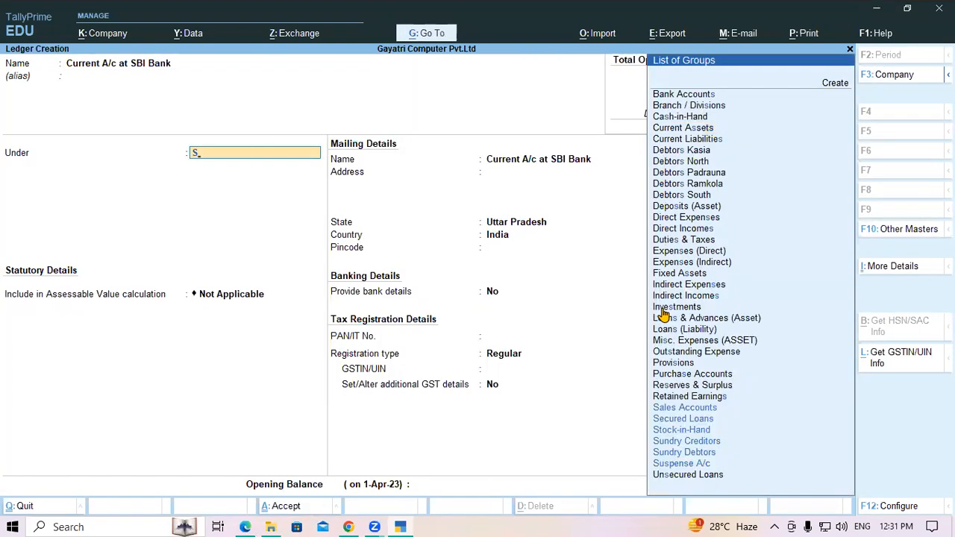
{"action": "key", "text": "BackSpace"}
{"action": "type", "text": "B"}
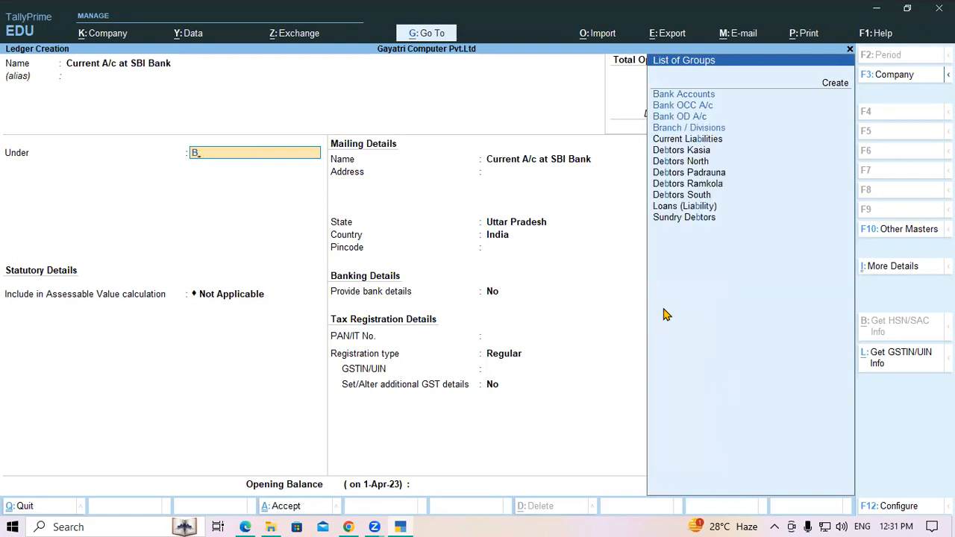
{"action": "key", "text": "Return"}
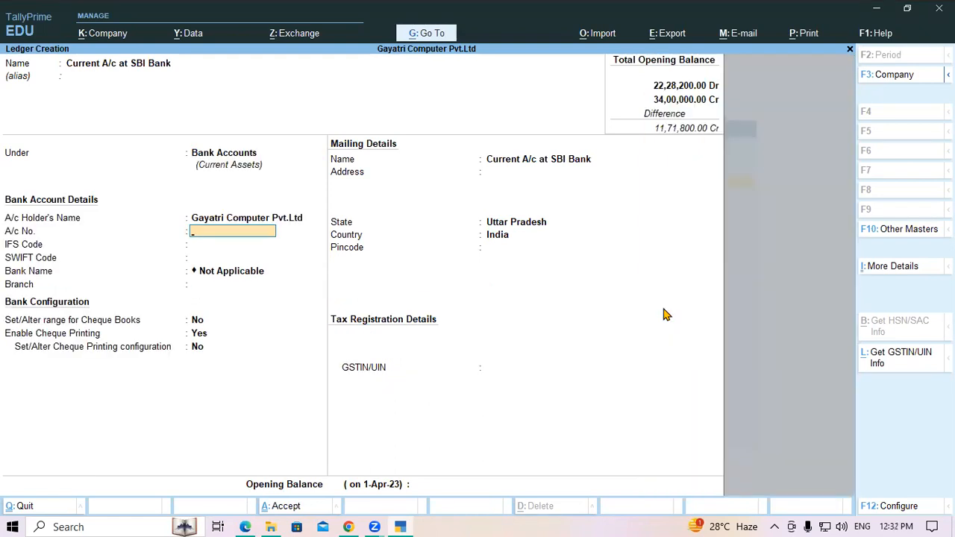
- Leave the bank account, cheque, mailing and tax details of Current A/c at SBI Bank at their defaults
{"action": "key", "text": "Return"}
{"action": "key", "text": "Return"}
{"action": "key", "text": "Return"}
{"action": "key", "text": "Return"}
{"action": "key", "text": "Return"}
{"action": "key", "text": "Return"}
{"action": "key", "text": "Return"}
{"action": "key", "text": "Return"}
{"action": "key", "text": "Return"}
{"action": "key", "text": "Return"}
{"action": "key", "text": "Return"}
{"action": "key", "text": "Return"}
{"action": "key", "text": "Return"}
{"action": "key", "text": "Return"}
{"action": "key", "text": "Return"}
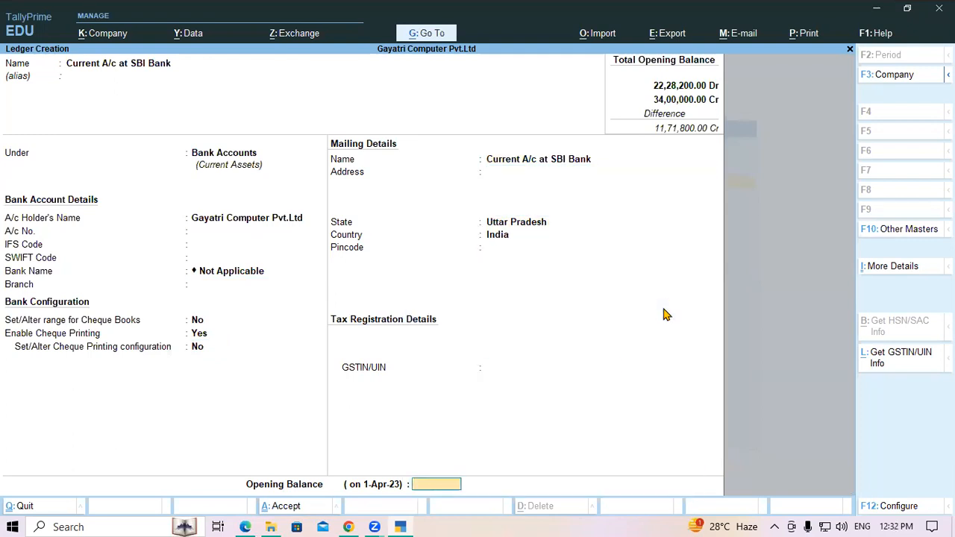
- Set the Current A/c at SBI Bank opening balance to 2,25,000 Dr and save the ledger
{"action": "type", "text": "225000"}
{"action": "key", "text": "Return"}
{"action": "key", "text": "Return"}
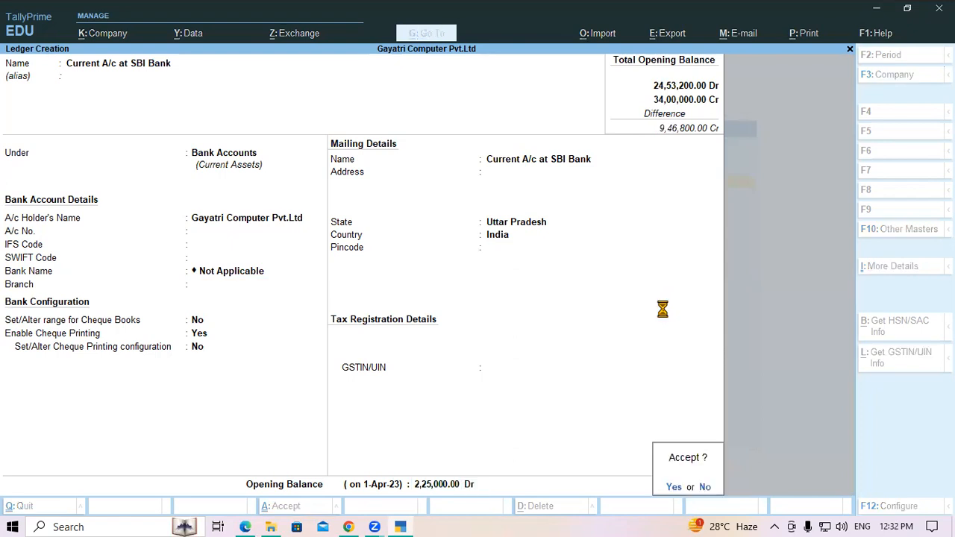
{"action": "key", "text": "y"}
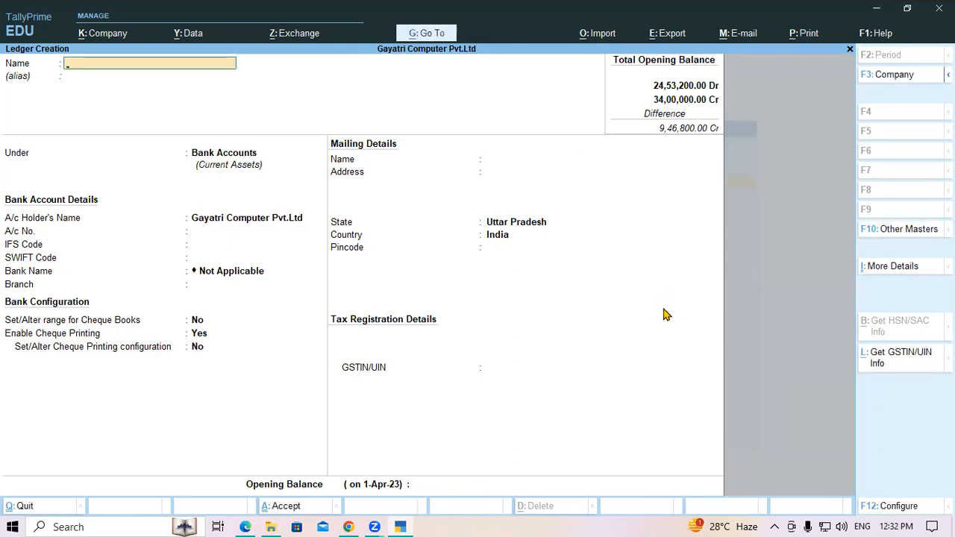
- Copy the Supreme Computers name from Debtors – South in the balance sheet PDF into a new TallyPrime ledger
{"action": "key", "text": "alt+Tab"}
{"action": "left_click_drag", "start_coordinate": [492, 330], "coordinate": [594, 328]}
{"action": "left_click", "coordinate": [492, 351]}
{"action": "left_click_drag", "start_coordinate": [492, 350], "coordinate": [589, 347]}
{"action": "left_click", "coordinate": [588, 348]}
{"action": "left_click_drag", "start_coordinate": [506, 369], "coordinate": [644, 366]}
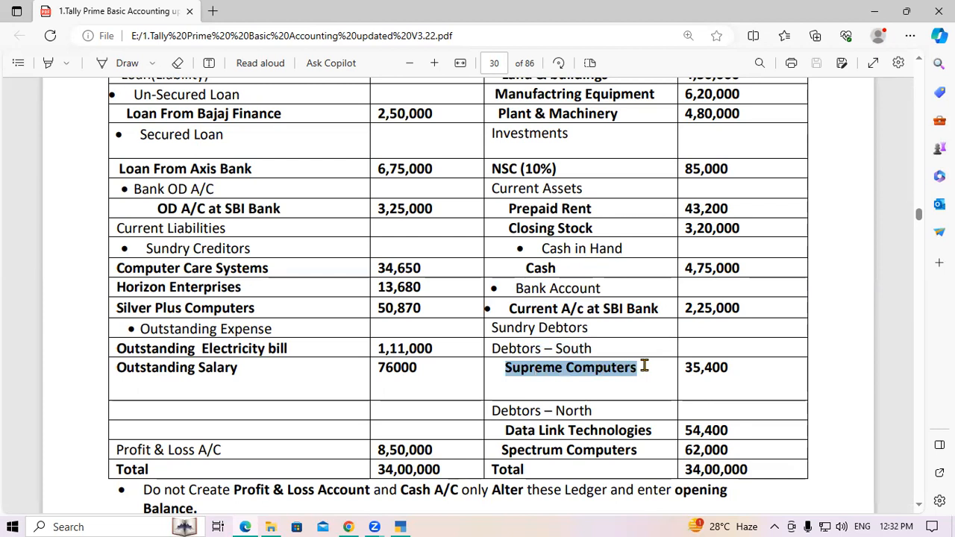
{"action": "key", "text": "ctrl+c"}
{"action": "key", "text": "alt+Tab"}
{"action": "key", "text": "ctrl+v"}
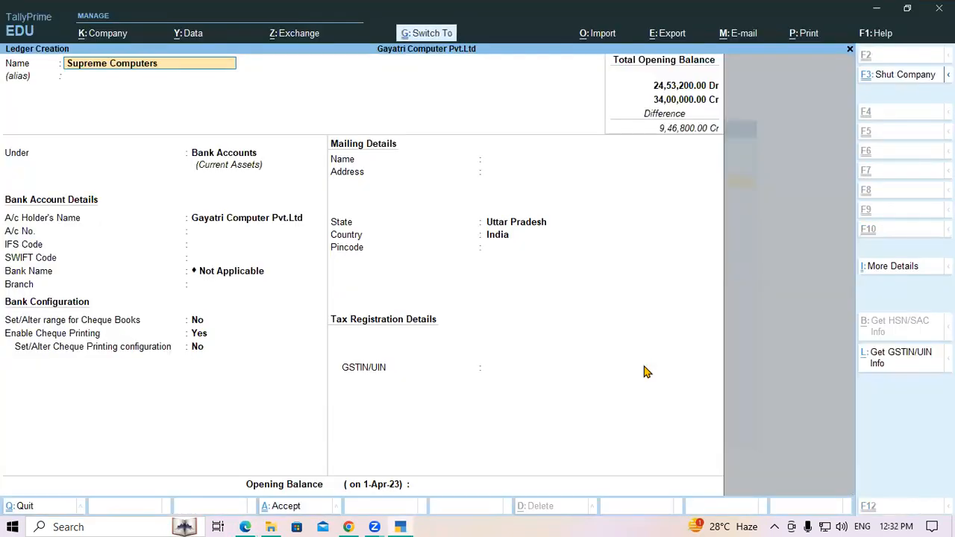
- Skip the alias and place the Supreme Computers ledger under the Debtors South group
{"action": "key", "text": "Return"}
{"action": "key", "text": "Return"}
{"action": "type", "text": "Deb"}
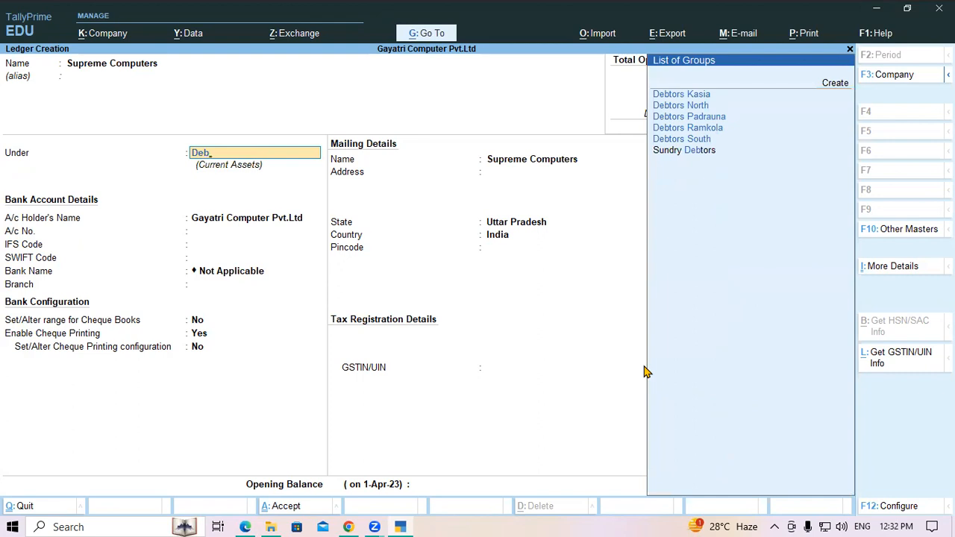
{"action": "key", "text": "Down"}
{"action": "key", "text": "Down"}
{"action": "key", "text": "Down"}
{"action": "key", "text": "Down"}
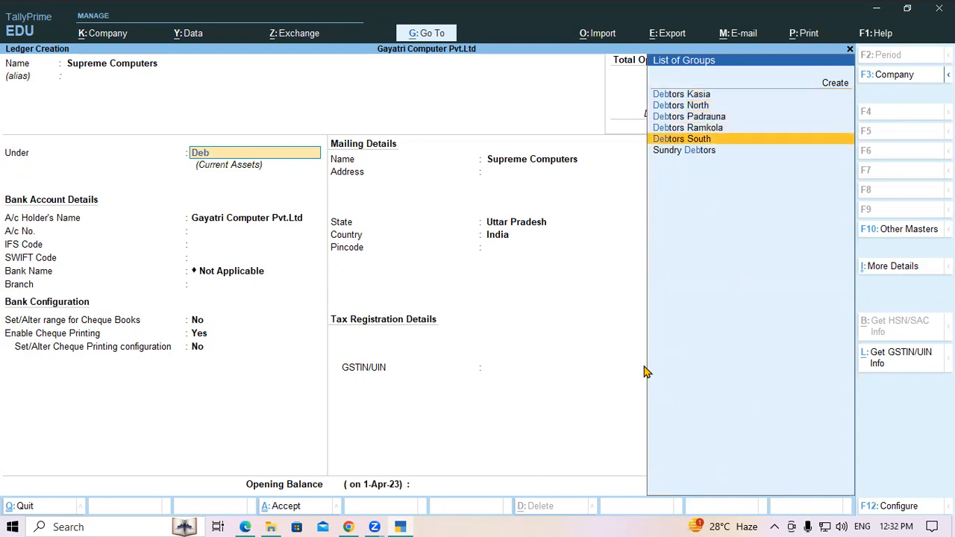
{"action": "key", "text": "Return"}
- Keep the bill-by-bill, credit period, mailing, banking and tax details of Supreme Computers at their defaults
{"action": "key", "text": "Return"}
{"action": "key", "text": "Return"}
{"action": "key", "text": "Return"}
{"action": "key", "text": "Return"}
{"action": "key", "text": "Return"}
{"action": "key", "text": "Return"}
{"action": "key", "text": "Return"}
{"action": "key", "text": "Return"}
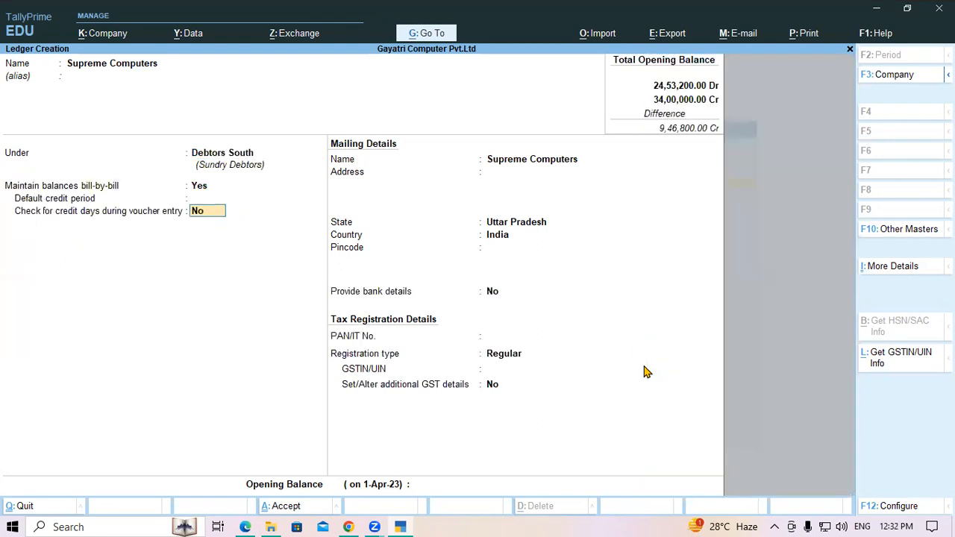
{"action": "key", "text": "Return"}
{"action": "key", "text": "Return"}
{"action": "key", "text": "Return"}
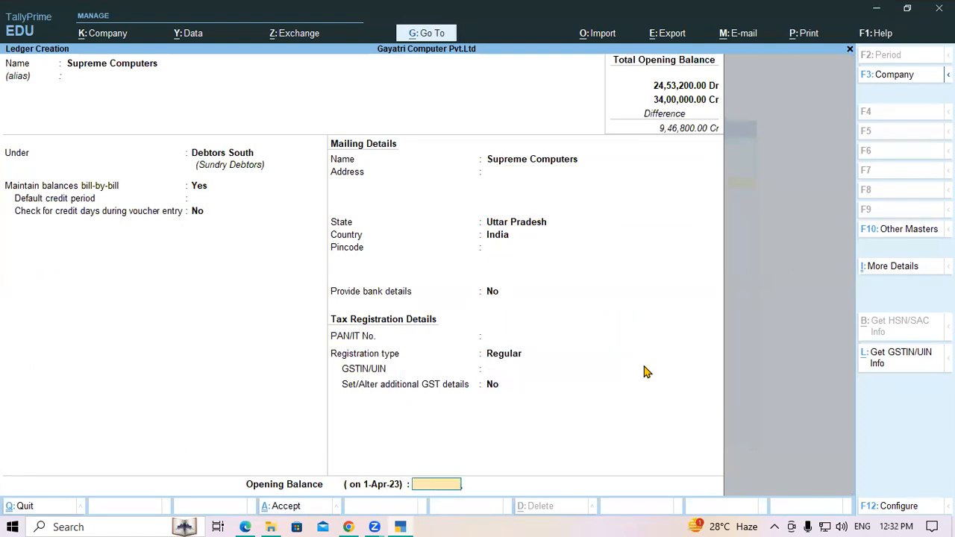
- Set the Supreme Computers opening balance to 35,400 Dr as listed in the balance sheet PDF, skip the bill-wise breakup and save the ledger
{"action": "key", "text": "alt+Tab"}
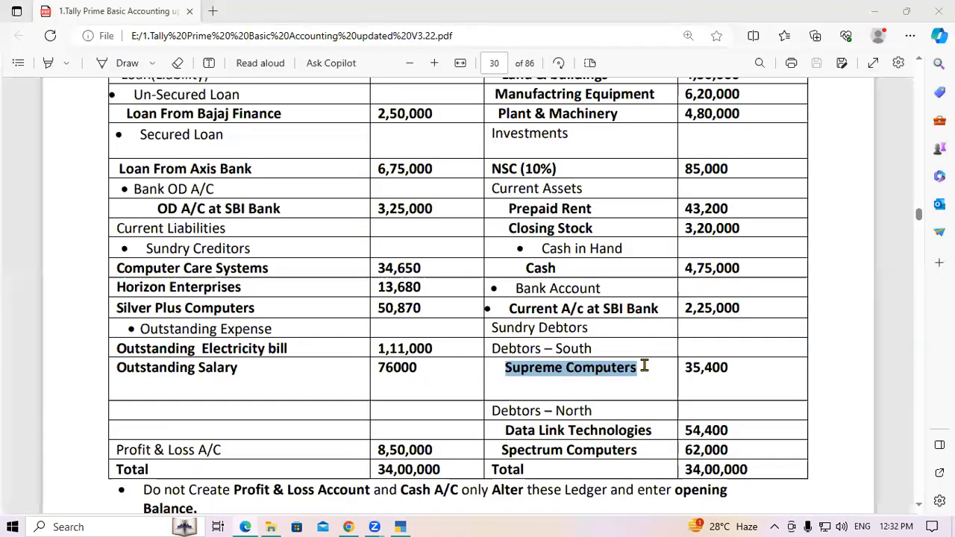
{"action": "key", "text": "alt+Tab"}
{"action": "type", "text": "2"}
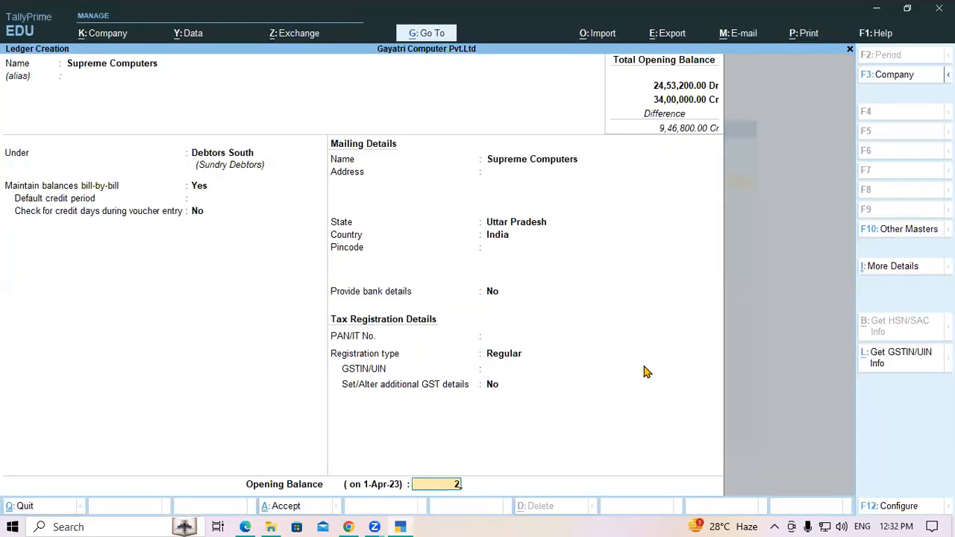
{"action": "type", "text": "5400"}
{"action": "key", "text": "Return"}
{"action": "key", "text": "Return"}
{"action": "key", "text": "Return"}
- Copy the Data Link Technologies name from Debtors – North in the balance sheet PDF into a new TallyPrime ledger
{"action": "key", "text": "alt+Tab"}
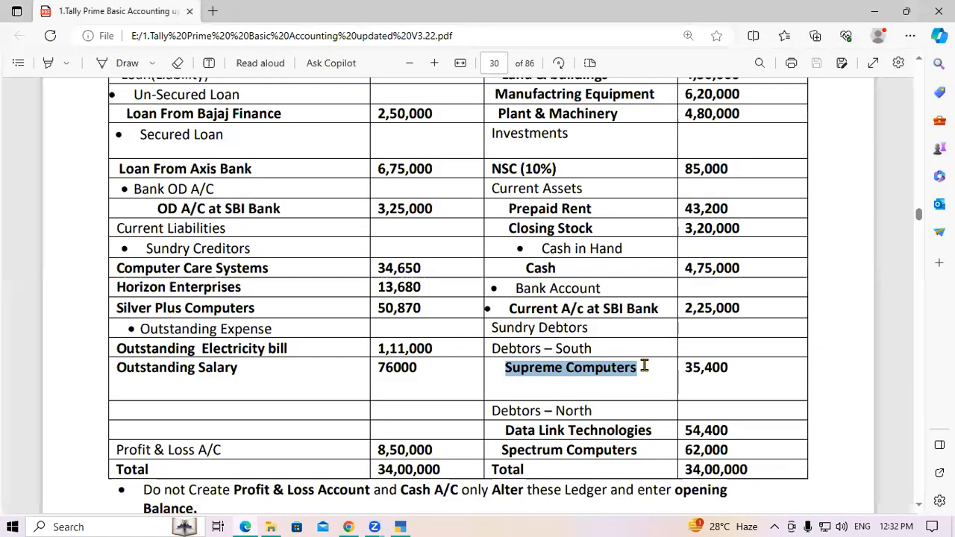
{"action": "left_click_drag", "start_coordinate": [492, 410], "coordinate": [593, 416]}
{"action": "scroll", "coordinate": [567, 416], "scroll_direction": "down", "scroll_amount": 1}
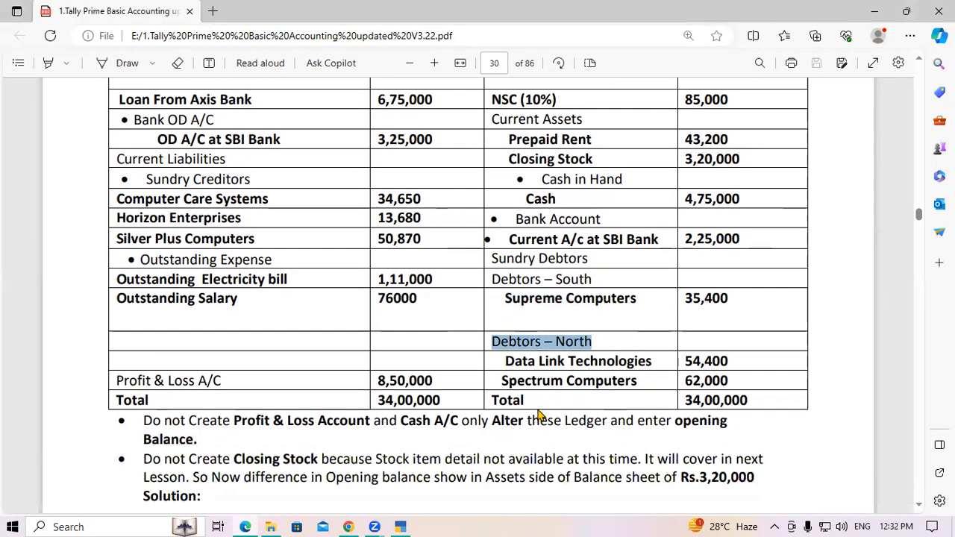
{"action": "left_click_drag", "start_coordinate": [506, 361], "coordinate": [655, 361]}
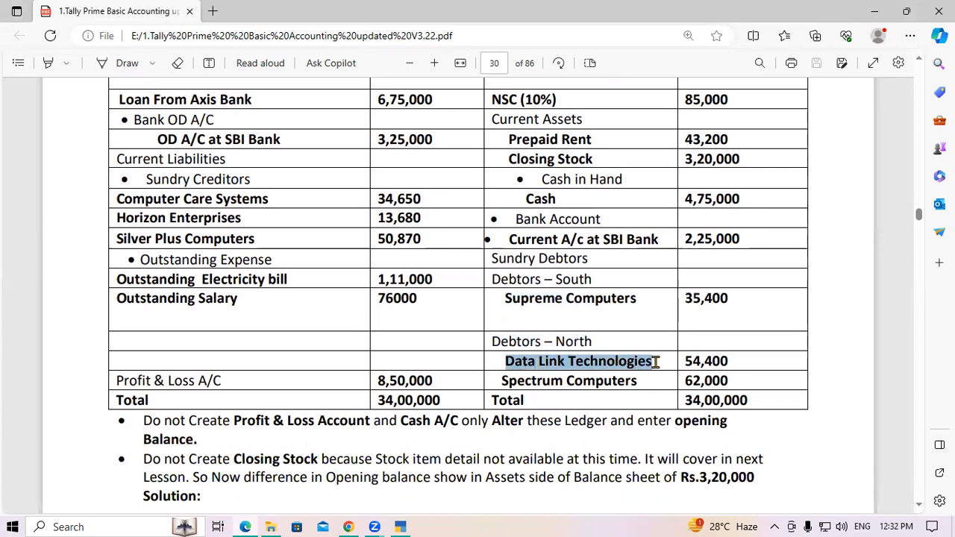
{"action": "key", "text": "ctrl+c"}
{"action": "key", "text": "alt+Tab"}
{"action": "key", "text": "ctrl+alt+v"}
- Skip the alias and place the Data Link Technologies ledger under the Debtors North group
{"action": "key", "text": "Return"}
{"action": "key", "text": "Return"}
{"action": "type", "text": "de"}
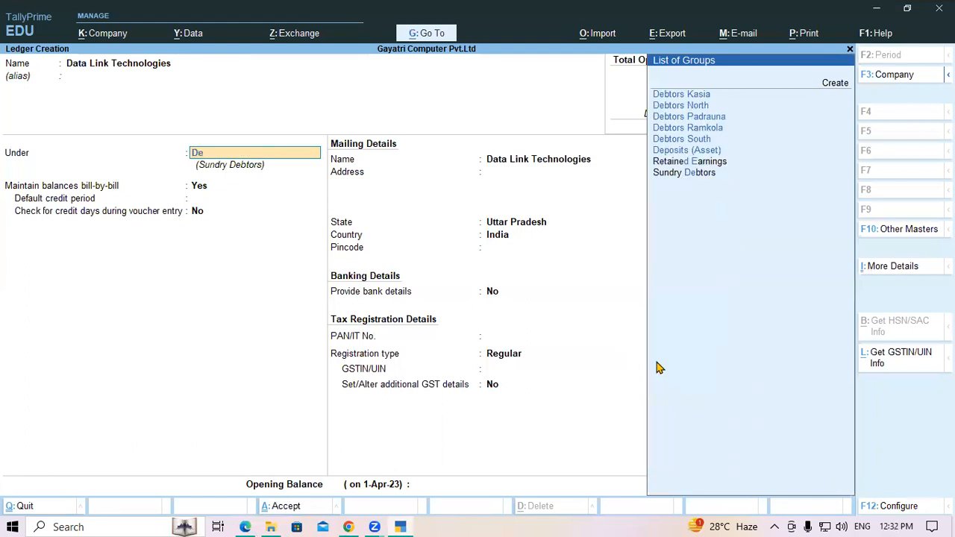
{"action": "key", "text": "Down"}
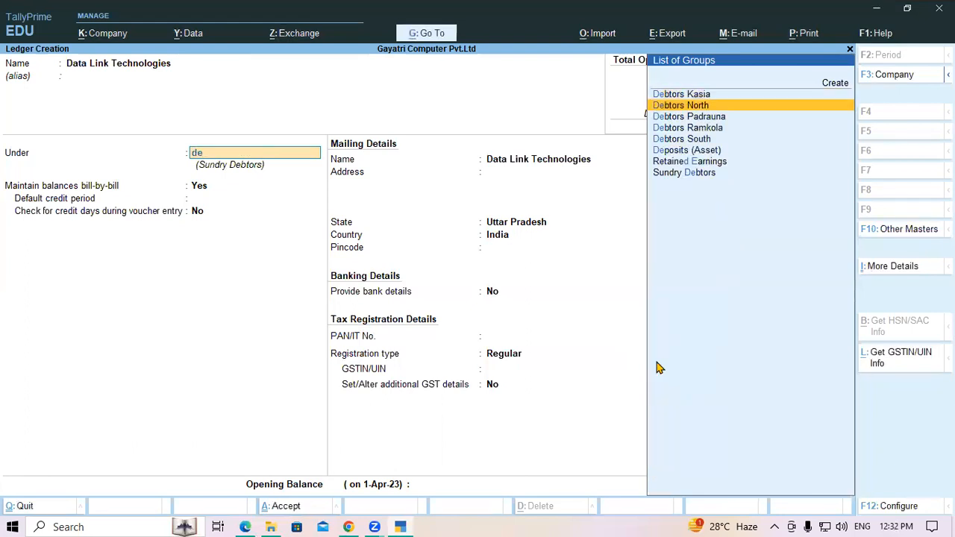
{"action": "key", "text": "Return"}
- Keep the bill-by-bill, credit period, mailing, banking and tax details of Data Link Technologies at their defaults
{"action": "key", "text": "Return"}
{"action": "key", "text": "Return"}
{"action": "key", "text": "Return"}
{"action": "key", "text": "Return"}
{"action": "key", "text": "Return"}
{"action": "key", "text": "Return"}
{"action": "key", "text": "Return"}
{"action": "key", "text": "Return"}
{"action": "key", "text": "Return"}
{"action": "key", "text": "Return"}
{"action": "key", "text": "Return"}
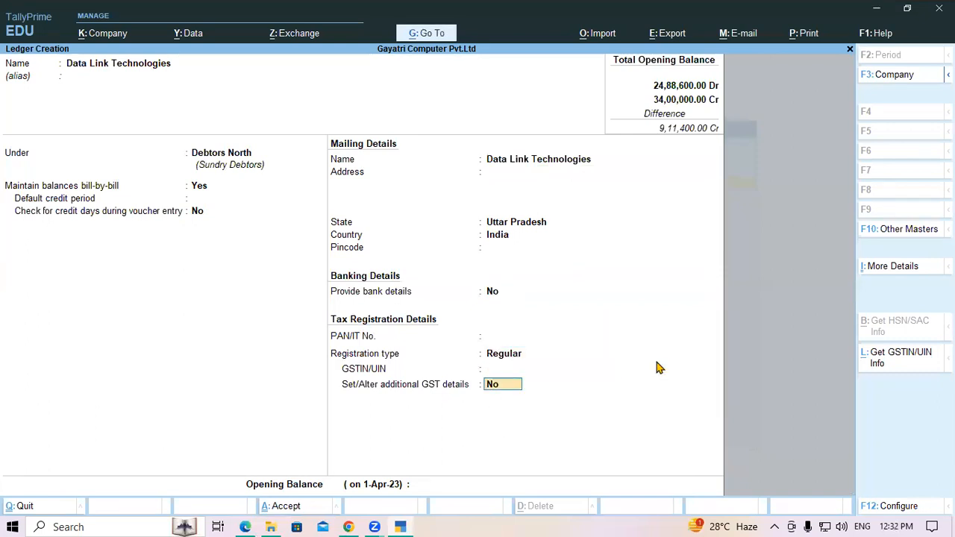
{"action": "key", "text": "Return"}
- Set the Data Link Technologies opening balance to 54,400 Dr from the PDF, skip the bill-wise breakup and save the ledger
{"action": "key", "text": "alt+Tab"}
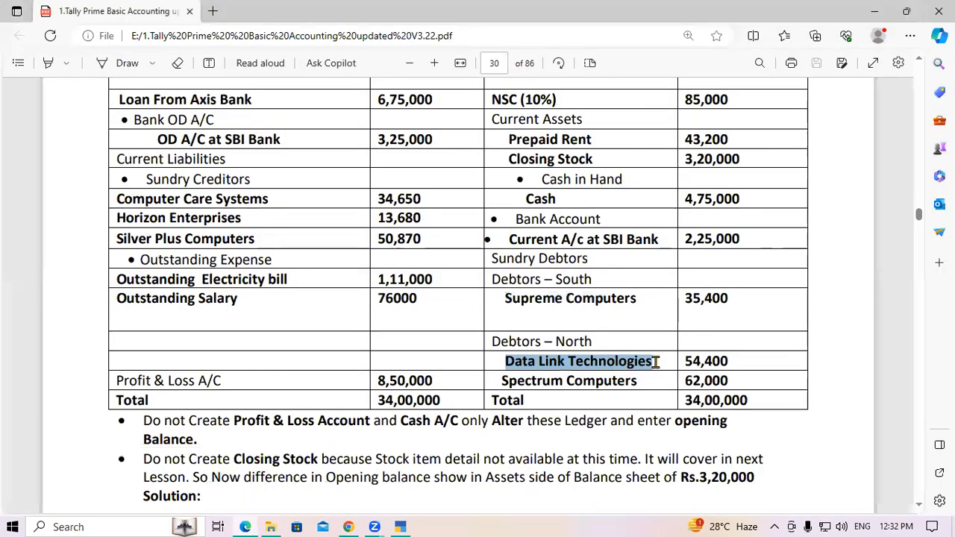
{"action": "key", "text": "alt+Tab"}
{"action": "type", "text": "54,400"}
{"action": "key", "text": "Return"}
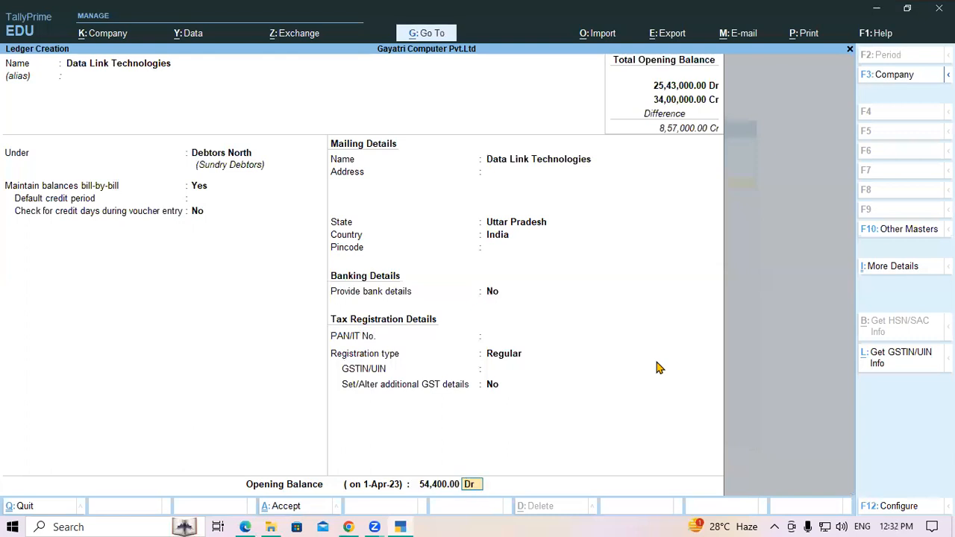
{"action": "key", "text": "Return"}
{"action": "key", "text": "Return"}
{"action": "key", "text": "Return"}
{"action": "key", "text": "Return"}
- Copy the Spectrum Computers name from Debtors – North in the balance sheet PDF into a new TallyPrime ledger
{"action": "key", "text": "alt+Tab"}
{"action": "left_click_drag", "start_coordinate": [500, 382], "coordinate": [642, 381]}
{"action": "key", "text": "ctrl+c"}
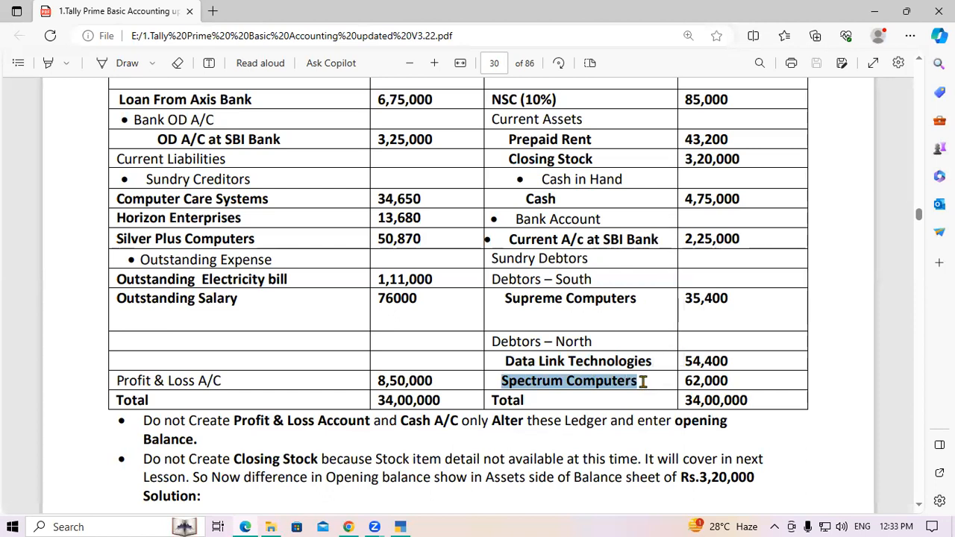
{"action": "key", "text": "alt+Tab"}
{"action": "key", "text": "ctrl+alt+v"}
- Keep Spectrum Computers under the Debtors North group, with no alias and with default bill-by-bill, mailing, banking and tax details
{"action": "key", "text": "Return"}
{"action": "key", "text": "Return"}
{"action": "key", "text": "Return"}
{"action": "key", "text": "Return"}
{"action": "key", "text": "Return"}
{"action": "key", "text": "Return"}
{"action": "key", "text": "Return"}
{"action": "key", "text": "Return"}
{"action": "key", "text": "Return"}
{"action": "key", "text": "Return"}
{"action": "key", "text": "Return"}
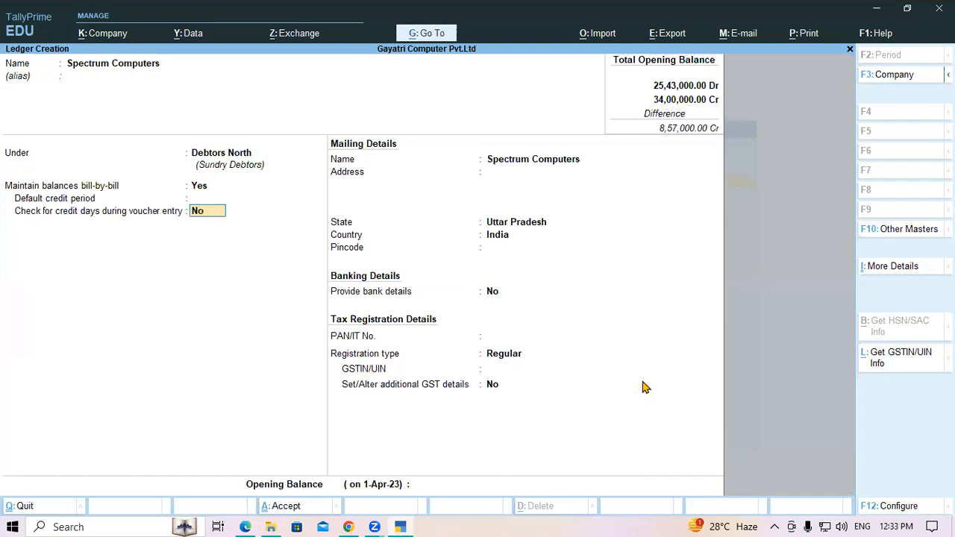
{"action": "key", "text": "Return"}
{"action": "key", "text": "Return"}
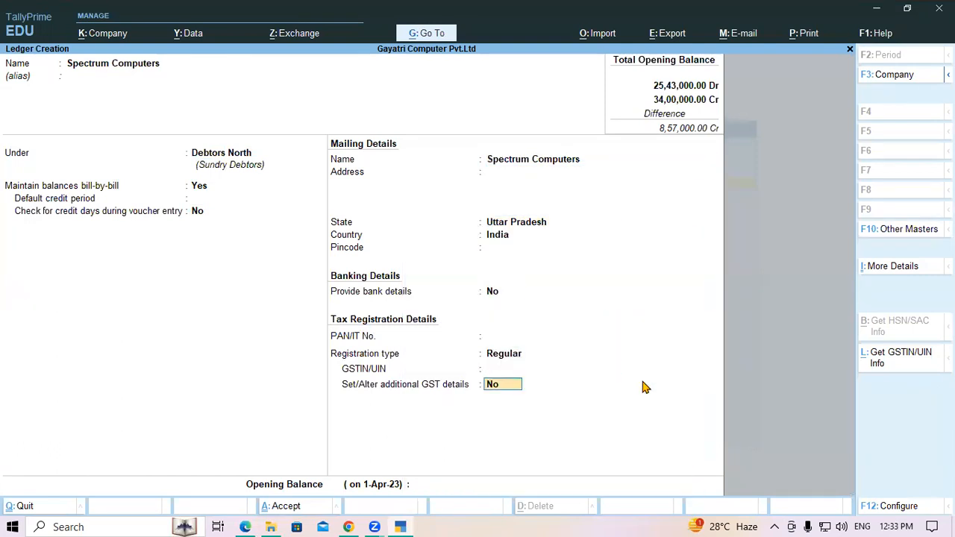
- Set the Spectrum Computers opening balance to 62,000 Dr, skip the bill-wise breakup and save the ledger
{"action": "type", "text": "62000"}
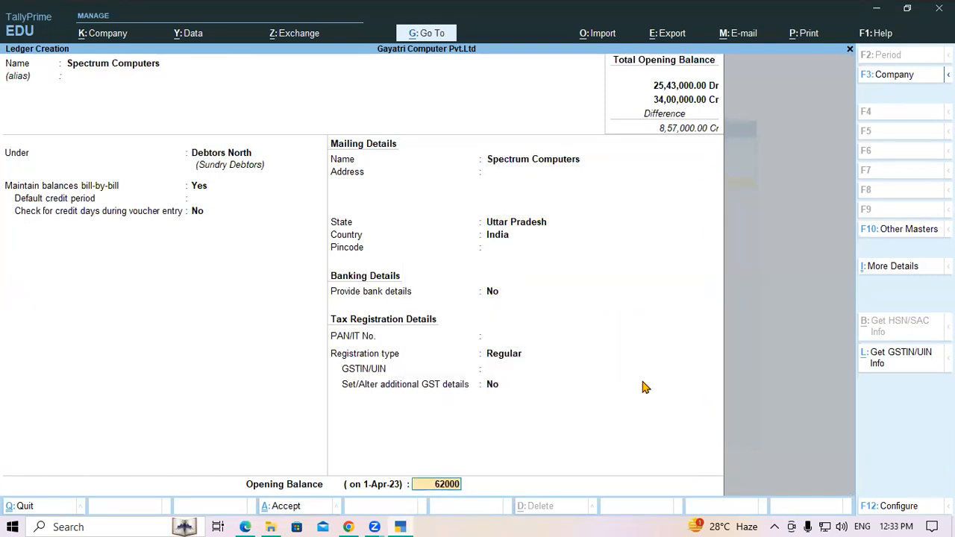
{"action": "key", "text": "Return"}
{"action": "key", "text": "Return"}
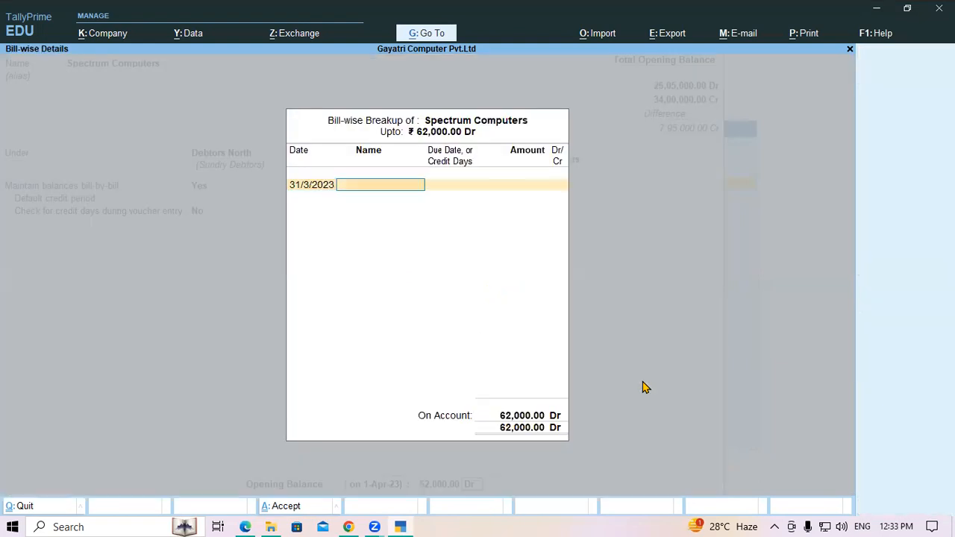
{"action": "key", "text": "Return"}
{"action": "key", "text": "Return"}
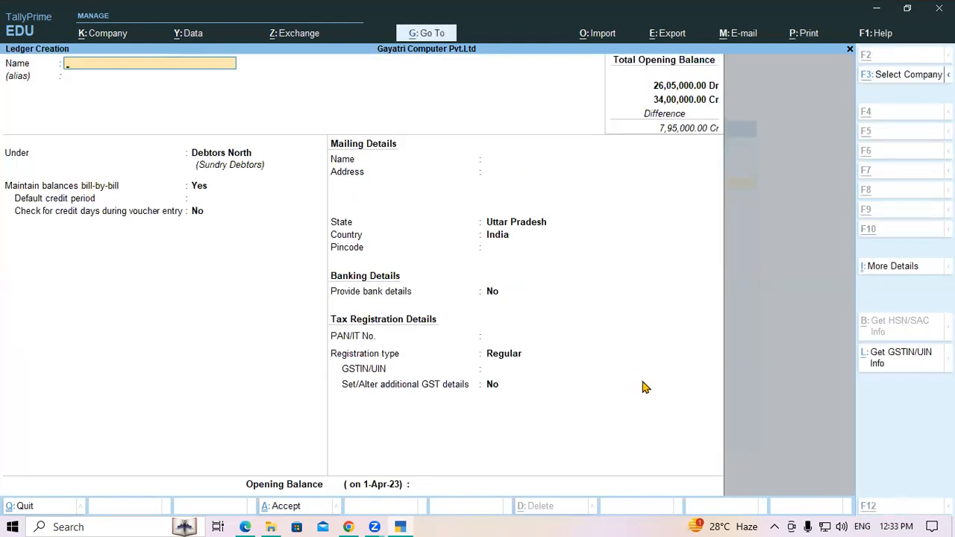
- Check the Cash entry and its amount under Cash in Hand in the balance sheet PDF
{"action": "key", "text": "alt+Tab"}
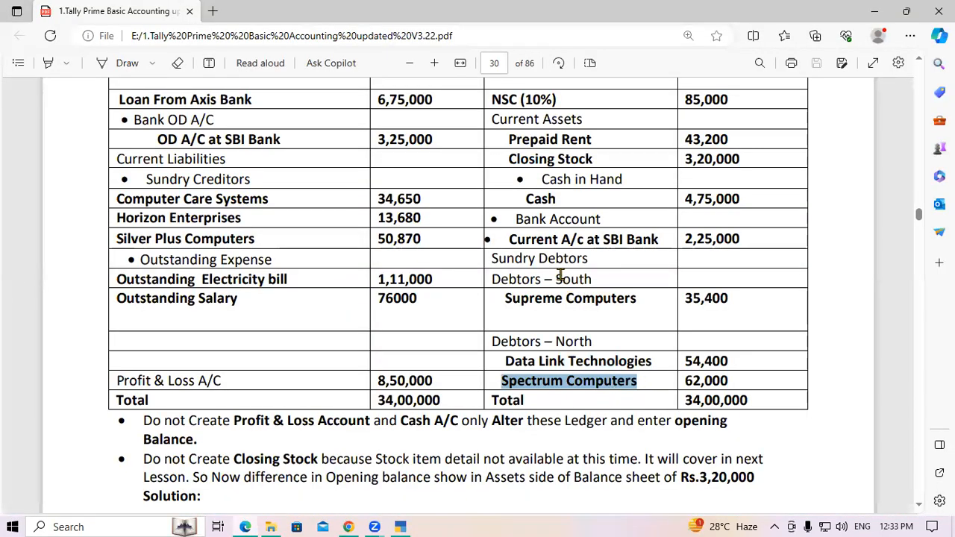
{"action": "left_click_drag", "start_coordinate": [526, 199], "coordinate": [627, 198]}
{"action": "left_click", "coordinate": [508, 163]}
{"action": "left_click", "coordinate": [690, 199]}
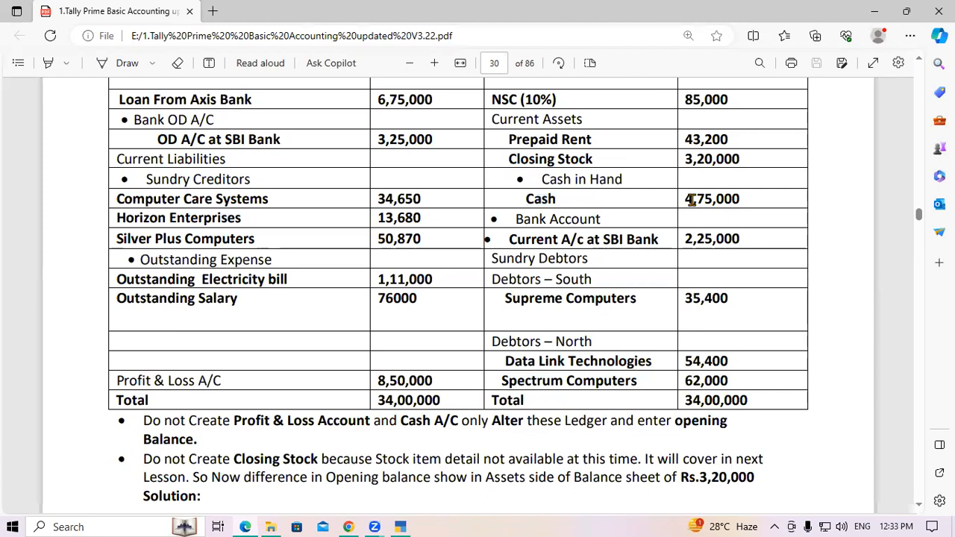
- Leave ledger creation in TallyPrime and open the existing Cash ledger for alteration
{"action": "key", "text": "alt+Tab"}
{"action": "key", "text": "Escape"}
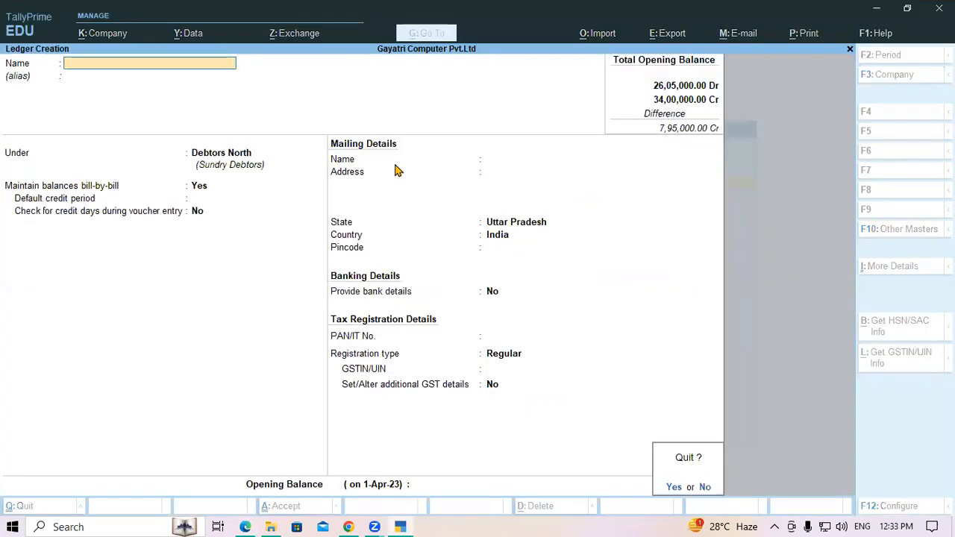
{"action": "key", "text": "y"}
{"action": "key", "text": "Down"}
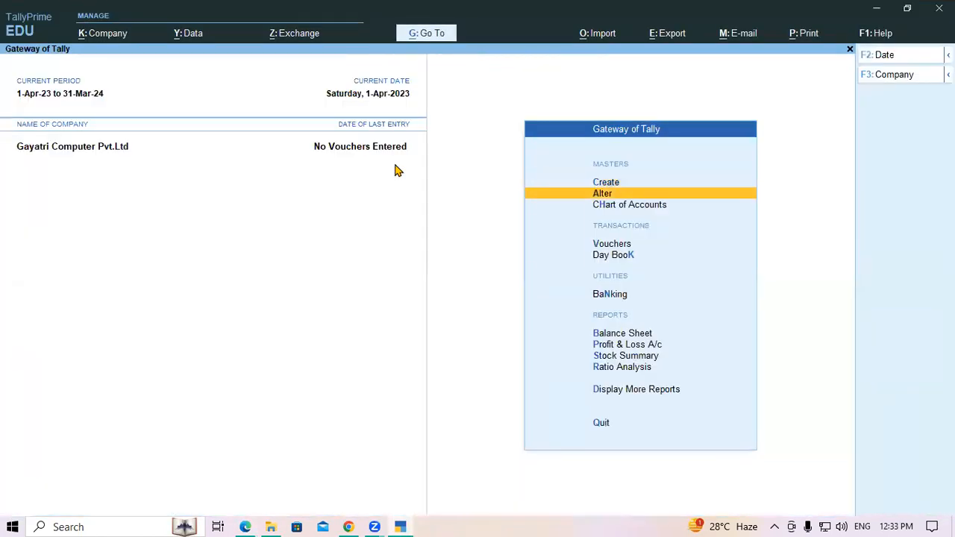
{"action": "key", "text": "Return"}
{"action": "key", "text": "Down"}
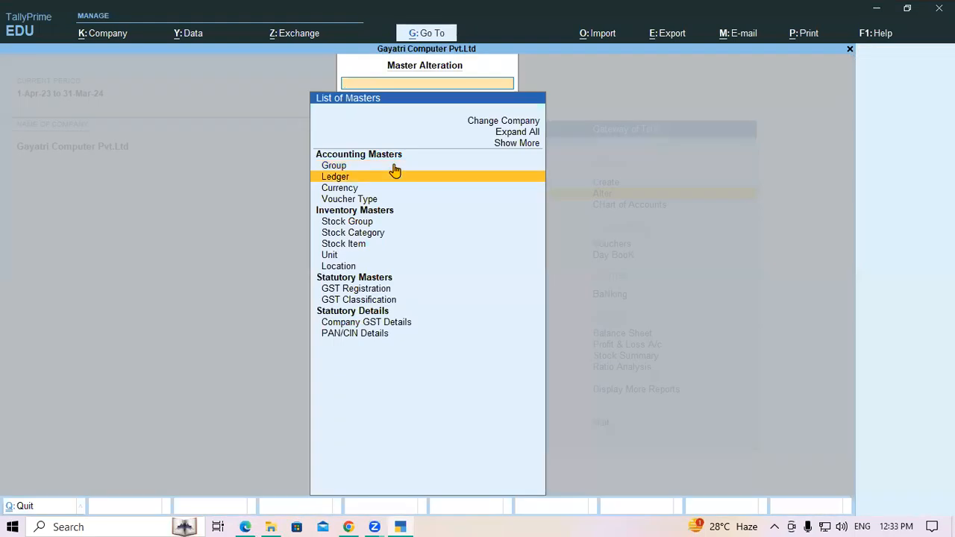
{"action": "key", "text": "Return"}
{"action": "key", "text": "Return"}
- Set the Cash ledger's opening balance to 4,75,000 Dr, leave its other details as they are and save it
{"action": "key", "text": "Return"}
{"action": "key", "text": "Return"}
{"action": "key", "text": "Return"}
{"action": "key", "text": "Return"}
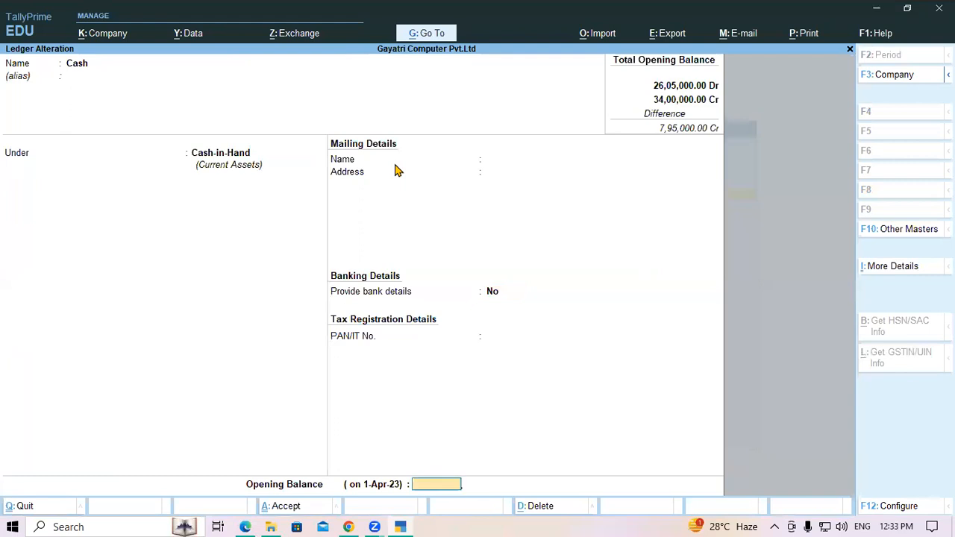
{"action": "type", "text": "475000"}
{"action": "key", "text": "Return"}
{"action": "key", "text": "Return"}
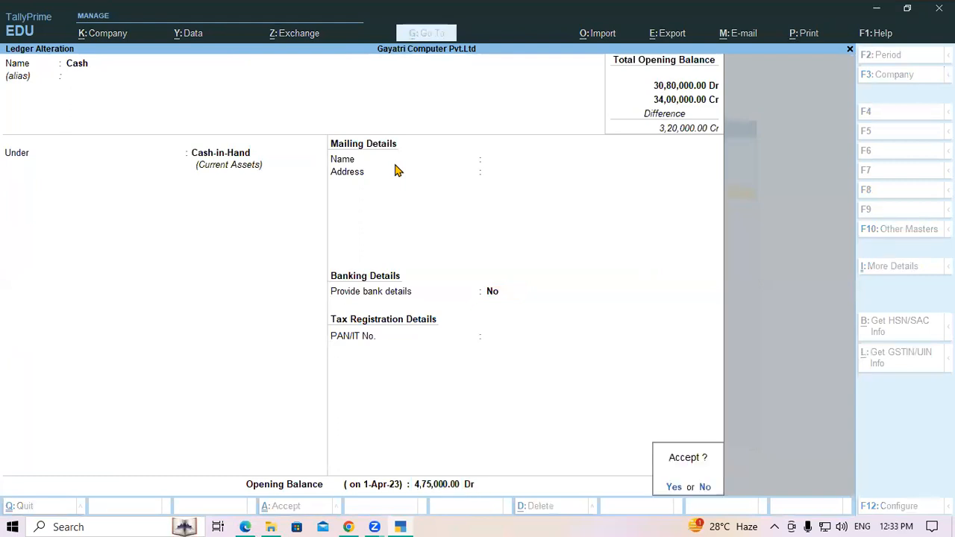
{"action": "key", "text": "Return"}
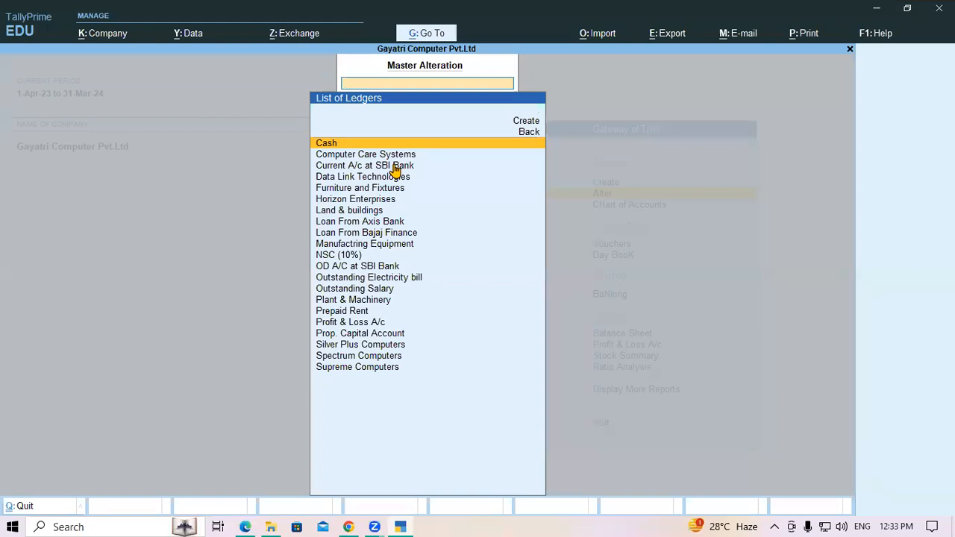
- Leave master alteration and open the company's Balance Sheet report
{"action": "key", "text": "Escape"}
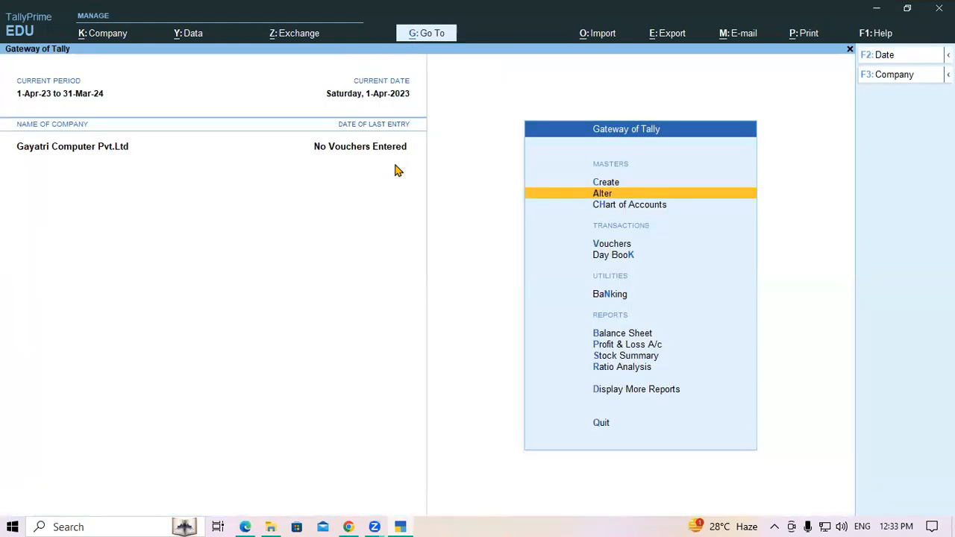
{"action": "key", "text": "Down"}
{"action": "key", "text": "Down"}
{"action": "key", "text": "Down"}
{"action": "key", "text": "Down"}
{"action": "key", "text": "Down"}
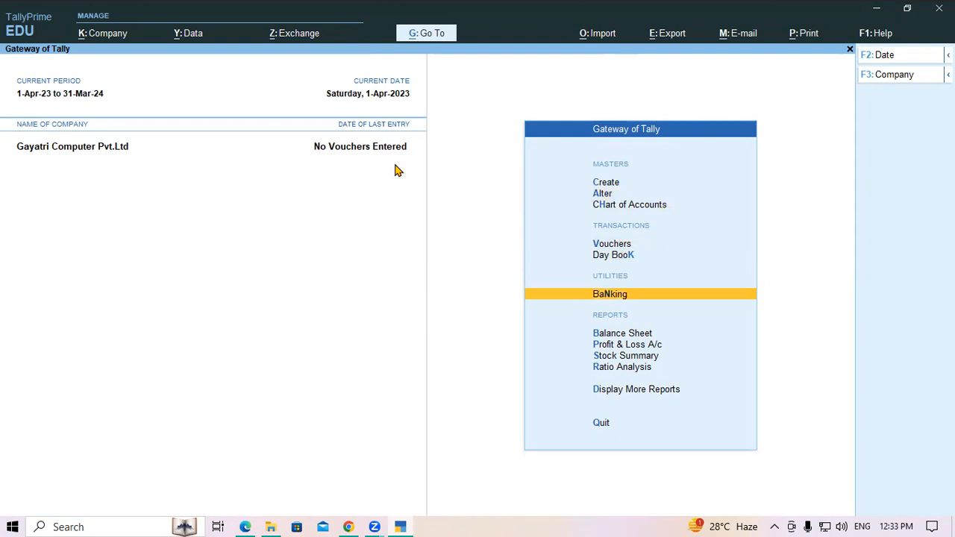
{"action": "key", "text": "Return"}
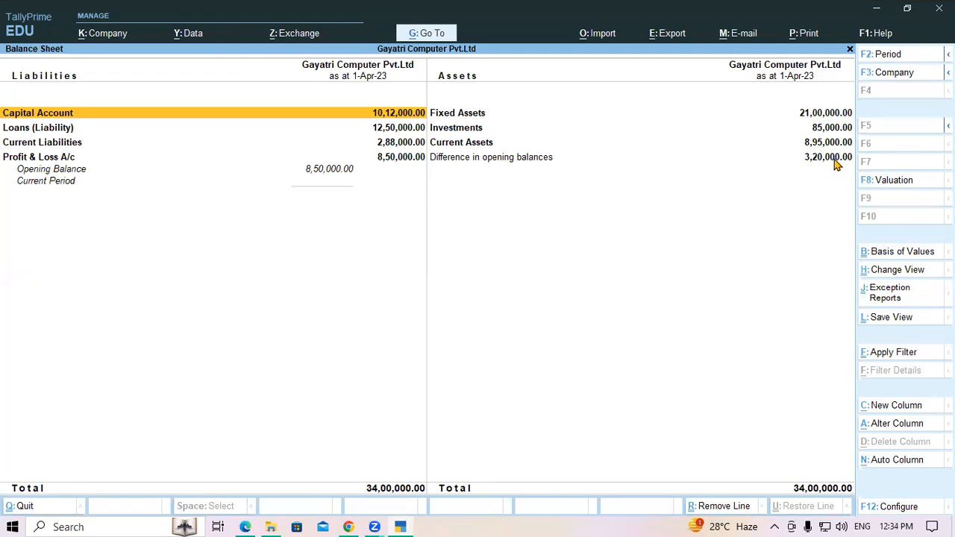
- Compare the difference in opening balances with the Closing Stock entry in the balance sheet PDF, and return to TallyPrime
{"action": "key", "text": "alt+Tab"}
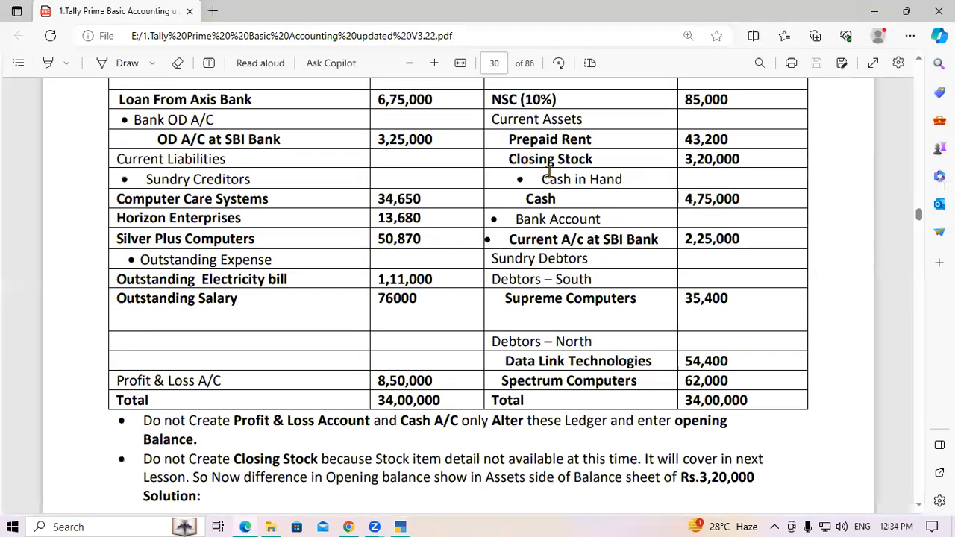
{"action": "left_click_drag", "start_coordinate": [513, 158], "coordinate": [601, 156]}
{"action": "left_click", "coordinate": [601, 159]}
{"action": "left_click", "coordinate": [400, 525]}
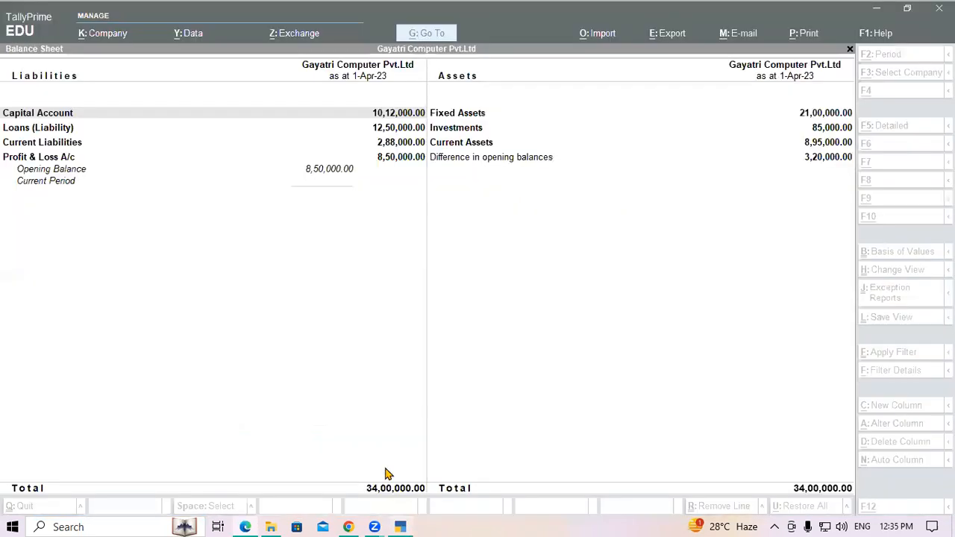